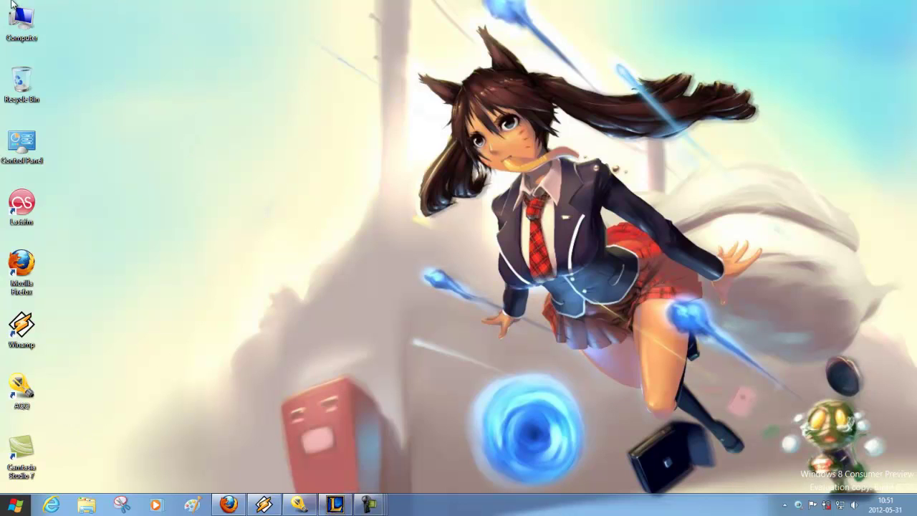
pyautogui.moveTo(916, 2)
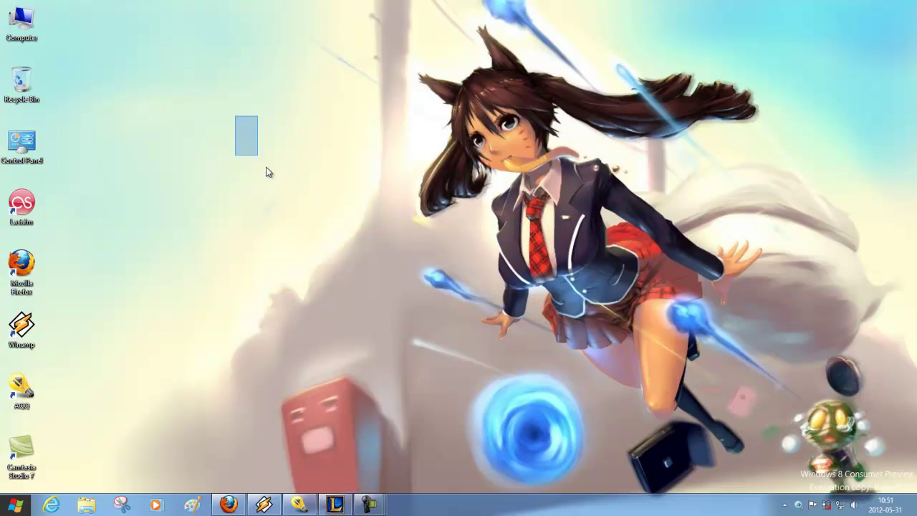
pyautogui.press('super+i')
pyautogui.press('Escape')
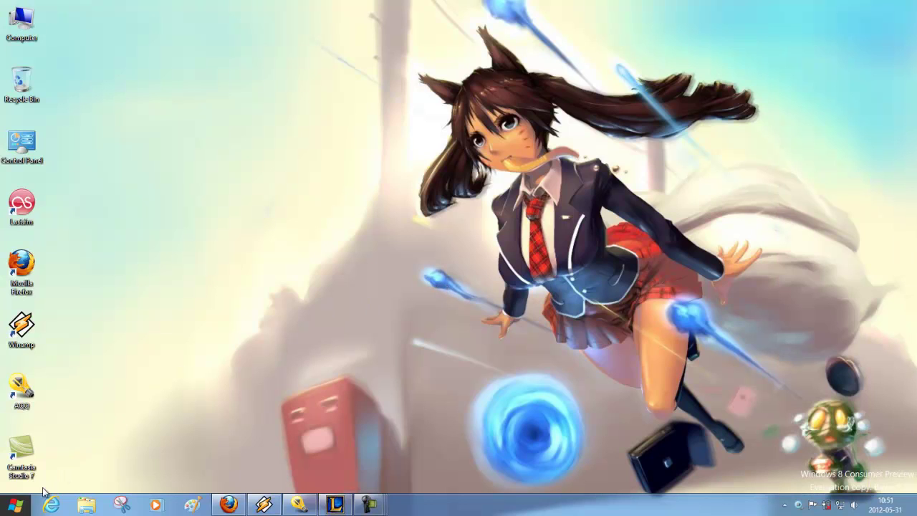
# View the Start menu and the Start button's context options, and close them without choosing anything.
pyautogui.click(18, 505)
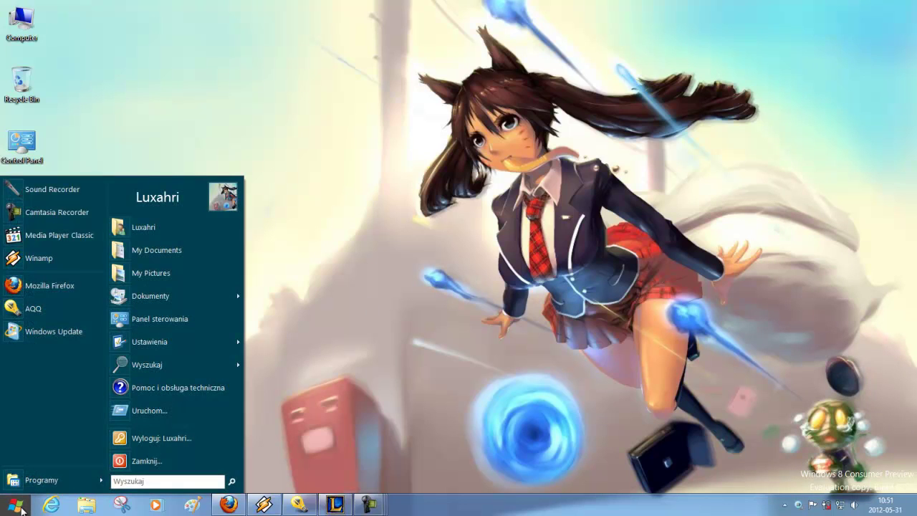
pyautogui.click(17, 505)
pyautogui.rightClick(20, 506)
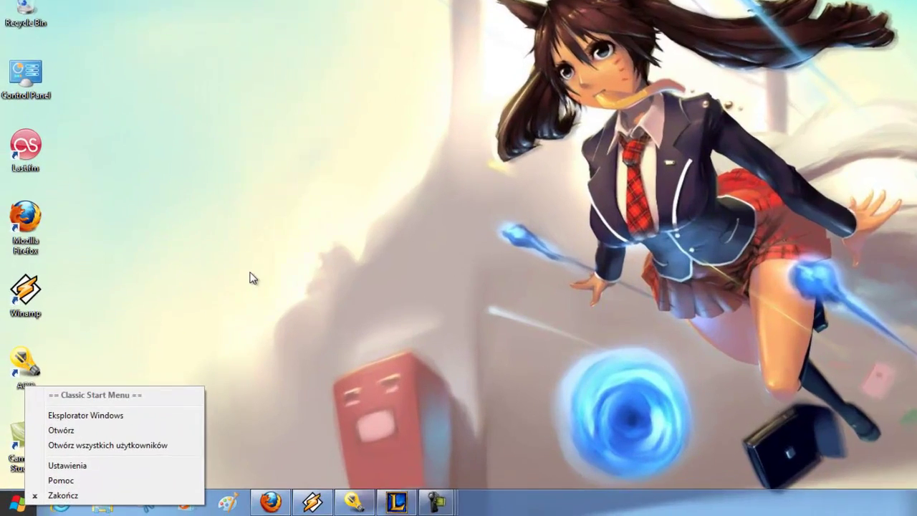
pyautogui.click(202, 310)
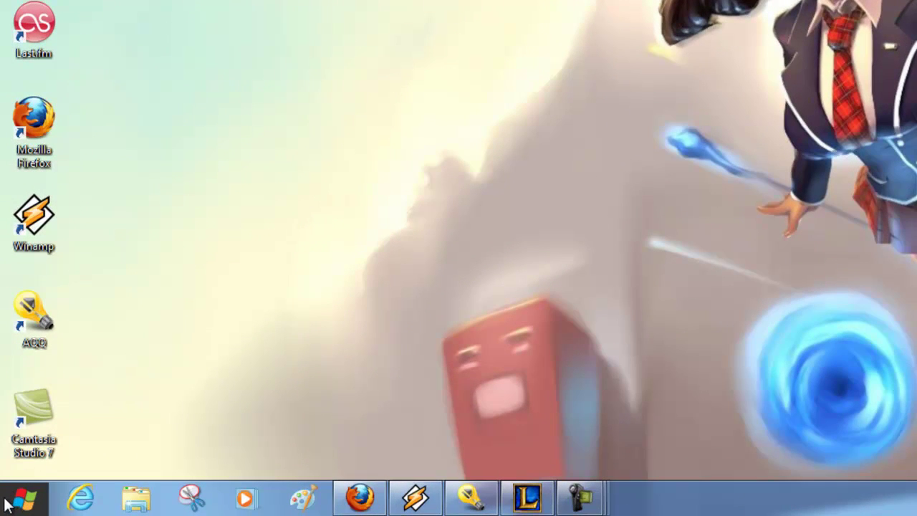
# Look through the Start menu's program list, including the Administrative Tools and Microsoft Office folders, and close it.
pyautogui.click(9, 504)
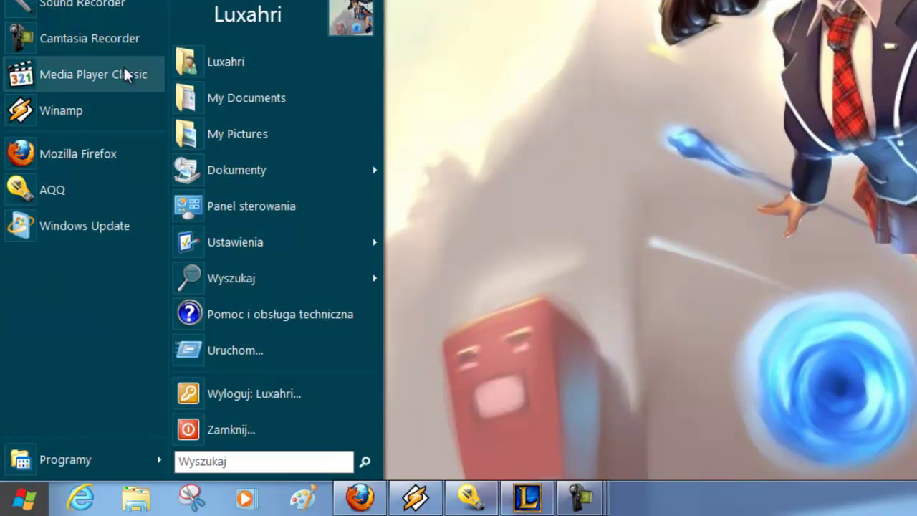
pyautogui.moveTo(55, 461)
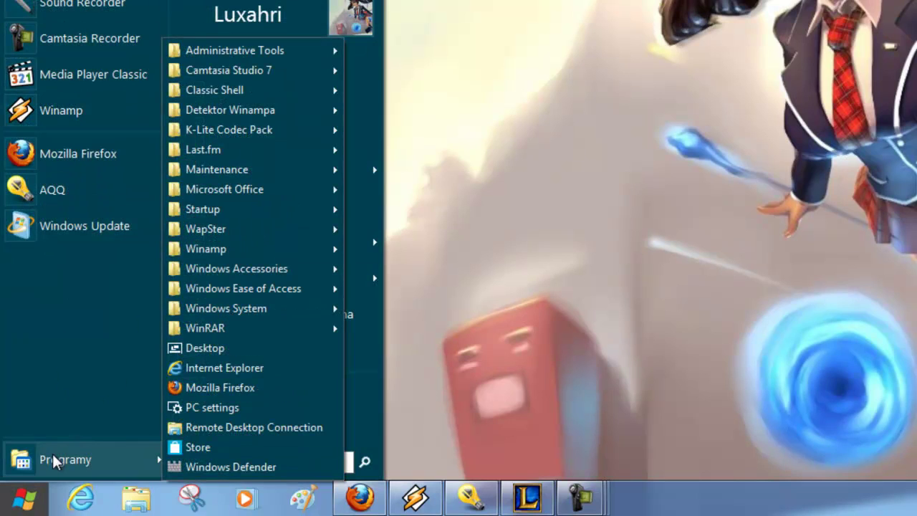
pyautogui.moveTo(269, 51)
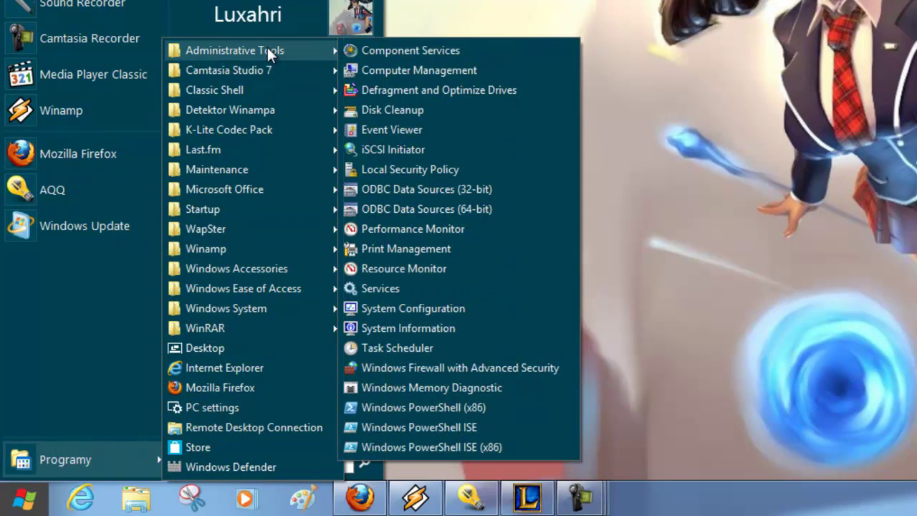
pyautogui.moveTo(249, 188)
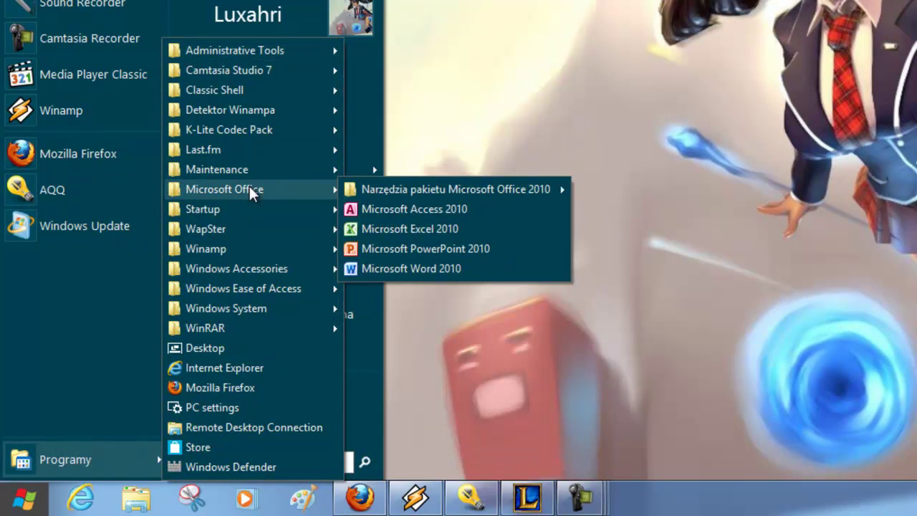
pyautogui.click(609, 3)
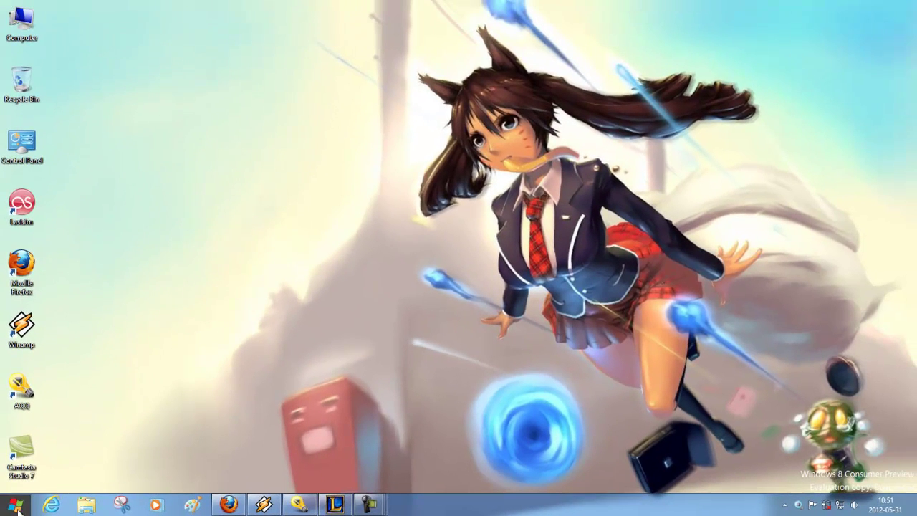
# Open the Run dialog from the Start menu and run the winver command.
pyautogui.click(18, 508)
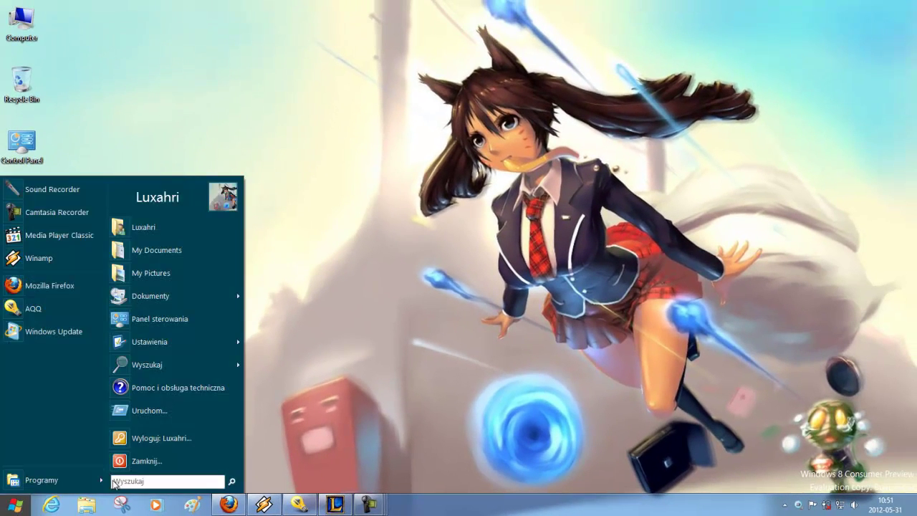
pyautogui.click(175, 426)
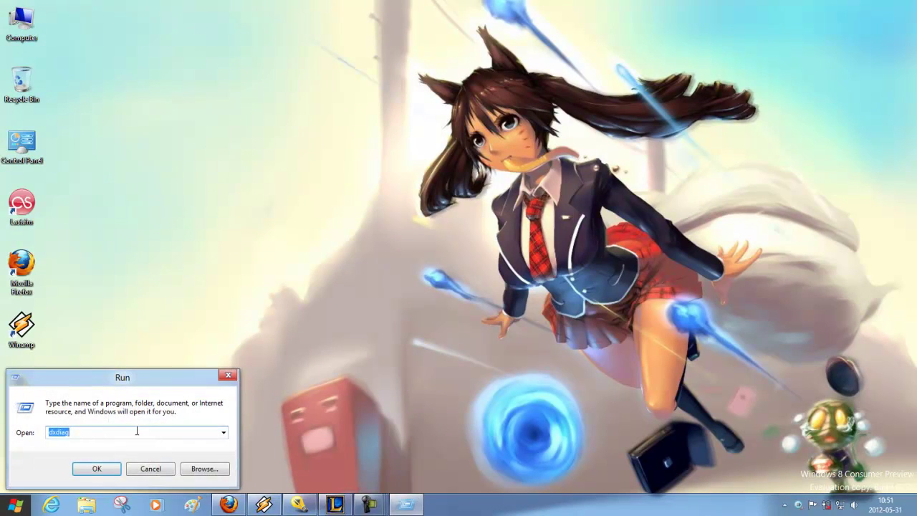
pyautogui.write('we')
pyautogui.press('BackSpace')
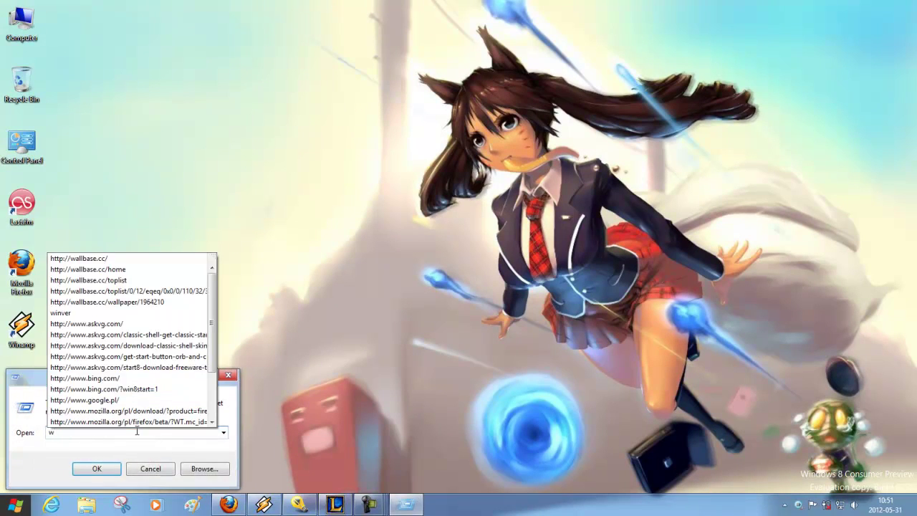
pyautogui.write('in')
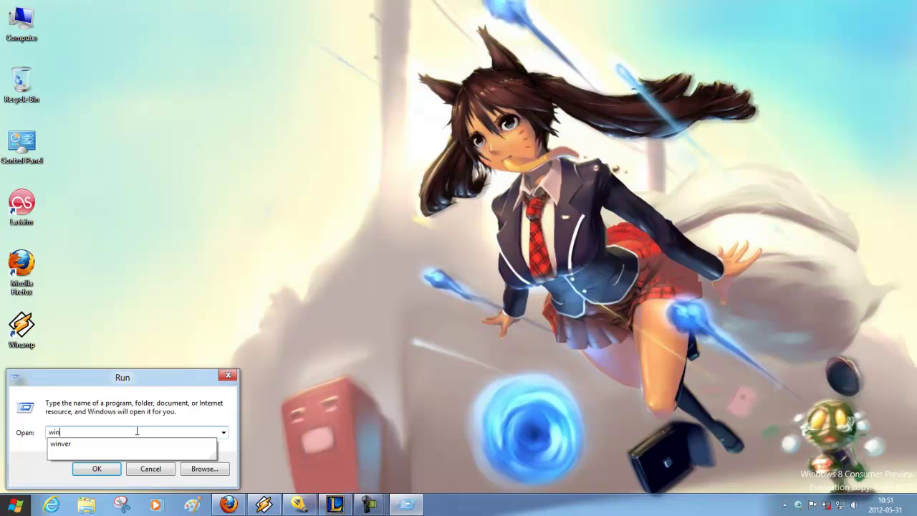
pyautogui.click(79, 443)
pyautogui.click(96, 469)
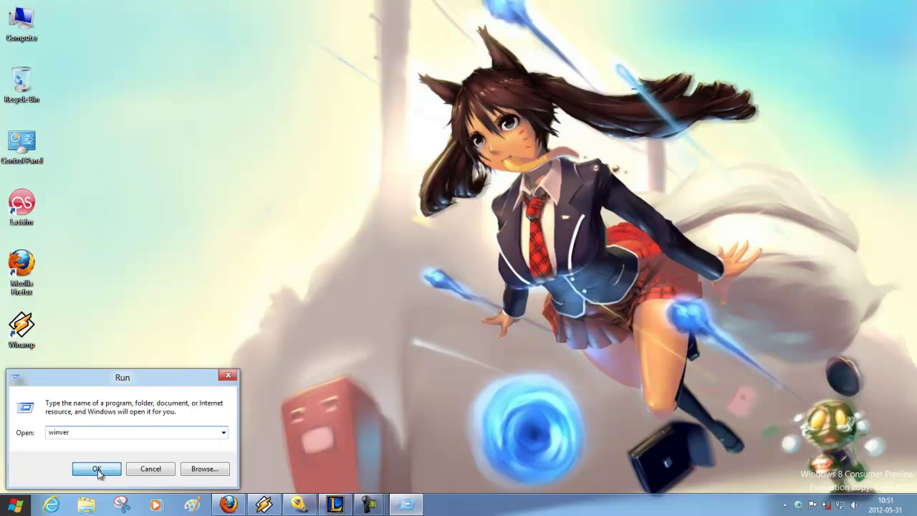
# Examine the version details in the About Windows dialog while repositioning it, and close it.
pyautogui.moveTo(131, 32); pyautogui.dragTo(470, 169)
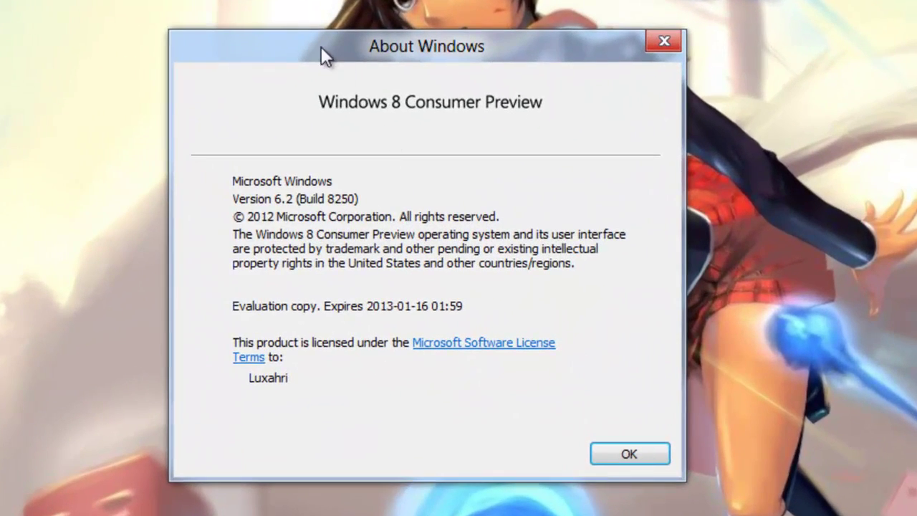
pyautogui.moveTo(320, 54); pyautogui.dragTo(593, 93)
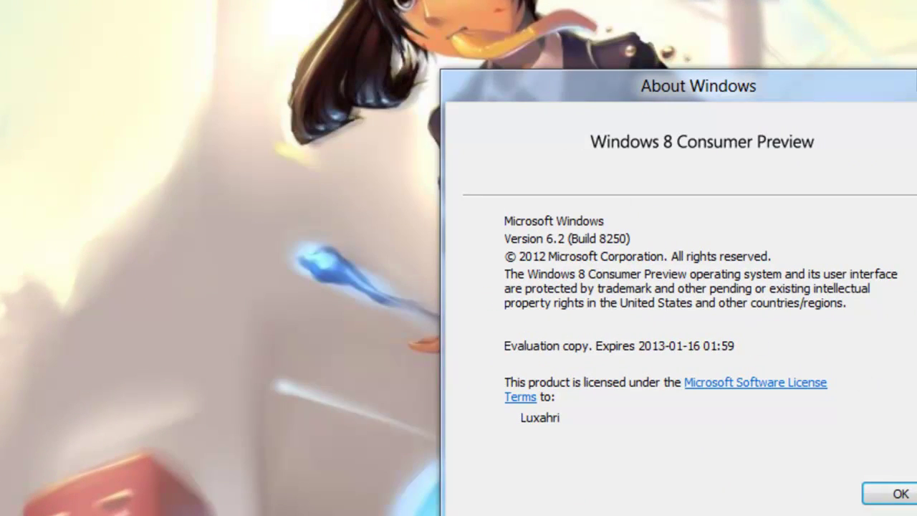
pyautogui.click(896, 496)
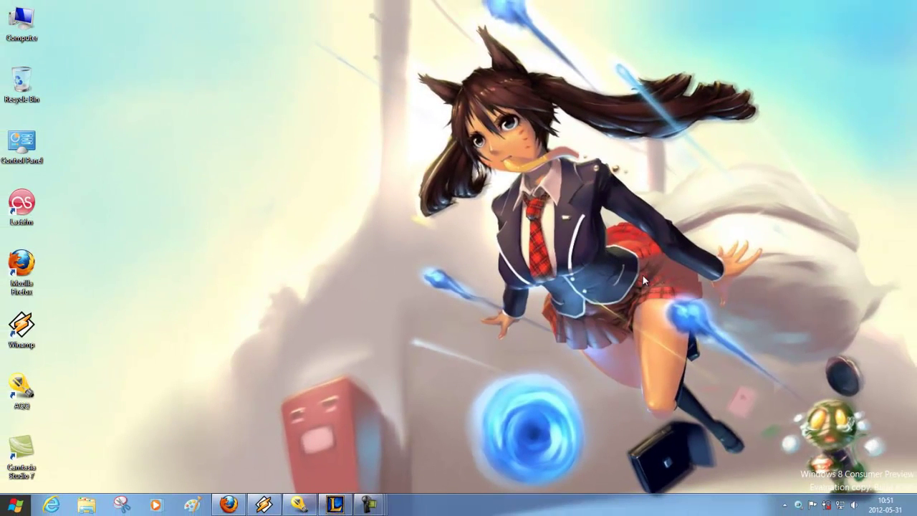
# Open the Computer window, reposition it and look through its drives and navigation list.
pyautogui.doubleClick(34, 32)
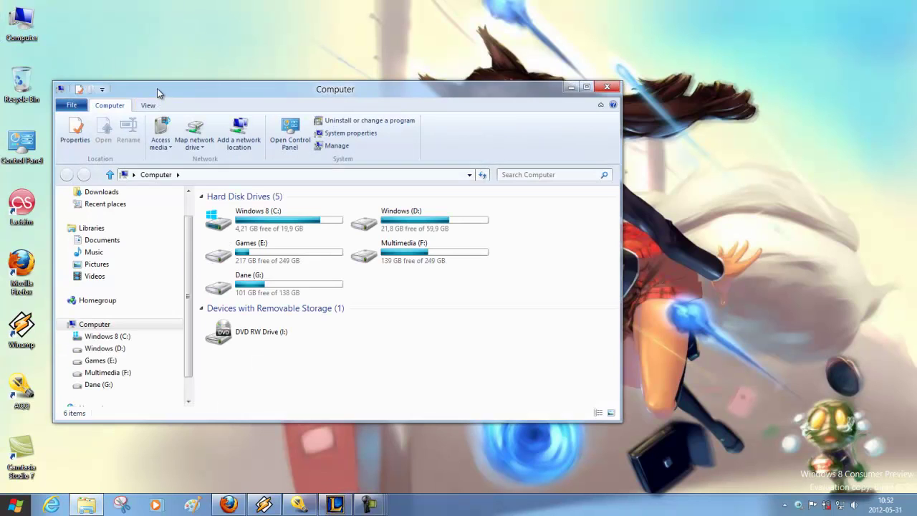
pyautogui.moveTo(157, 88); pyautogui.dragTo(323, 74)
pyautogui.scroll(-1, 344, 274)
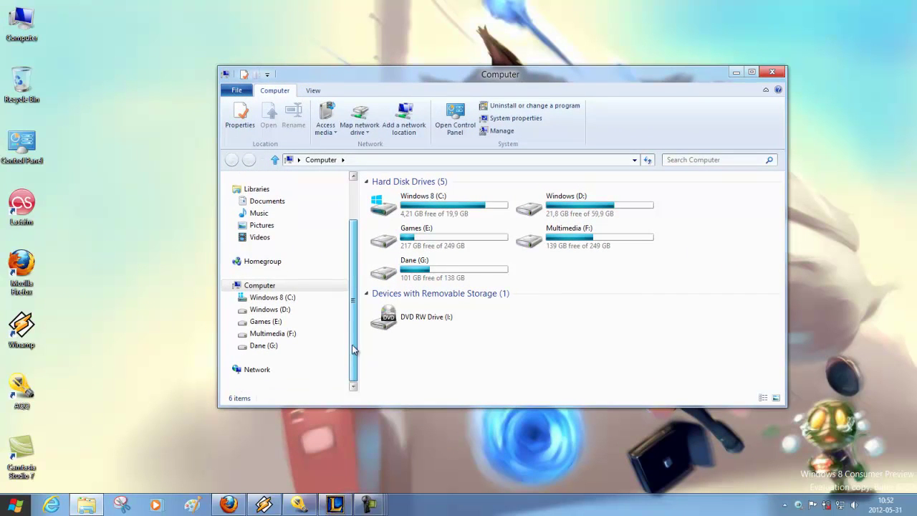
pyautogui.scroll(2, 361, 306)
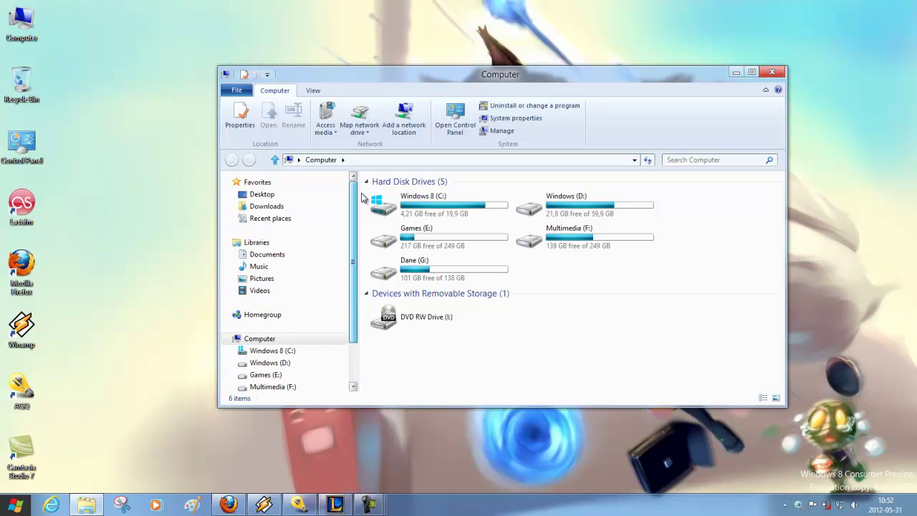
pyautogui.scroll(-2, 355, 197)
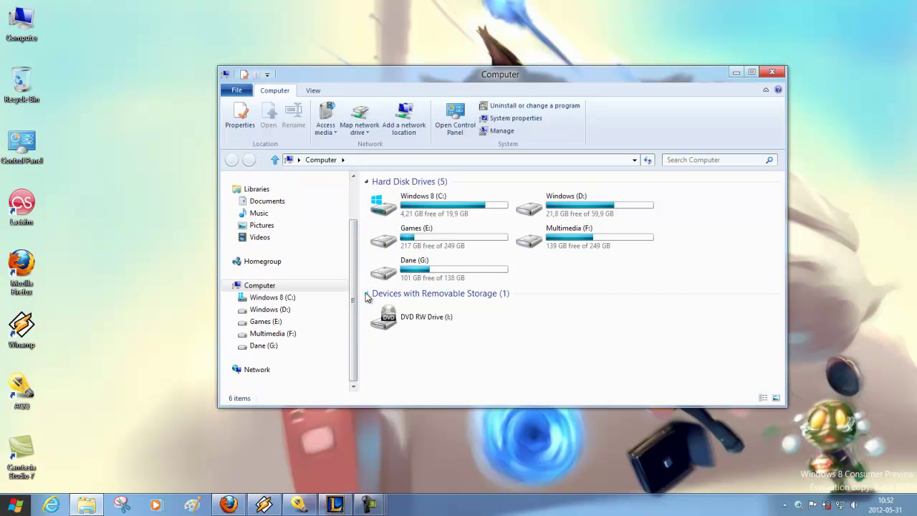
pyautogui.moveTo(409, 76); pyautogui.dragTo(331, 102)
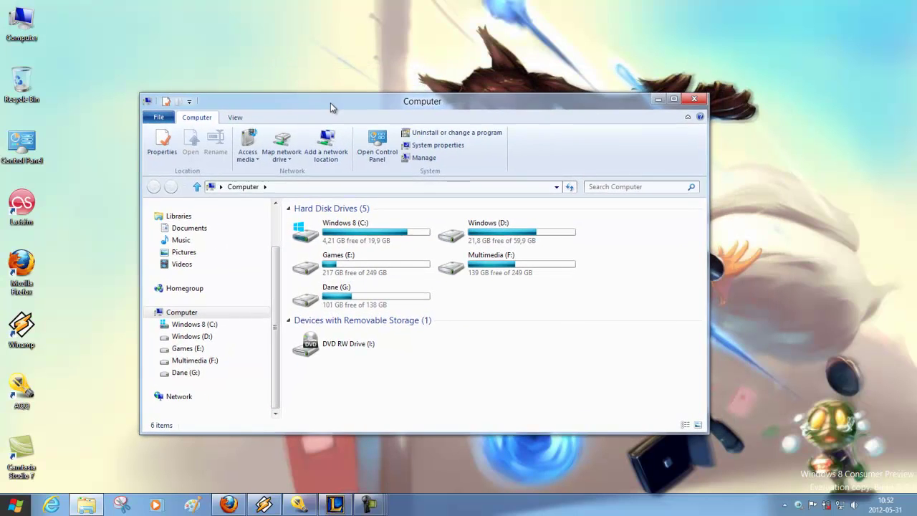
pyautogui.scroll(1, 280, 274)
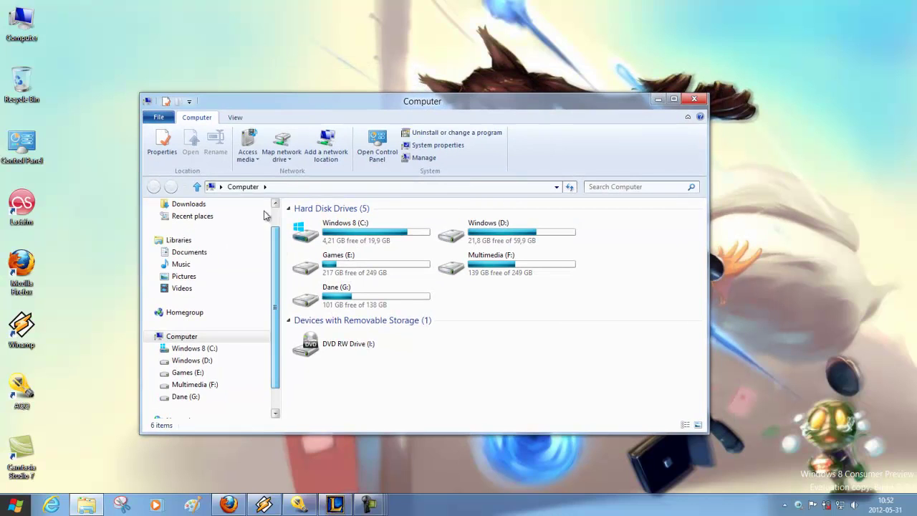
# Check the View and Computer ribbon commands, minimize the ribbon and reposition the Computer window.
pyautogui.click(237, 118)
pyautogui.click(204, 118)
pyautogui.click(686, 117)
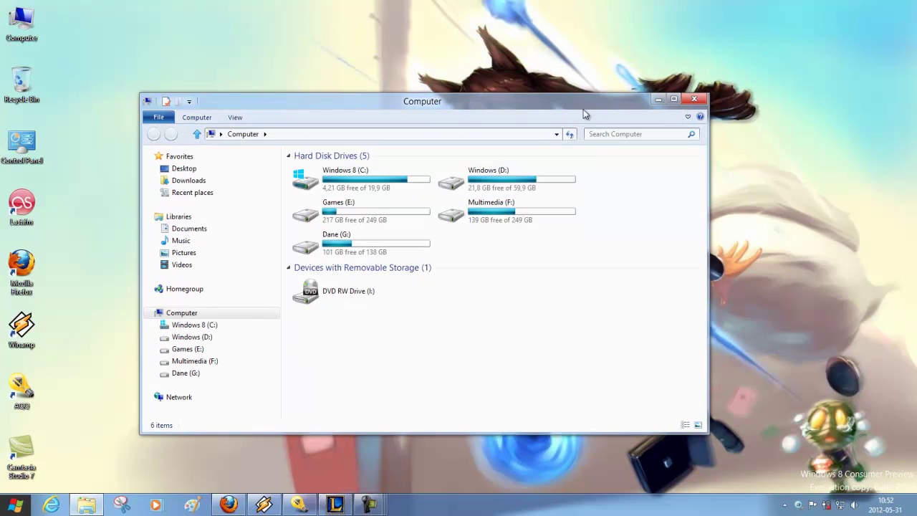
pyautogui.moveTo(597, 93); pyautogui.dragTo(597, 76)
pyautogui.moveTo(523, 86); pyautogui.dragTo(643, 101)
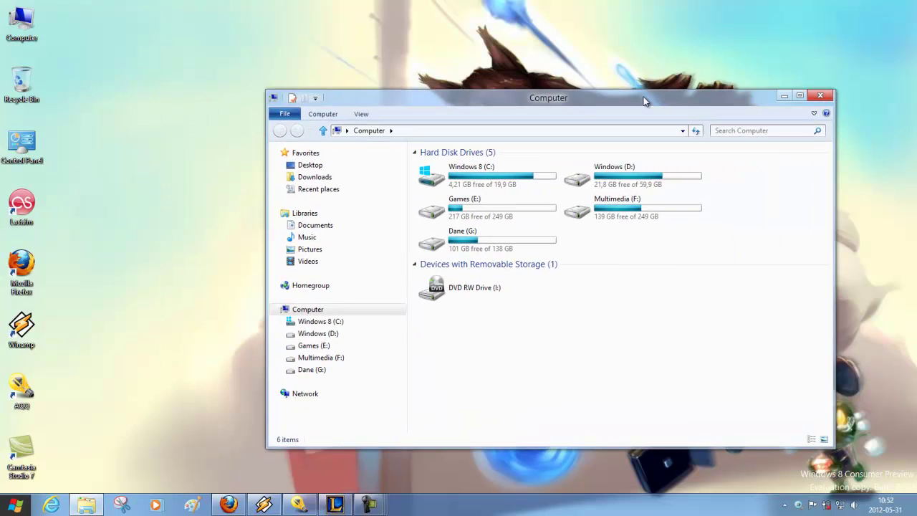
# Inspect the File, Computer and View commands while the ribbon is minimized, and reposition the window.
pyautogui.click(286, 114)
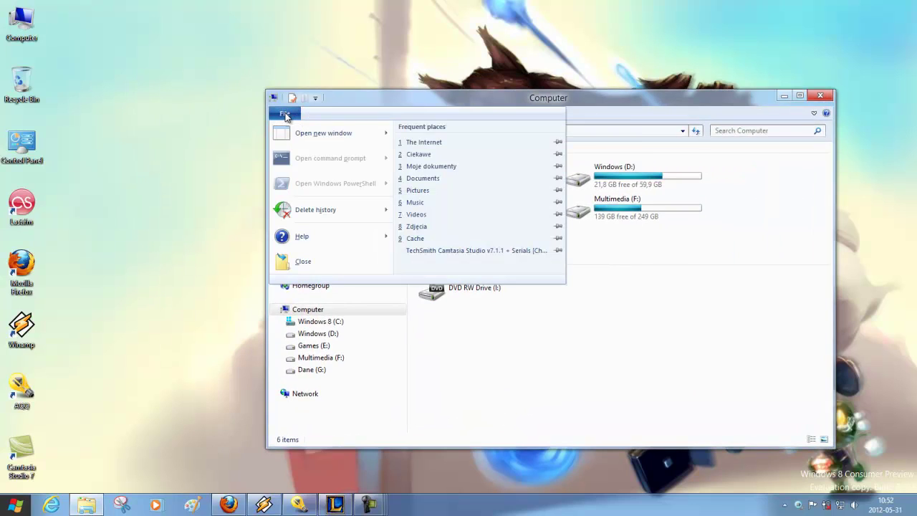
pyautogui.click(323, 117)
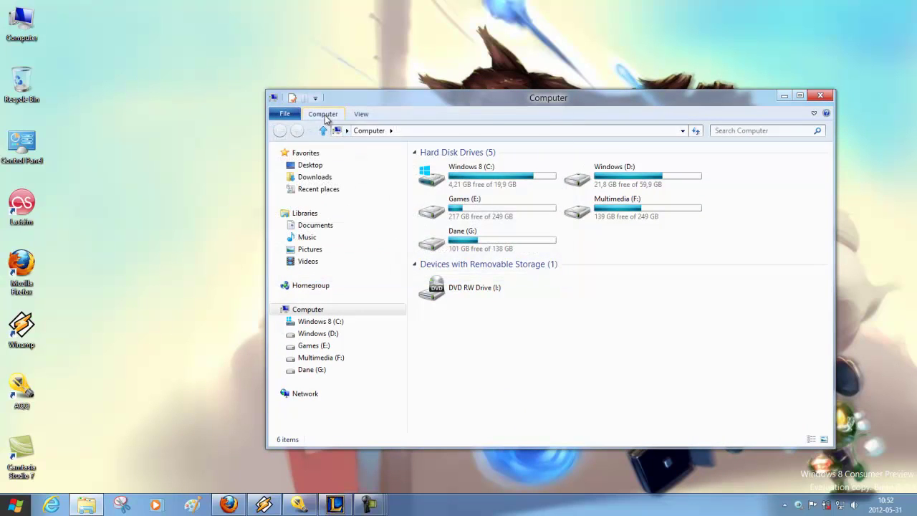
pyautogui.click(323, 116)
pyautogui.click(362, 116)
pyautogui.click(458, 250)
pyautogui.moveTo(509, 100); pyautogui.dragTo(376, 84)
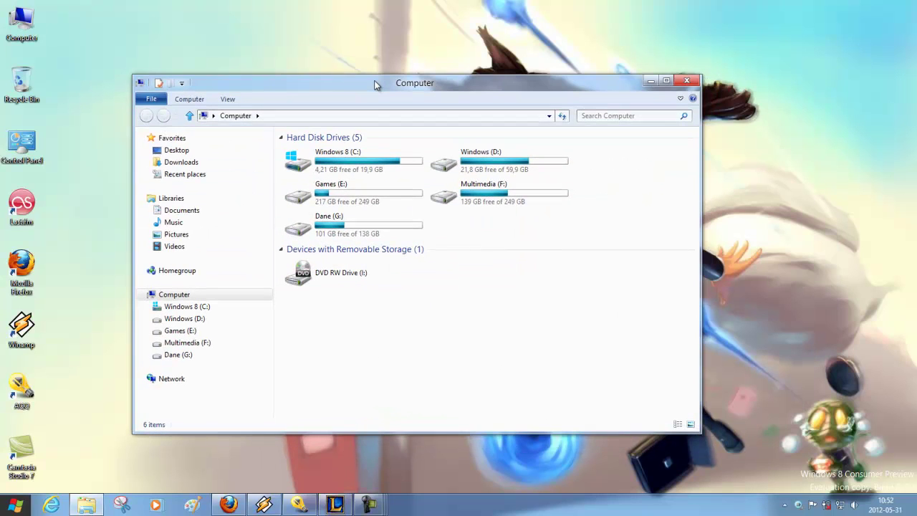
# Expand the ribbon in the Computer window again and open the Windows 8 (C:) drive.
pyautogui.click(680, 98)
pyautogui.click(181, 101)
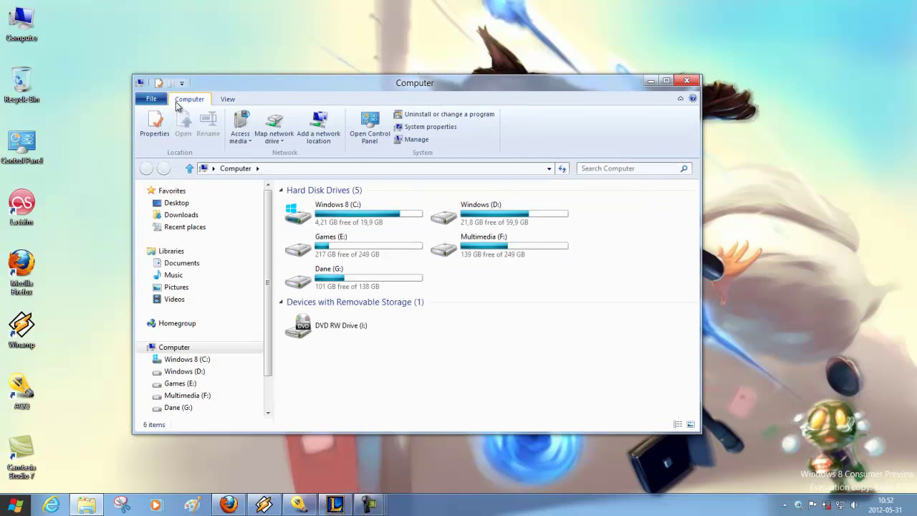
pyautogui.click(164, 348)
pyautogui.click(176, 361)
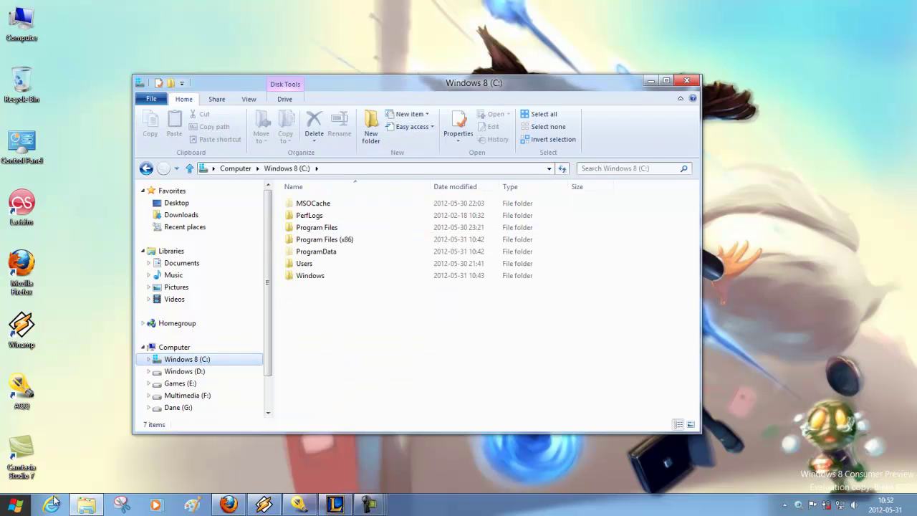
# Launch Microsoft Word 2010 from the Start menu and restore its maximized window below the Explorer window's ribbon.
pyautogui.click(16, 505)
pyautogui.click(42, 480)
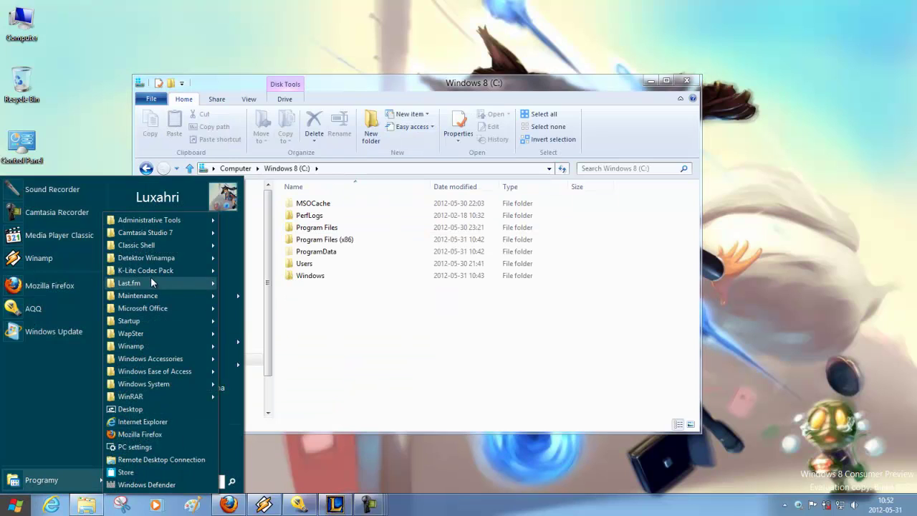
pyautogui.moveTo(152, 308)
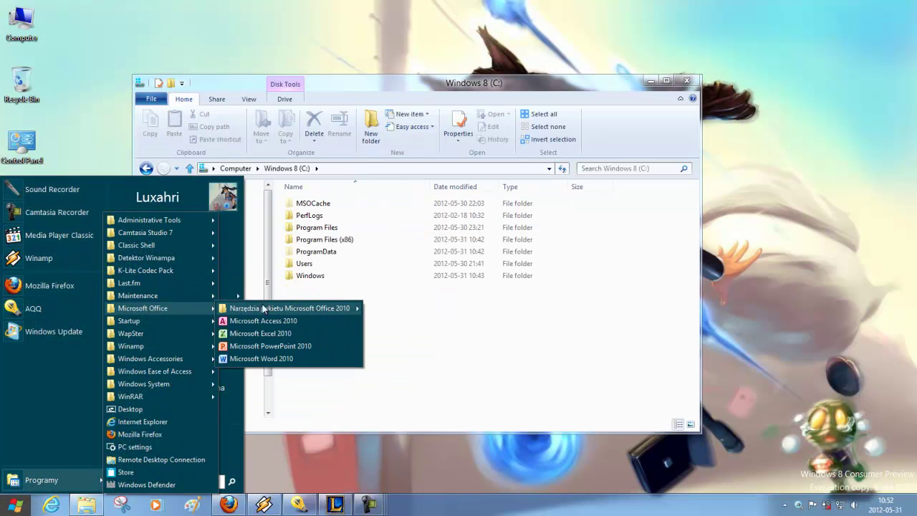
pyautogui.click(267, 356)
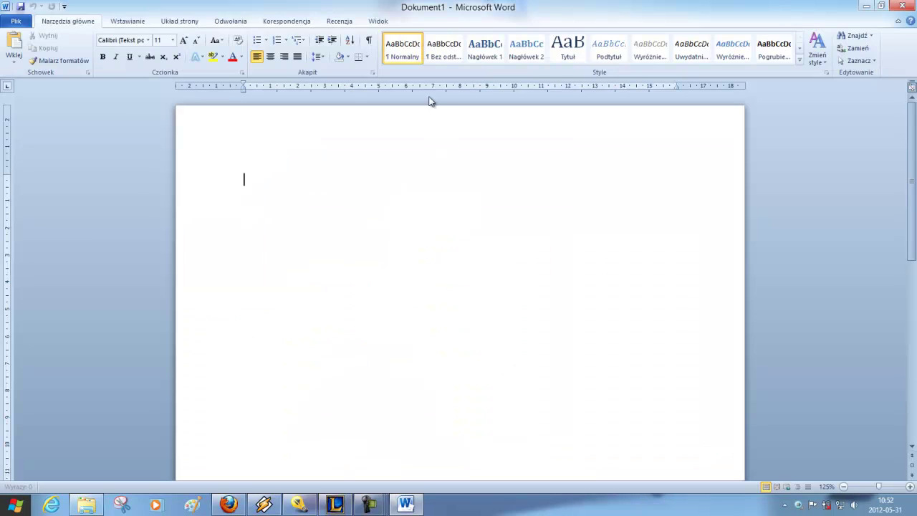
pyautogui.moveTo(415, 8); pyautogui.dragTo(525, 170)
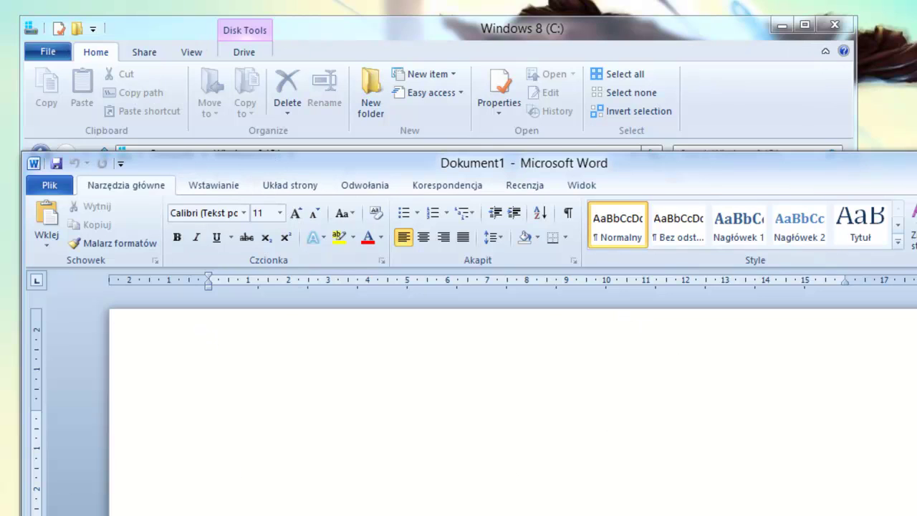
# Put the Word window away and reposition the Windows 8 (C:) window on the desktop.
pyautogui.click(483, 119)
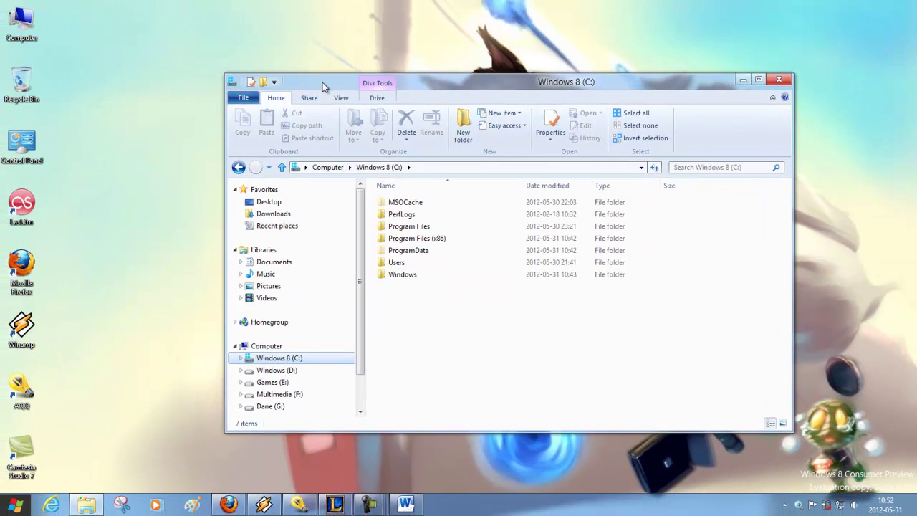
pyautogui.click(233, 83)
pyautogui.click(273, 83)
pyautogui.click(274, 83)
pyautogui.moveTo(320, 86); pyautogui.dragTo(270, 78)
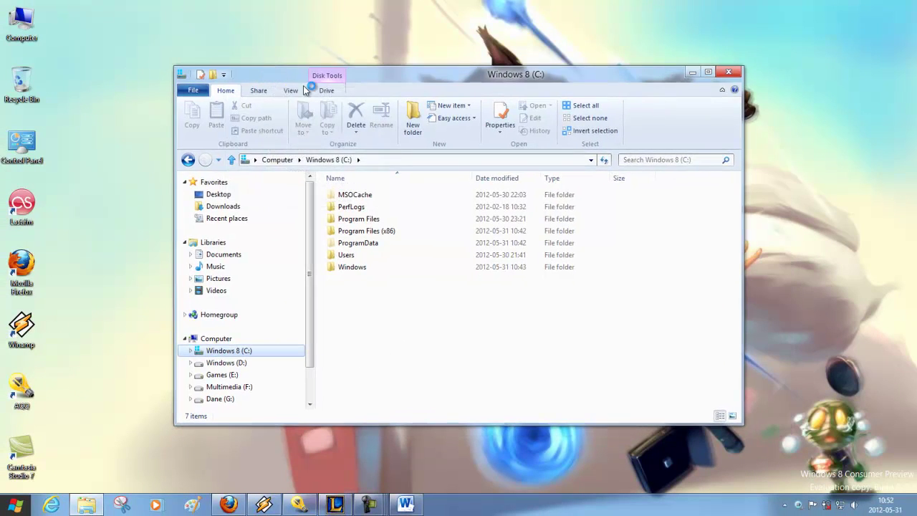
pyautogui.moveTo(423, 81); pyautogui.dragTo(422, 71)
# Collapse the ribbon in the Windows 8 (C:) window, expand it again and reposition the window.
pyautogui.click(722, 79)
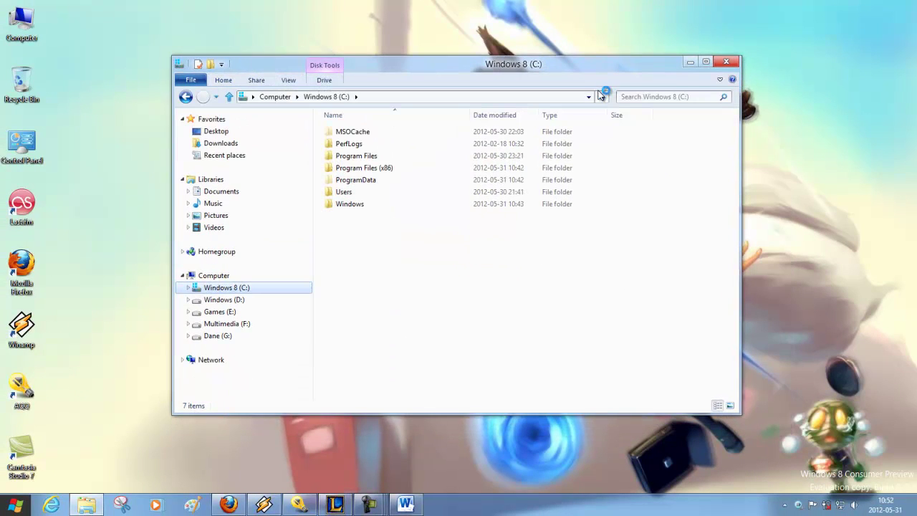
pyautogui.click(720, 78)
pyautogui.moveTo(372, 63); pyautogui.dragTo(452, 57)
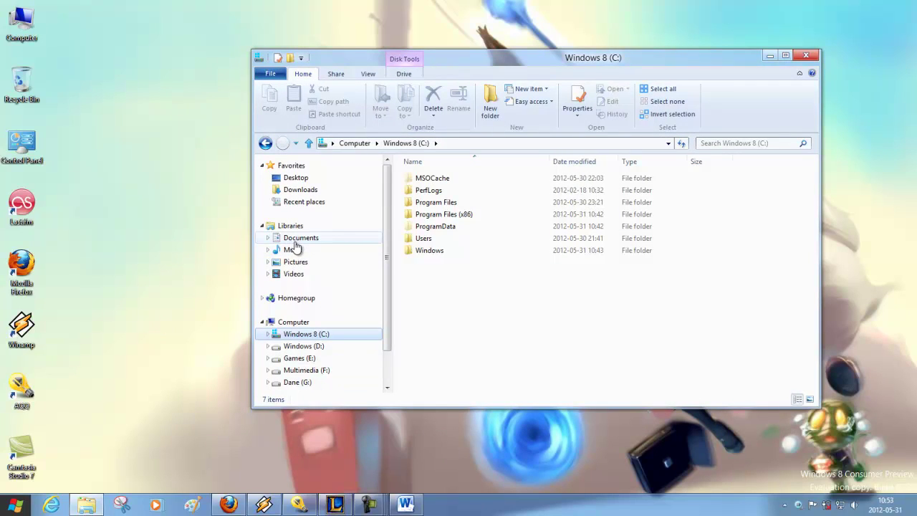
# Open the Music library and the Pictures library to compare their contextual ribbon tools.
pyautogui.click(294, 240)
pyautogui.click(290, 250)
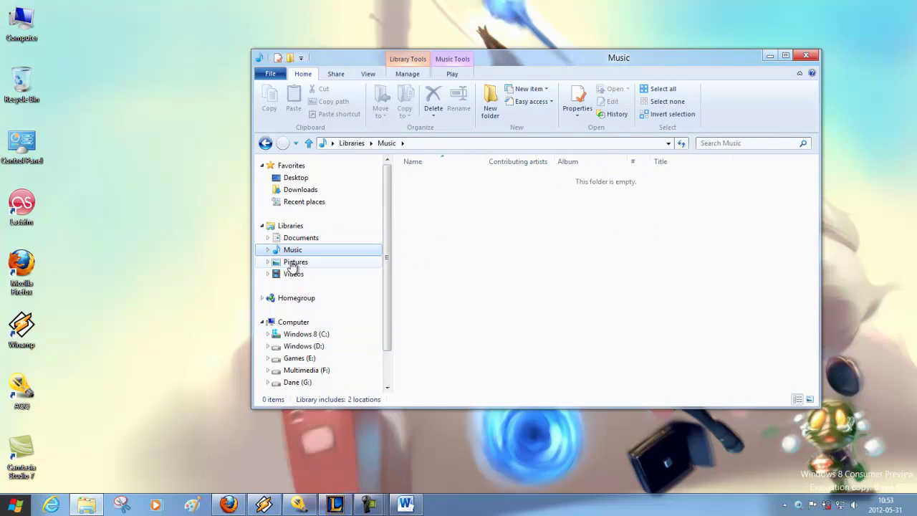
pyautogui.click(295, 262)
# Open the Zdjęcia folder on the Dane (G:) drive.
pyautogui.moveTo(391, 264); pyautogui.dragTo(360, 334)
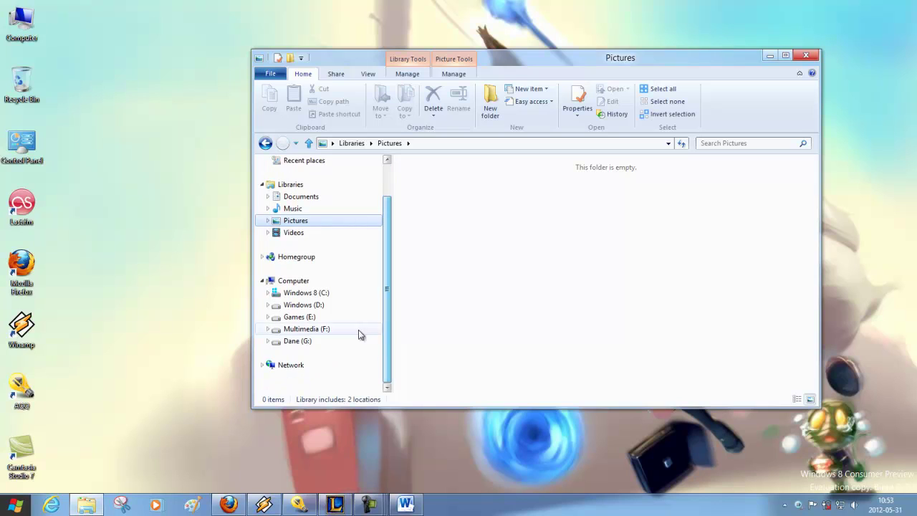
pyautogui.click(297, 341)
pyautogui.click(421, 241)
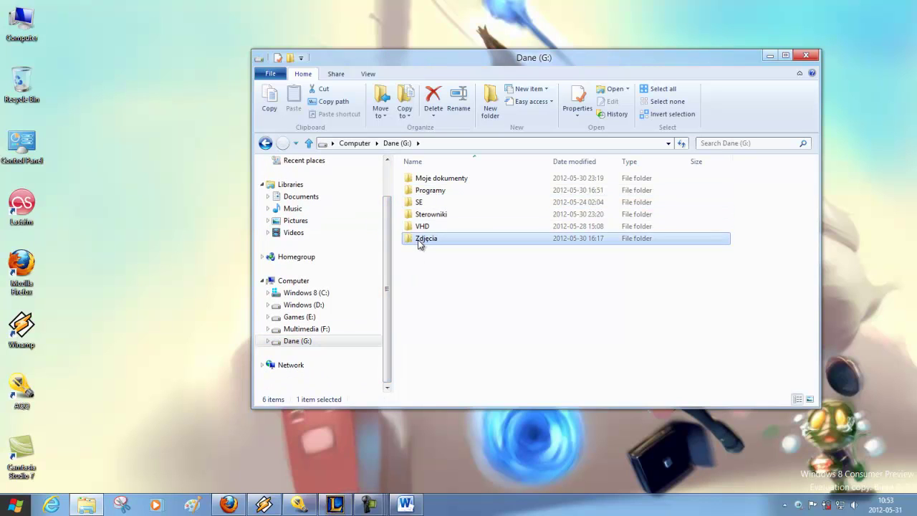
pyautogui.doubleClick(420, 242)
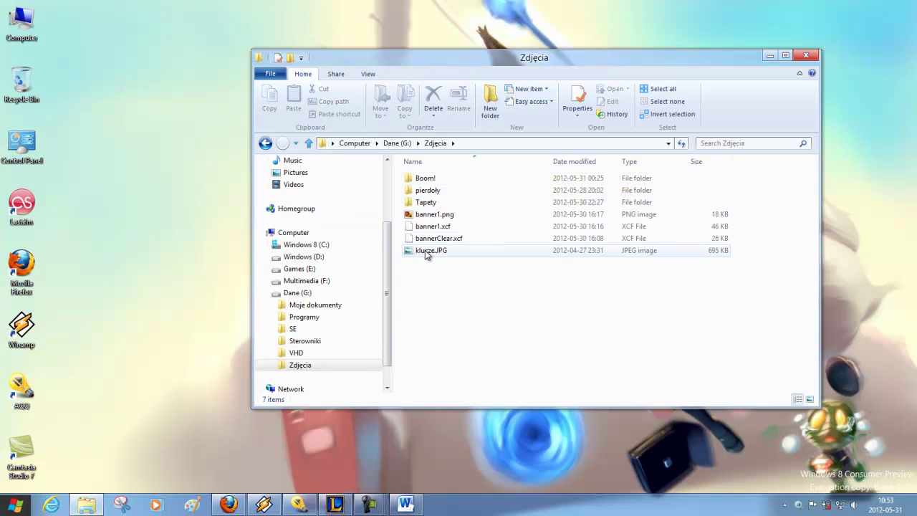
# Select banner1.png, inspect its Picture Tools commands and reposition the Zdjęcia window.
pyautogui.click(431, 214)
pyautogui.click(409, 74)
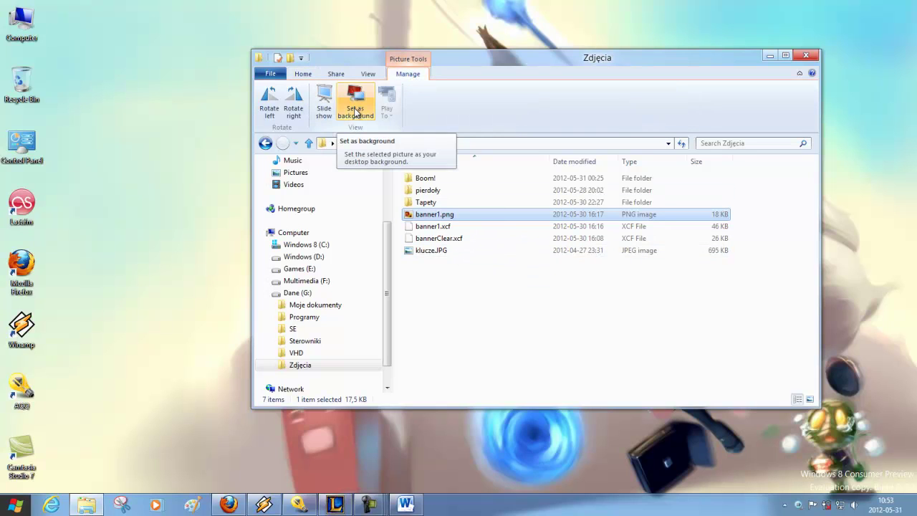
pyautogui.moveTo(393, 55); pyautogui.dragTo(334, 82)
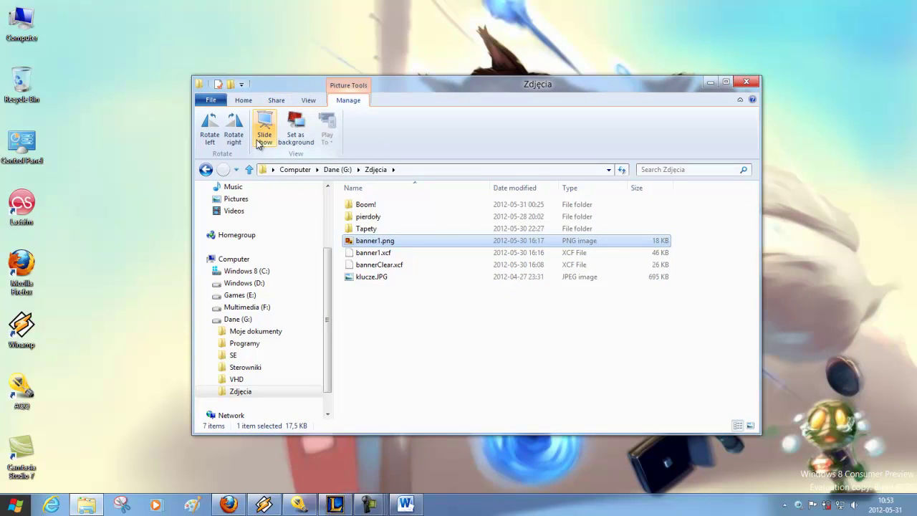
pyautogui.moveTo(397, 84); pyautogui.dragTo(409, 72)
# Check the View and Home ribbon commands for the Zdjęcia folder and close its window.
pyautogui.click(316, 90)
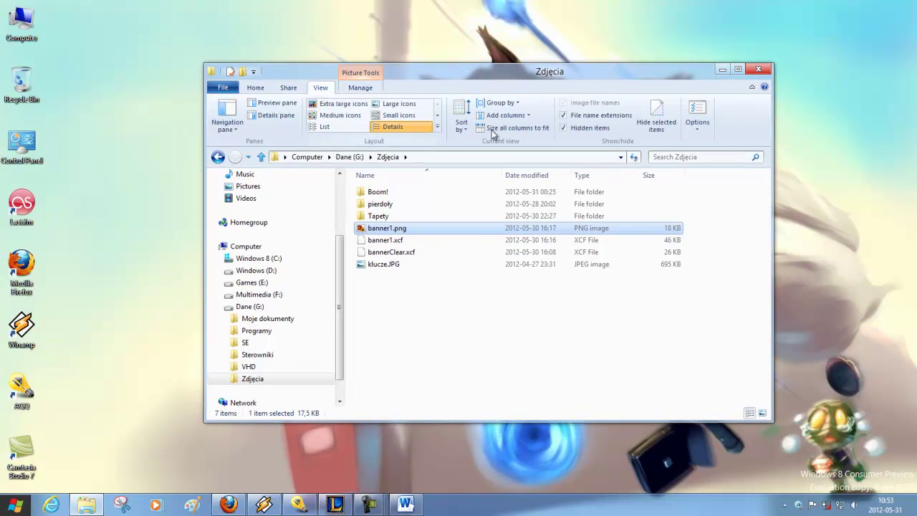
pyautogui.click(256, 88)
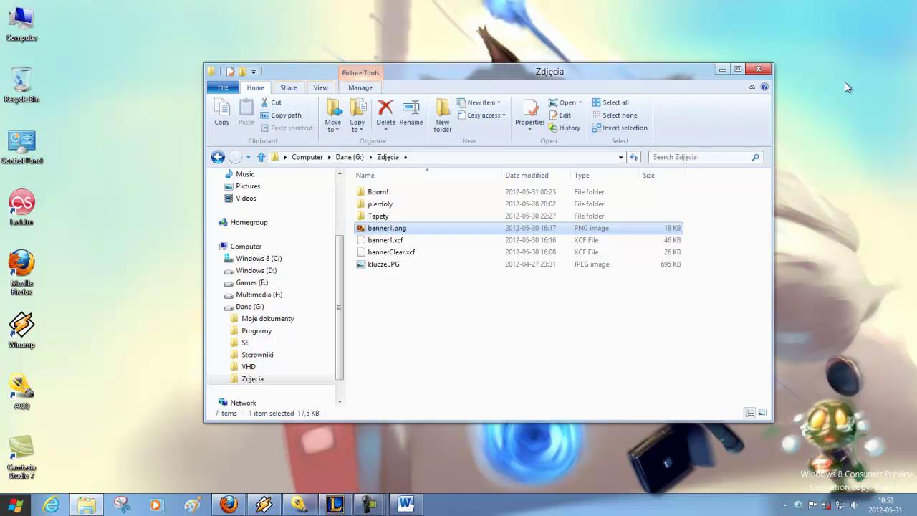
pyautogui.click(759, 69)
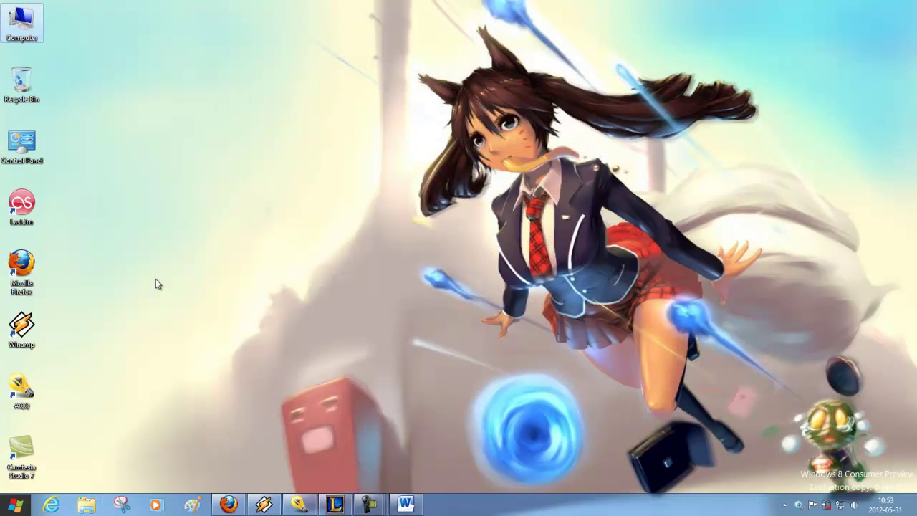
# Open the Control Panel from the desktop, reposition its window and put it away.
pyautogui.doubleClick(22, 146)
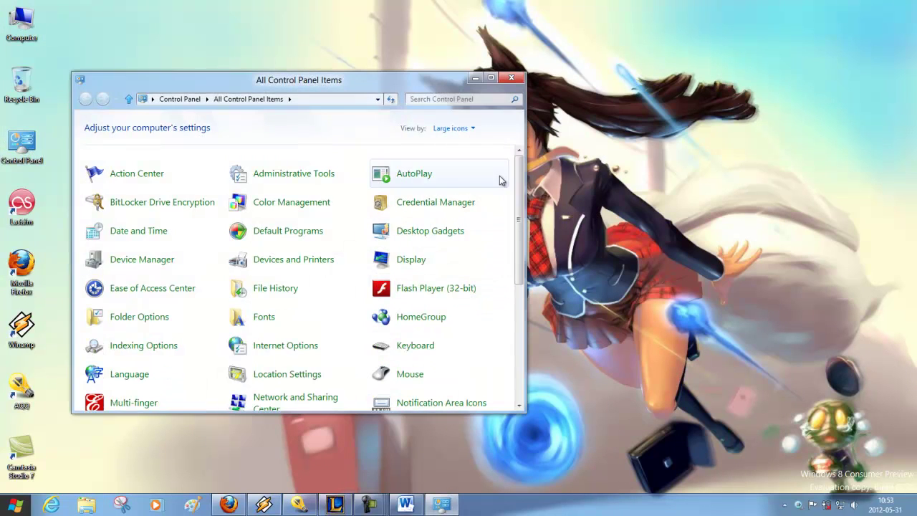
pyautogui.moveTo(429, 86); pyautogui.dragTo(534, 37)
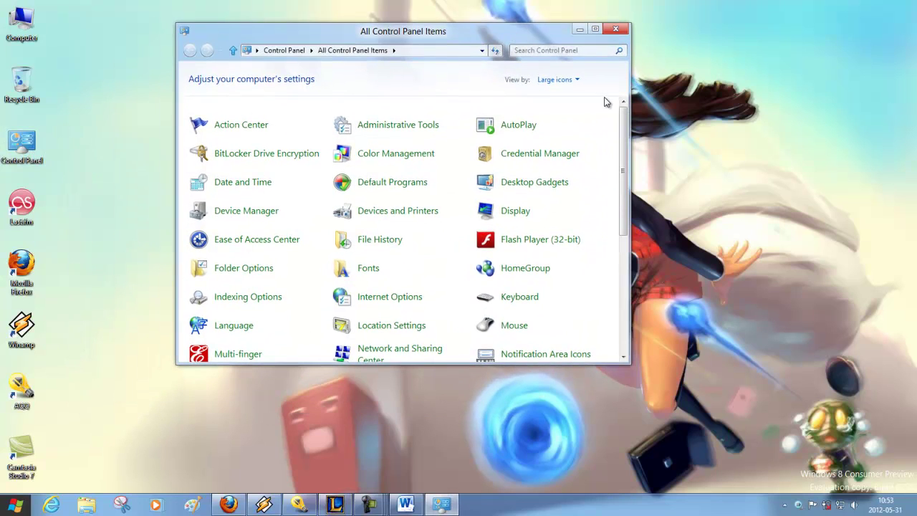
pyautogui.click(616, 29)
# Open the desktop's Personalization settings, look through the available themes and reposition the window.
pyautogui.rightClick(280, 197)
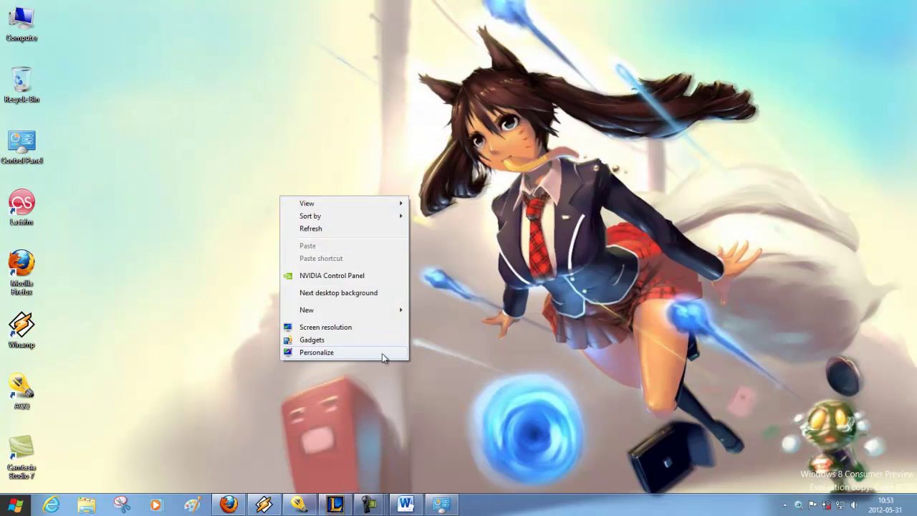
pyautogui.click(355, 359)
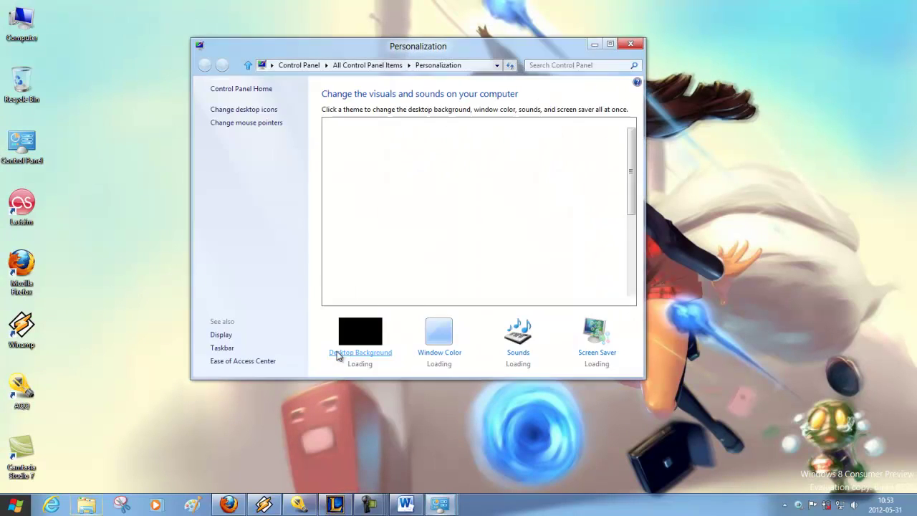
pyautogui.moveTo(345, 53); pyautogui.dragTo(396, 69)
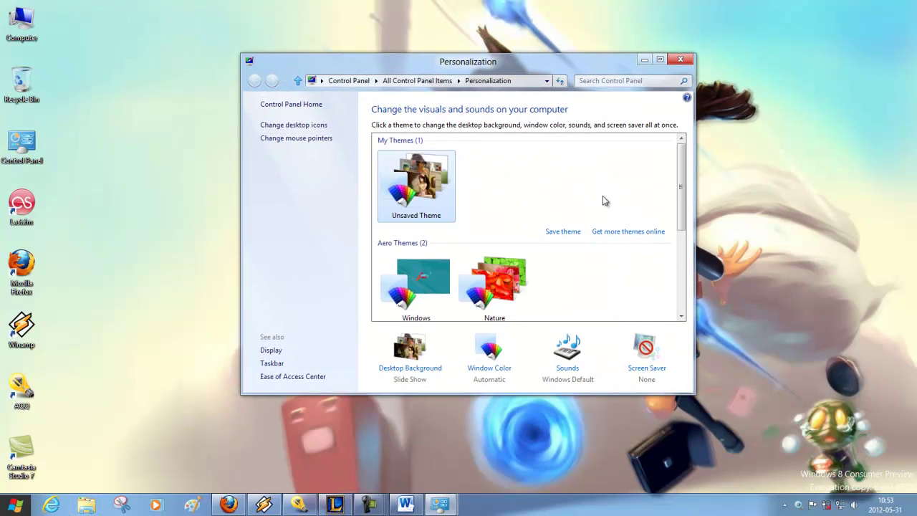
pyautogui.moveTo(681, 202); pyautogui.dragTo(681, 263)
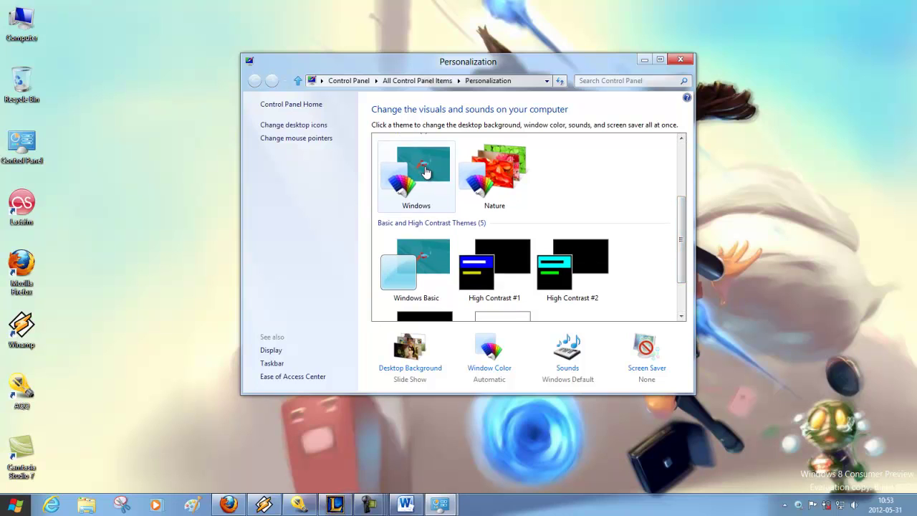
pyautogui.moveTo(392, 62); pyautogui.dragTo(327, 58)
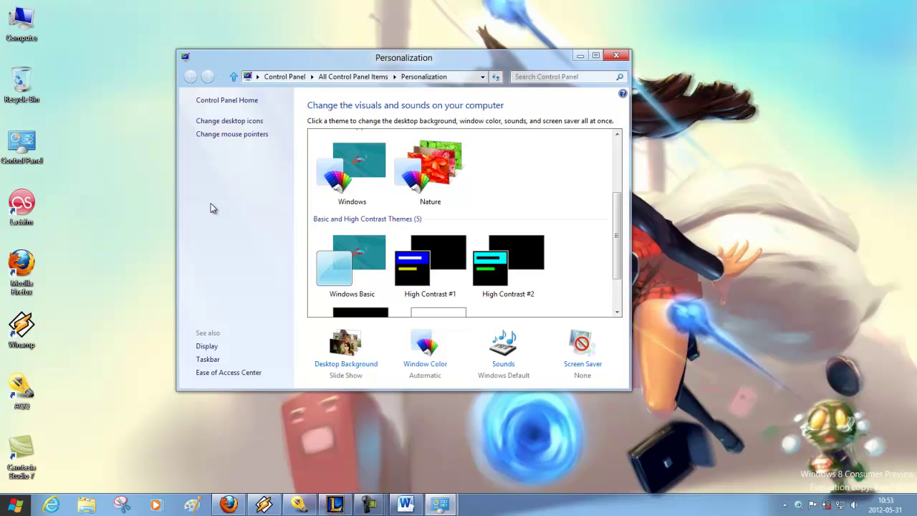
pyautogui.moveTo(278, 63); pyautogui.dragTo(336, 78)
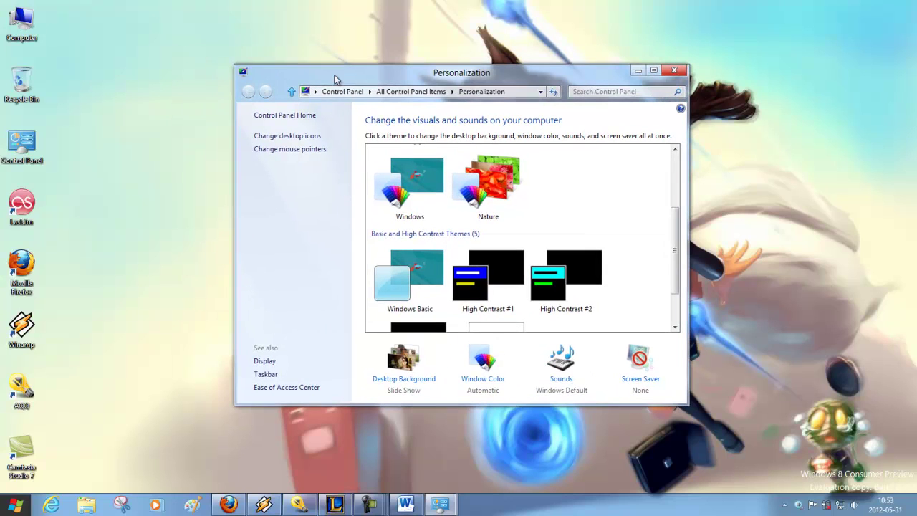
# Open the mouse pointer settings, preview the Busy and Working In Background pointers, and close the dialog without changes.
pyautogui.click(284, 149)
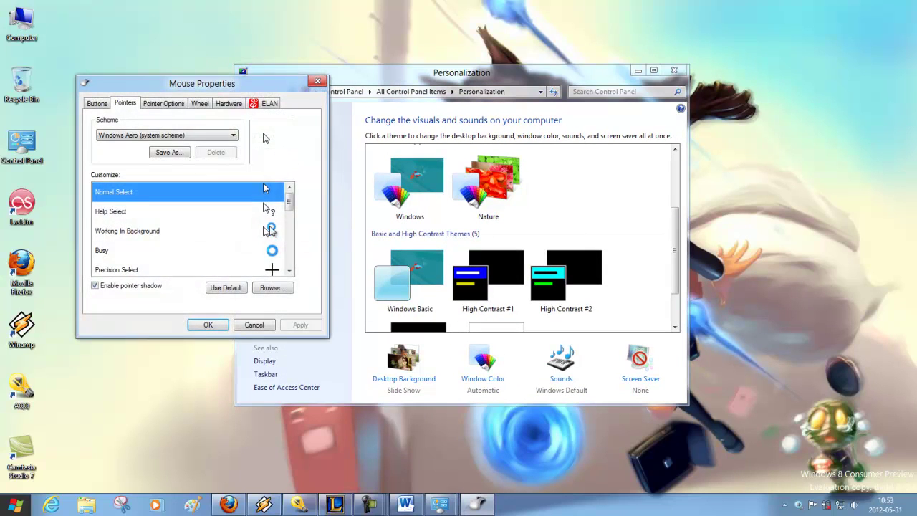
pyautogui.click(270, 230)
pyautogui.click(269, 251)
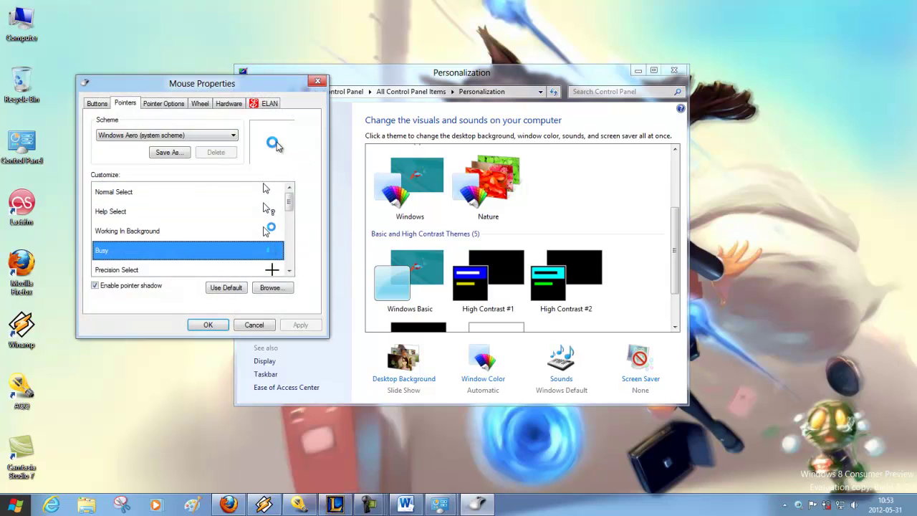
pyautogui.click(259, 231)
pyautogui.click(318, 83)
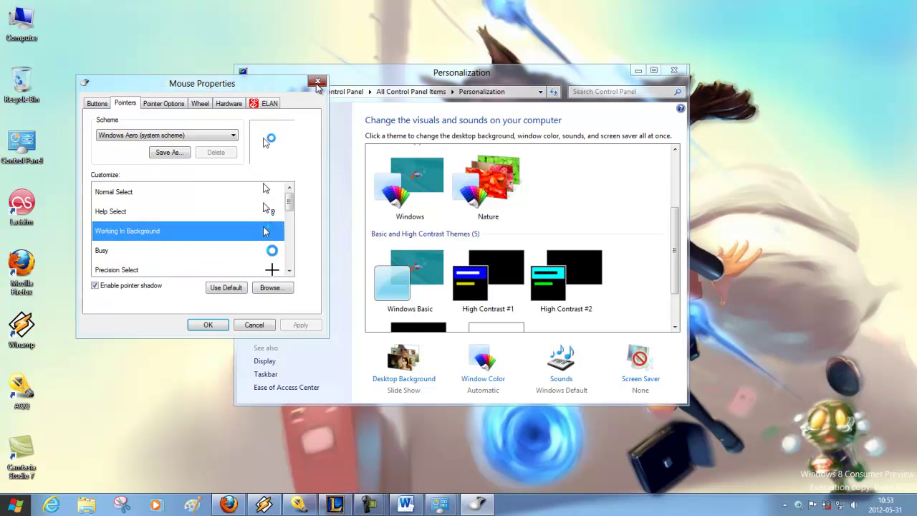
# Try several window colors, including Twilight and Lavender, then set the window color back to Automatic and save.
pyautogui.moveTo(476, 75); pyautogui.dragTo(416, 52)
pyautogui.click(438, 362)
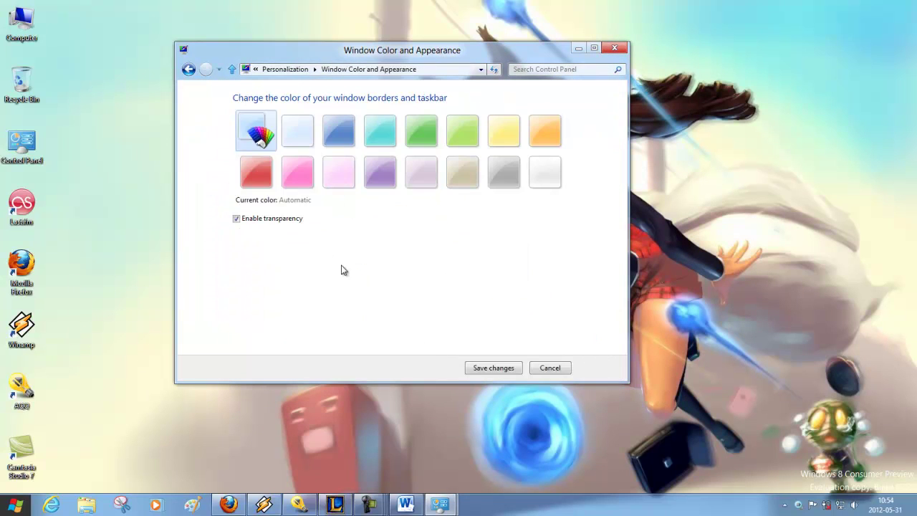
pyautogui.click(298, 135)
pyautogui.click(342, 135)
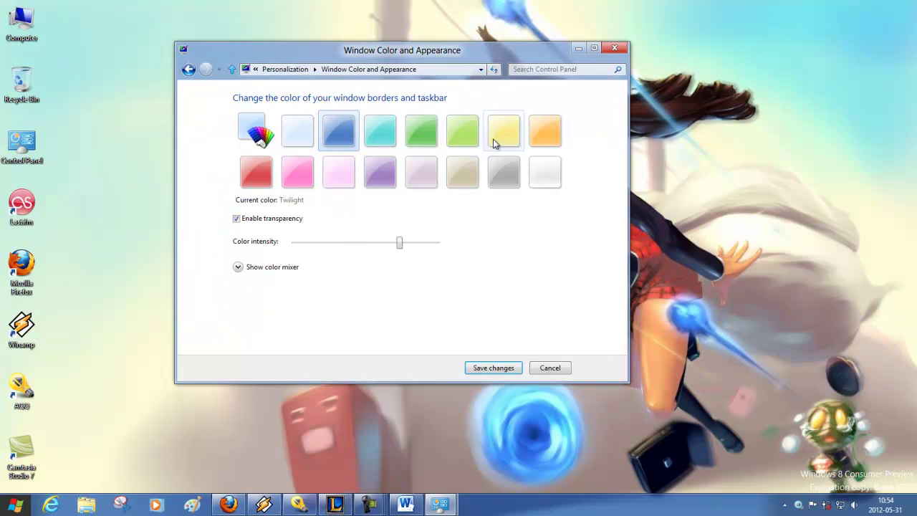
pyautogui.click(547, 134)
pyautogui.click(540, 185)
pyautogui.click(503, 172)
pyautogui.click(379, 172)
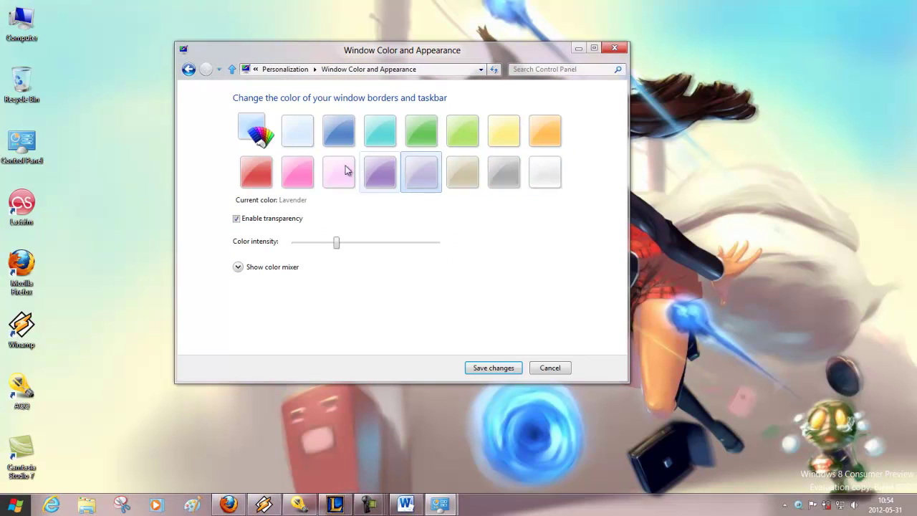
pyautogui.click(255, 133)
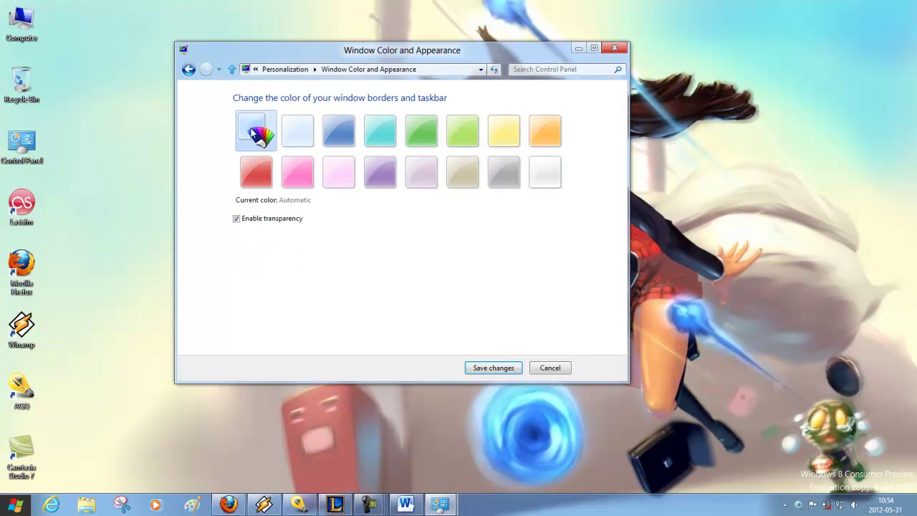
pyautogui.click(491, 367)
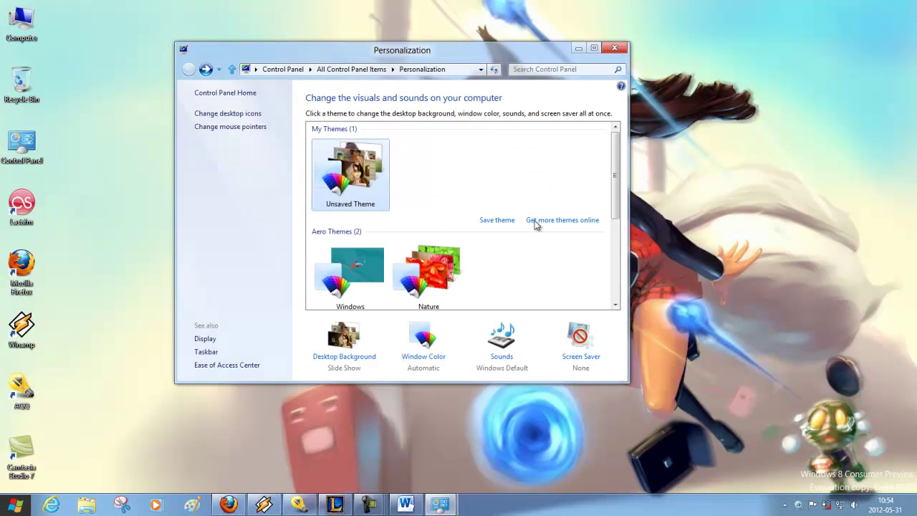
# Close the Personalization window and bring the All Control Panel Items window back up.
pyautogui.moveTo(339, 55); pyautogui.dragTo(473, 85)
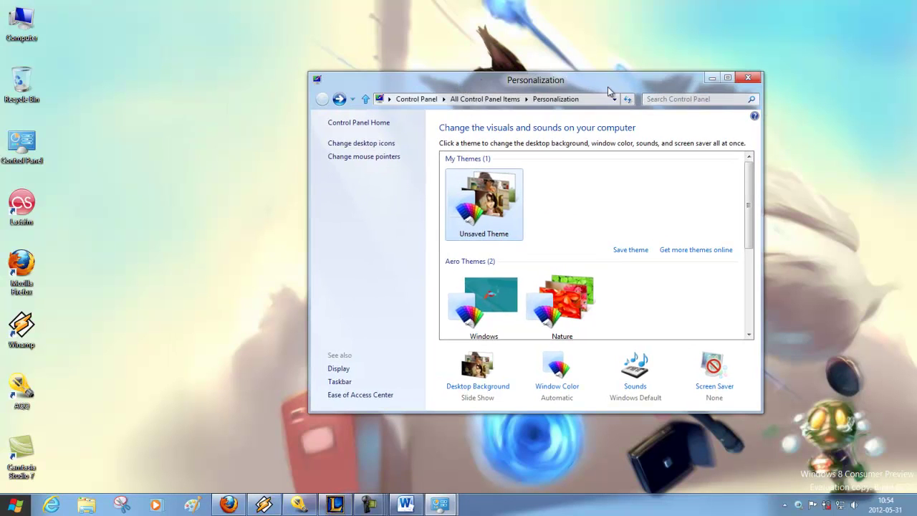
pyautogui.click(748, 79)
pyautogui.click(444, 507)
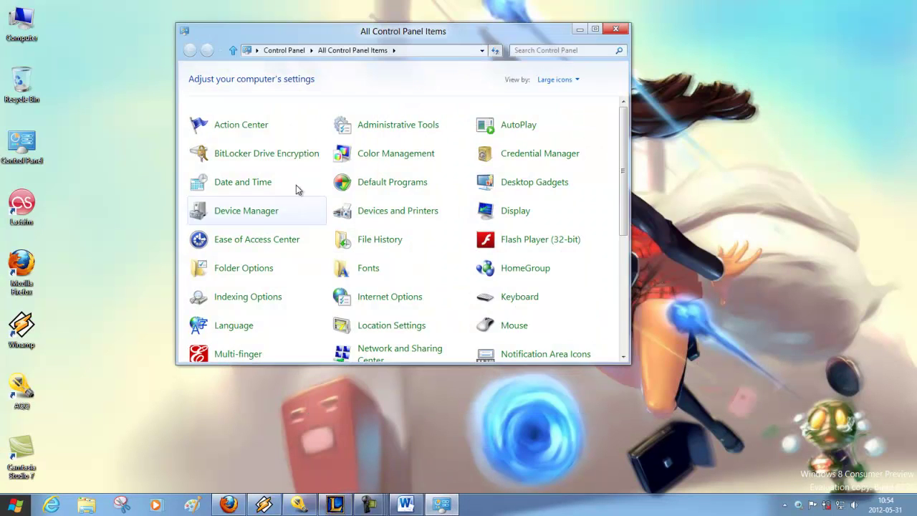
# Reposition the Control Panel window and look through its full list of items.
pyautogui.moveTo(297, 35); pyautogui.dragTo(382, 90)
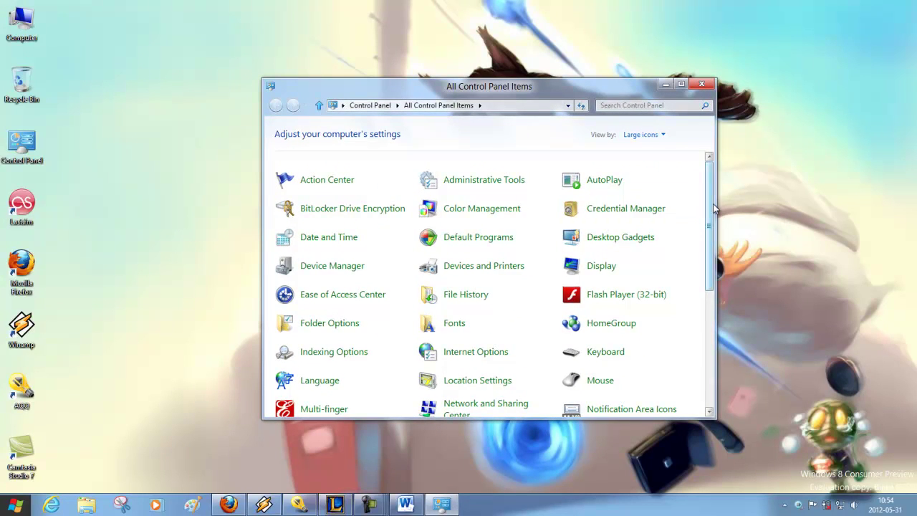
pyautogui.moveTo(713, 203); pyautogui.dragTo(708, 387)
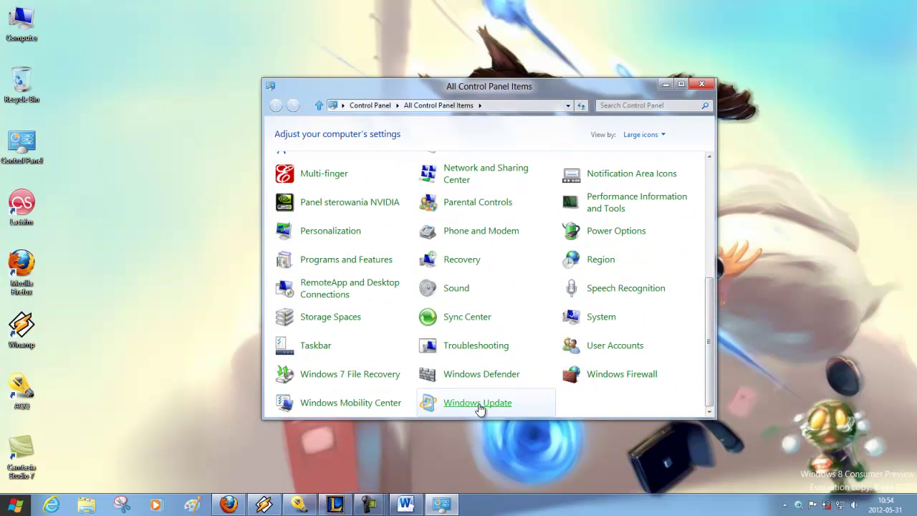
pyautogui.scroll(5, 430, 326)
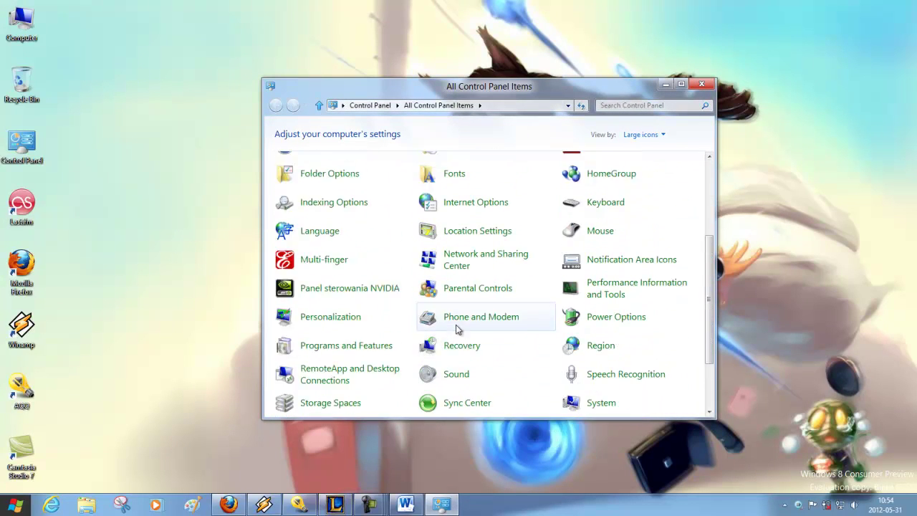
pyautogui.scroll(-5, 370, 327)
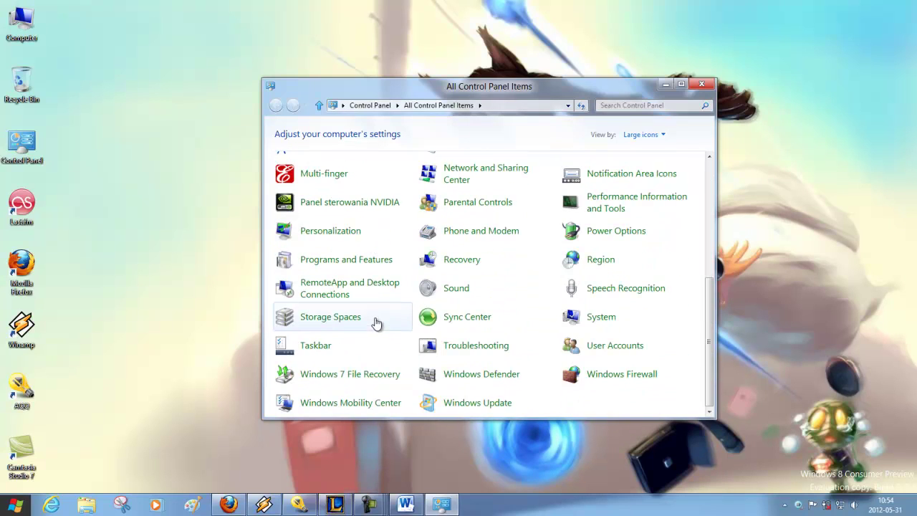
# Open Windows Update, enlarge the window, check the optional updates, and return to All Control Panel Items.
pyautogui.click(474, 404)
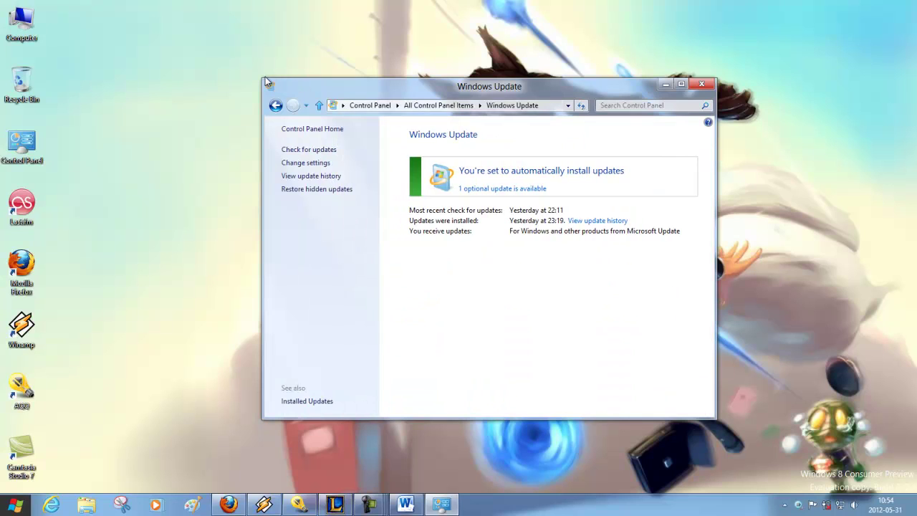
pyautogui.moveTo(261, 75); pyautogui.dragTo(149, 51)
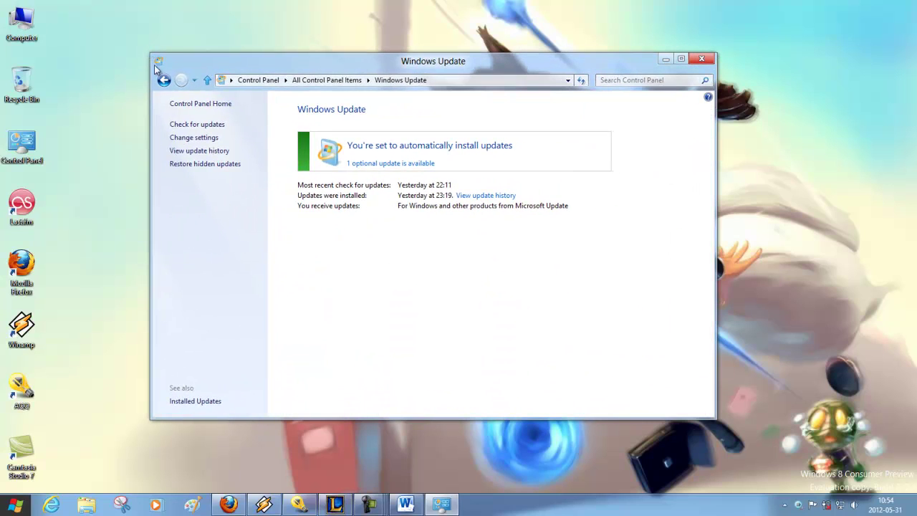
pyautogui.click(371, 166)
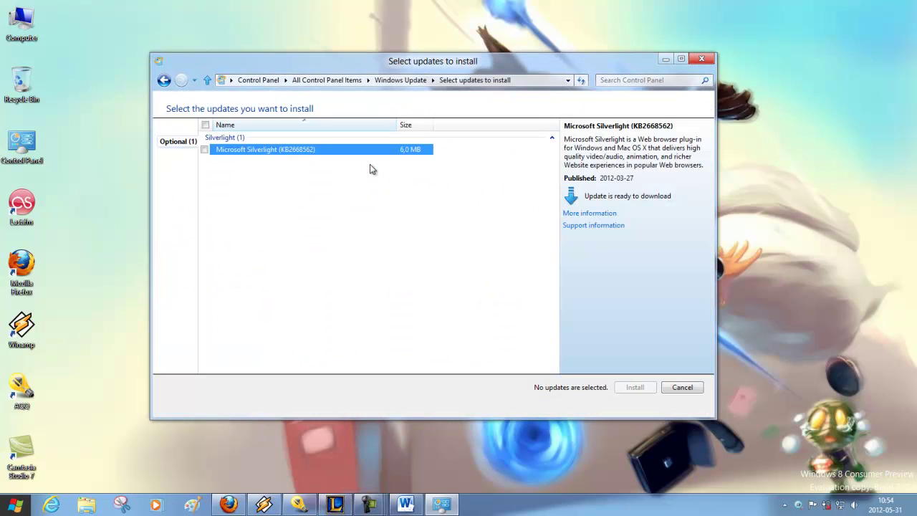
pyautogui.click(163, 80)
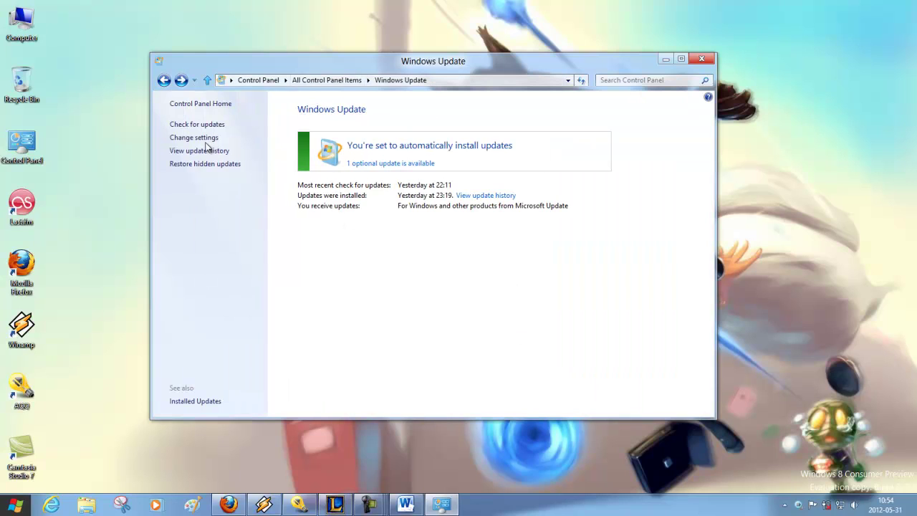
pyautogui.click(315, 81)
# Open the System page to view basic computer information and shift its window slightly.
pyautogui.scroll(-5, 620, 287)
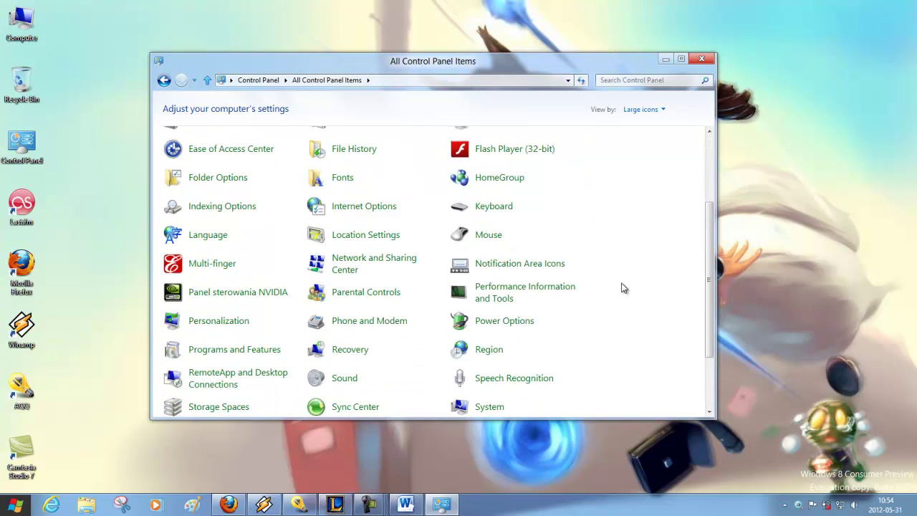
pyautogui.click(517, 320)
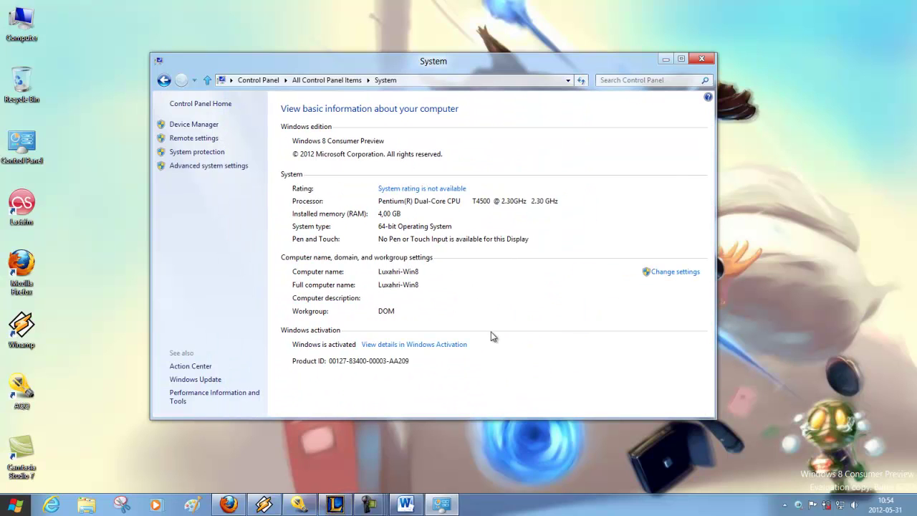
pyautogui.moveTo(322, 65)
pyautogui.mouseDown()
pyautogui.moveTo(452, 75)
pyautogui.moveTo(326, 38)
pyautogui.moveTo(330, 53)
pyautogui.mouseUp()
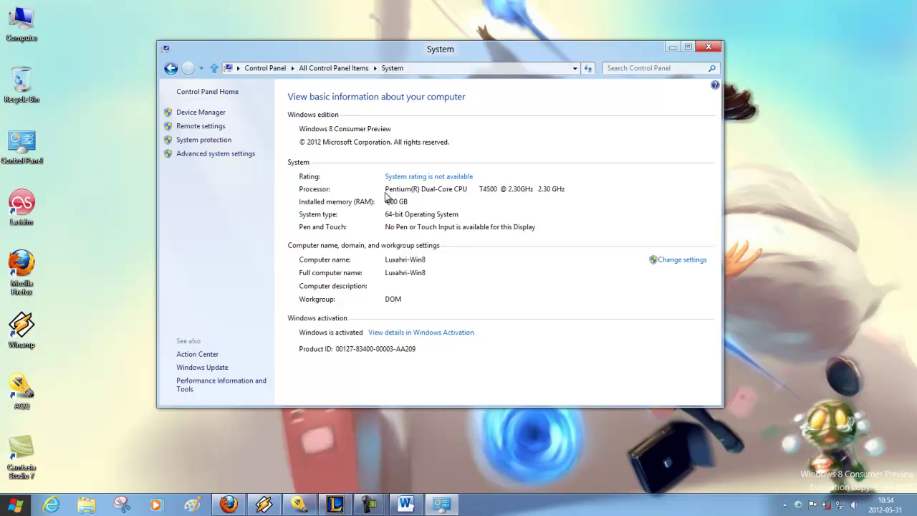
# View the Windows Activation details, reposition and narrow that window, and close it along with Action Center.
pyautogui.click(428, 334)
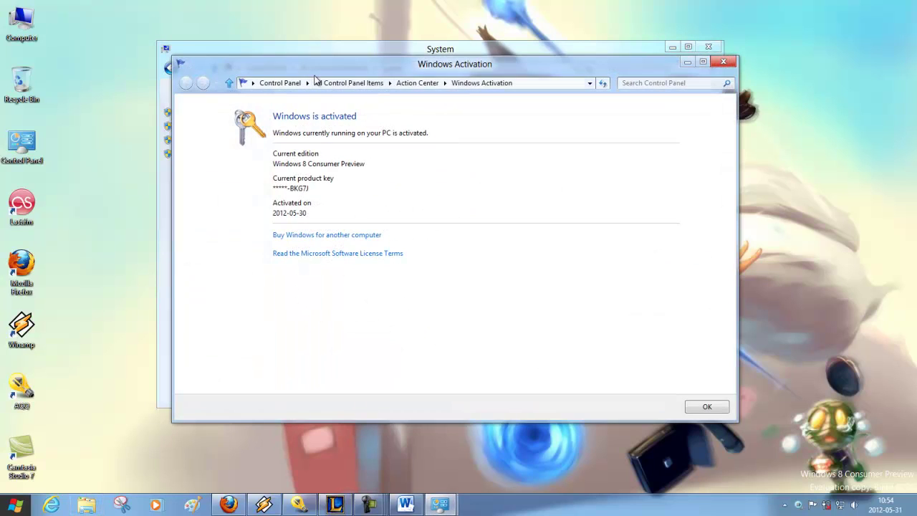
pyautogui.moveTo(310, 68); pyautogui.dragTo(382, 101)
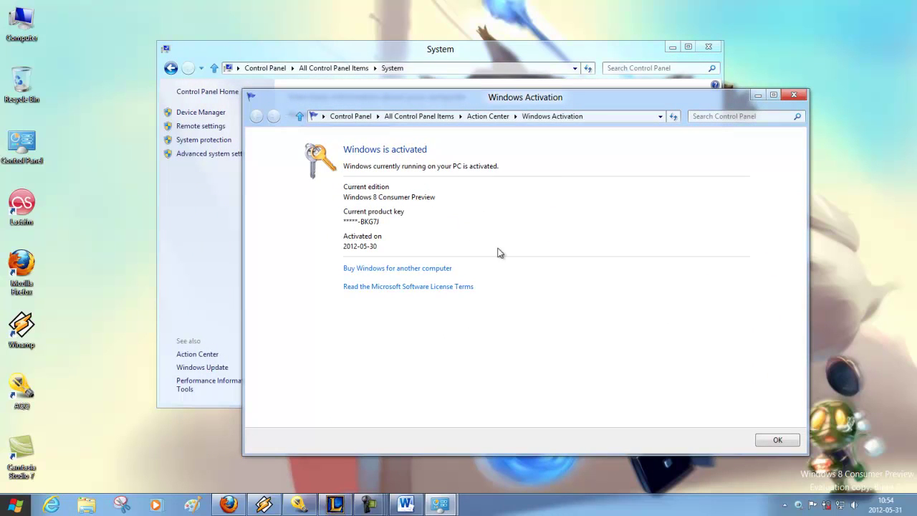
pyautogui.moveTo(808, 396); pyautogui.dragTo(711, 387)
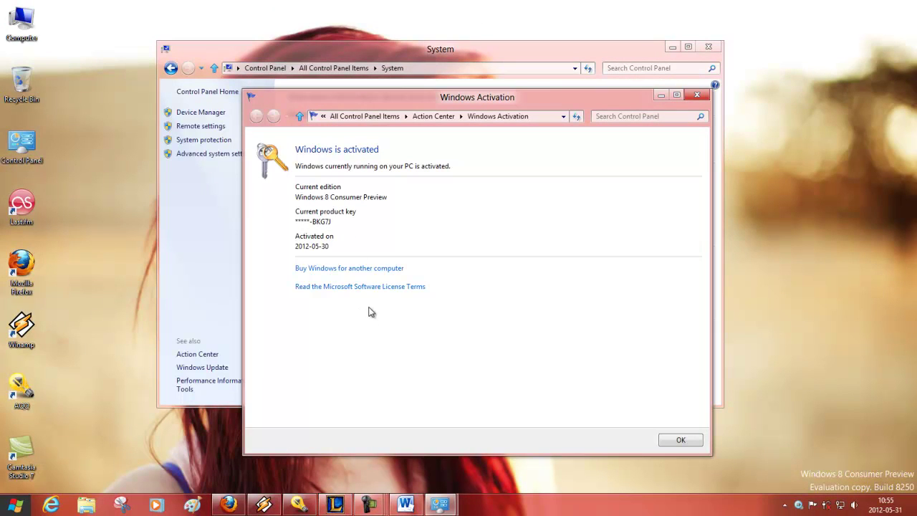
pyautogui.click(686, 442)
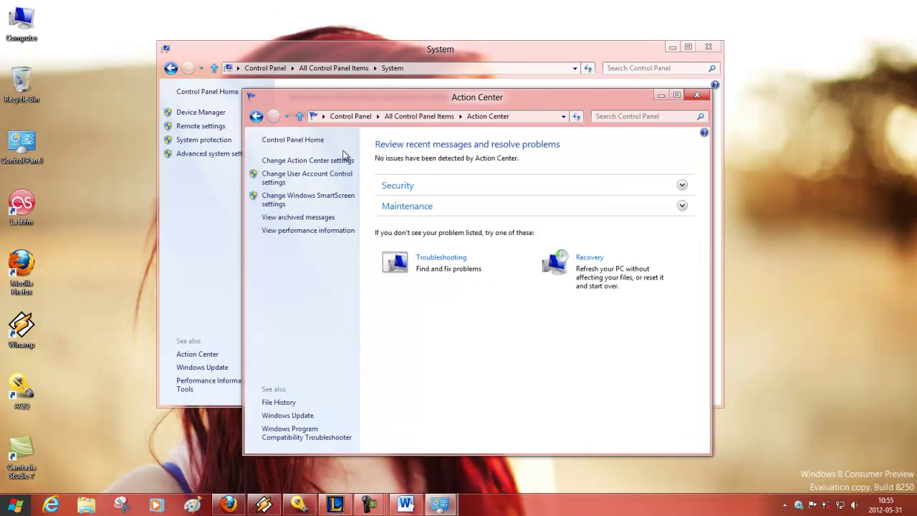
pyautogui.click(696, 94)
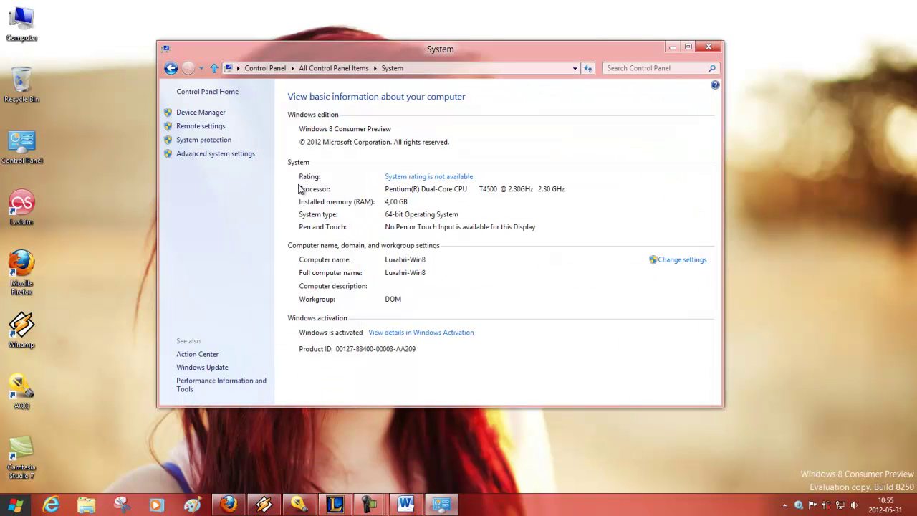
# Open Windows 7 File Recovery from All Control Panel Items, view its backup and restore options, and go back.
pyautogui.click(333, 67)
pyautogui.scroll(-5, 450, 291)
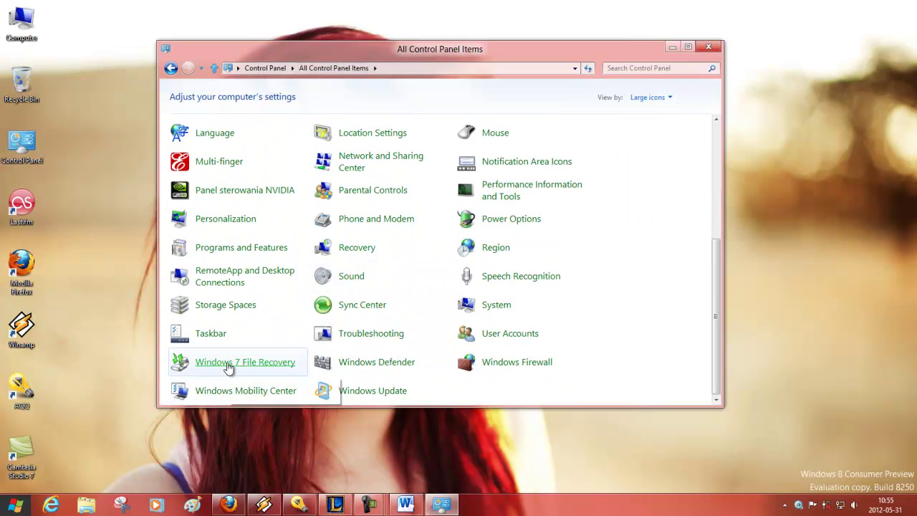
pyautogui.click(228, 367)
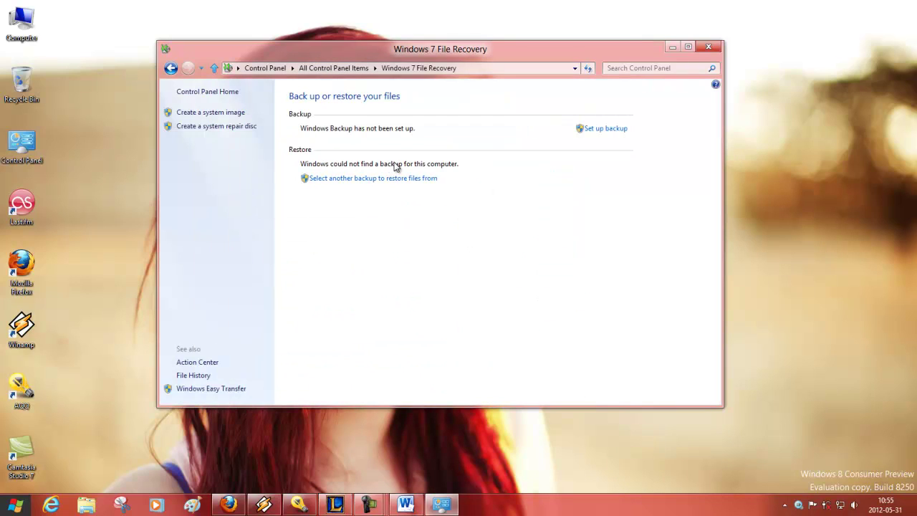
pyautogui.click(171, 68)
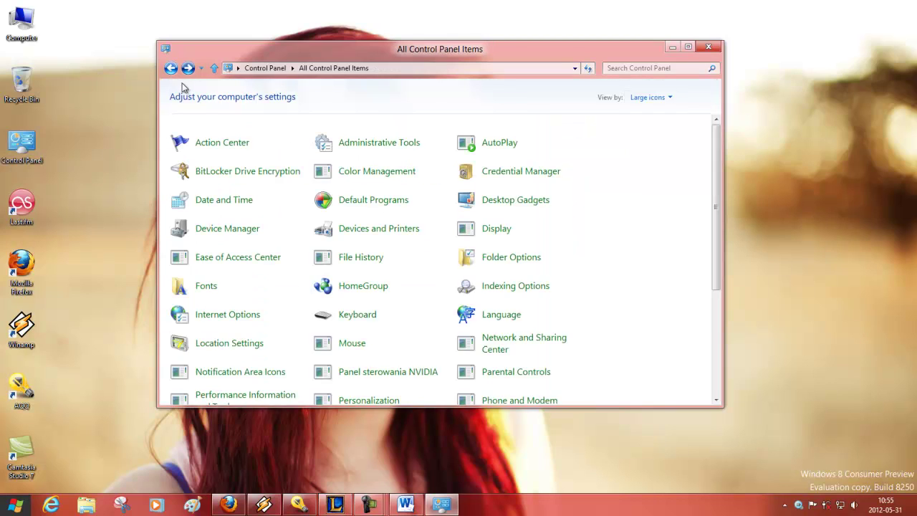
# Open Storage Spaces, try to create a new pool and storage space, and return to All Control Panel Items.
pyautogui.scroll(-3, 323, 240)
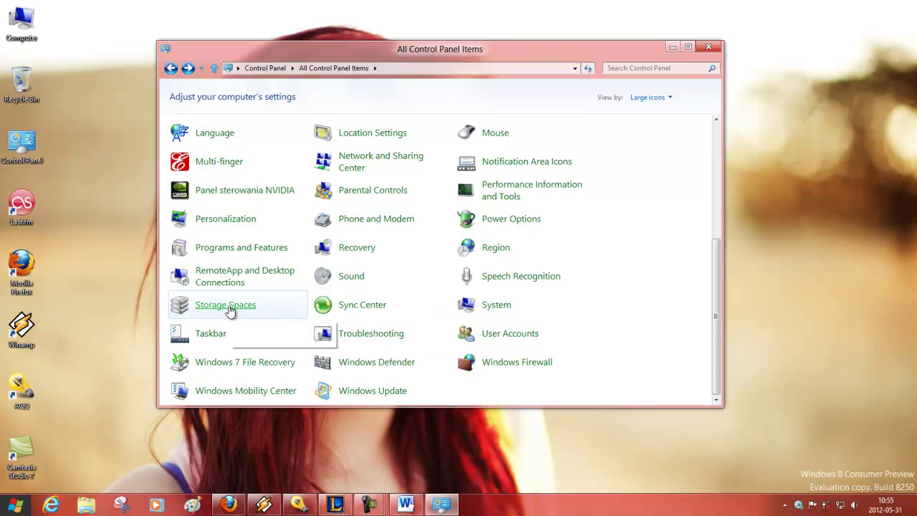
pyautogui.click(231, 311)
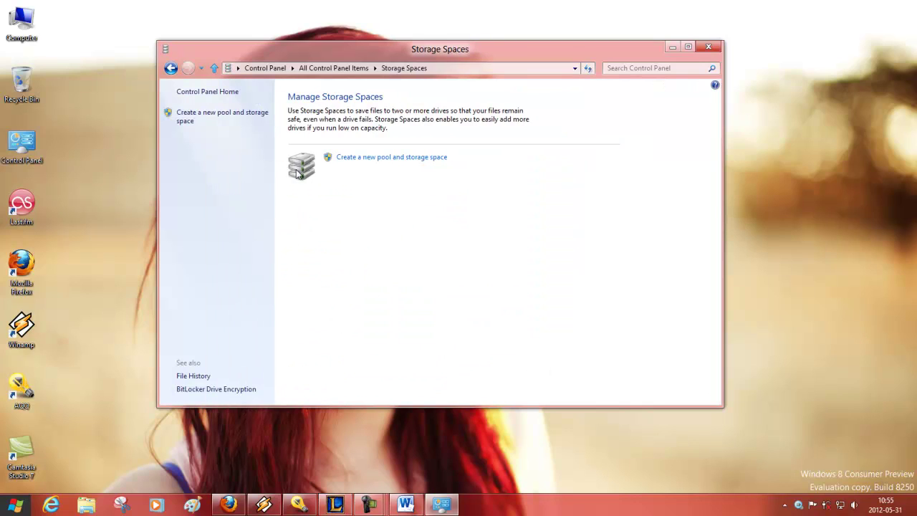
pyautogui.click(353, 163)
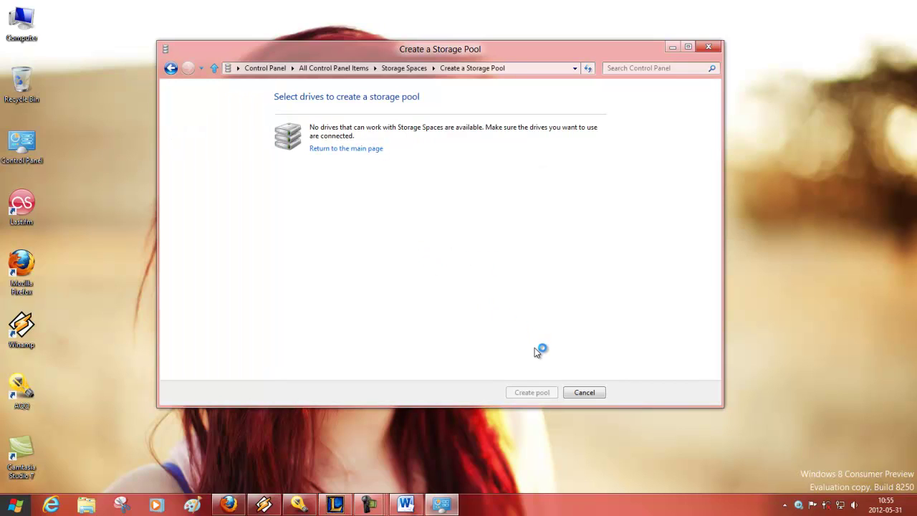
pyautogui.moveTo(405, 47); pyautogui.dragTo(469, 67)
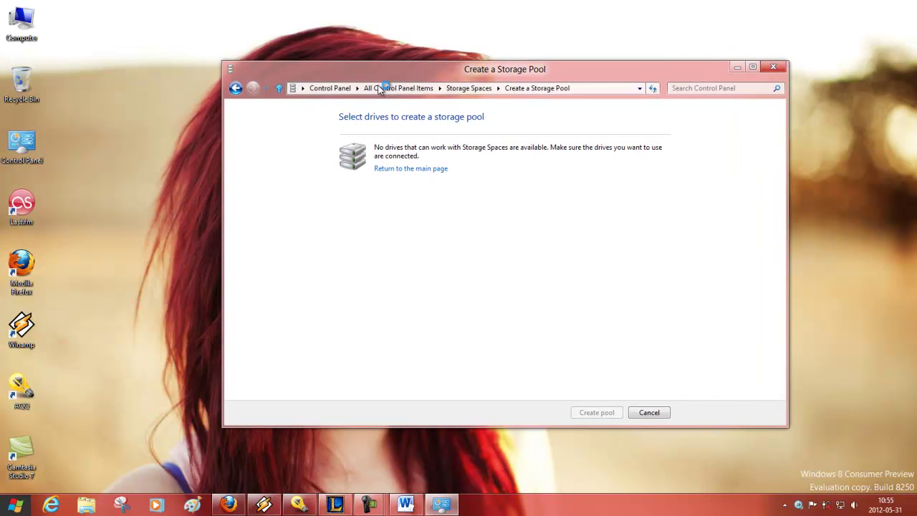
pyautogui.click(237, 87)
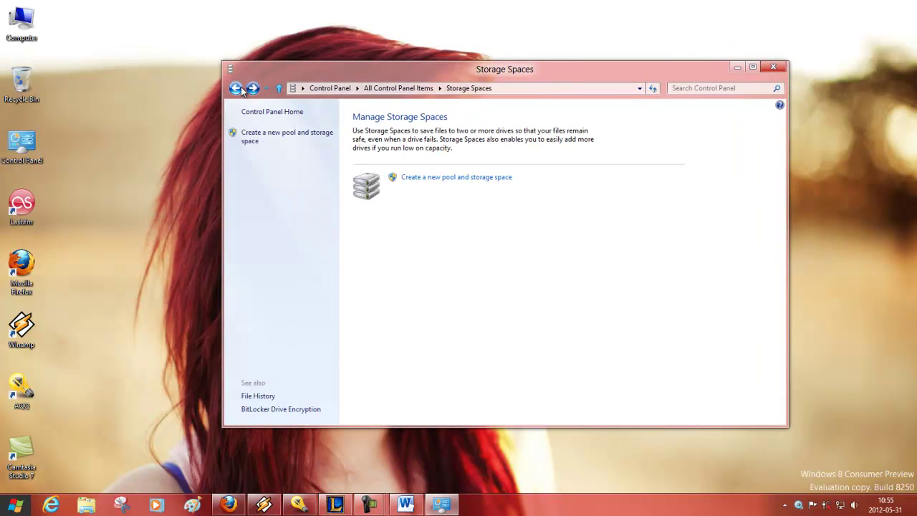
pyautogui.click(239, 87)
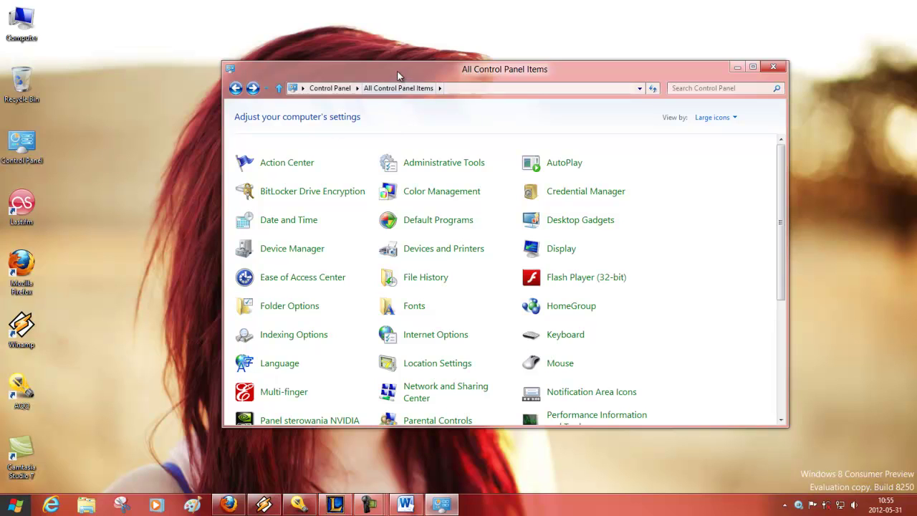
# Look through the Control Panel items, open the Language preferences, and reposition the window.
pyautogui.moveTo(399, 76); pyautogui.dragTo(334, 67)
pyautogui.scroll(-3, 380, 272)
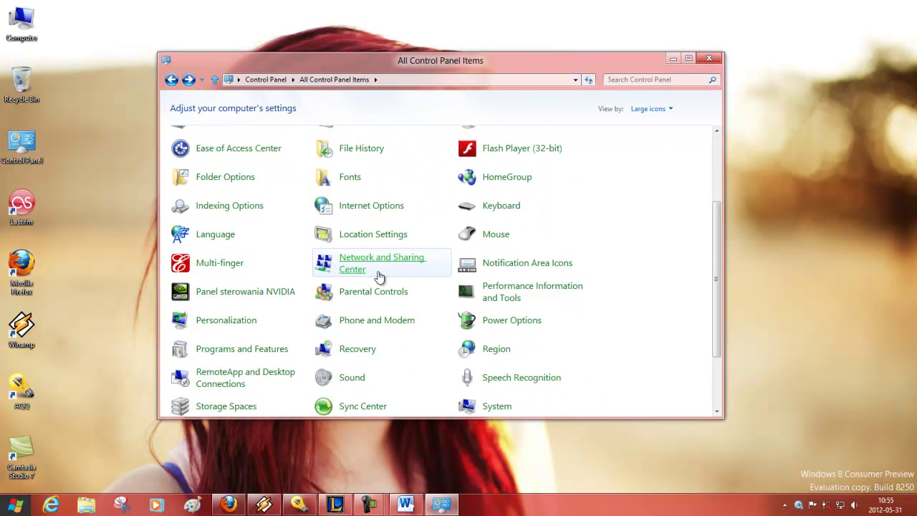
pyautogui.scroll(-3, 380, 276)
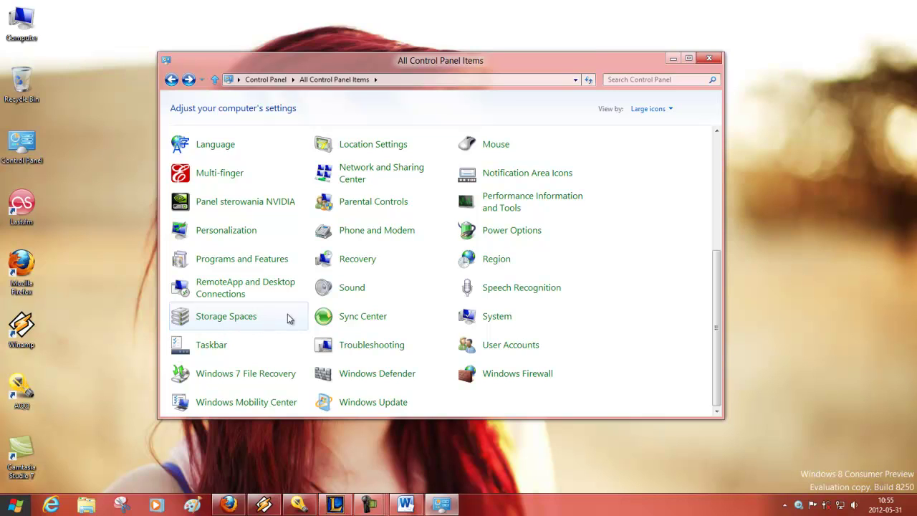
pyautogui.scroll(3, 609, 315)
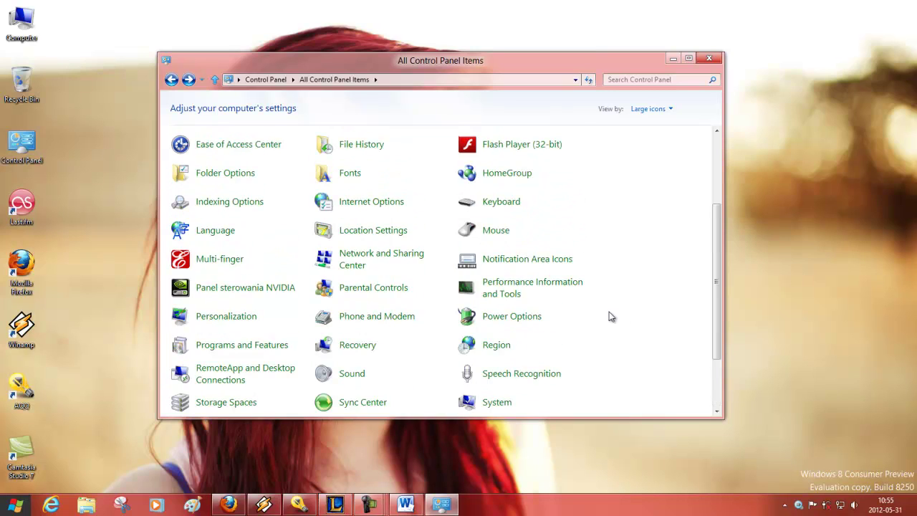
pyautogui.click(200, 232)
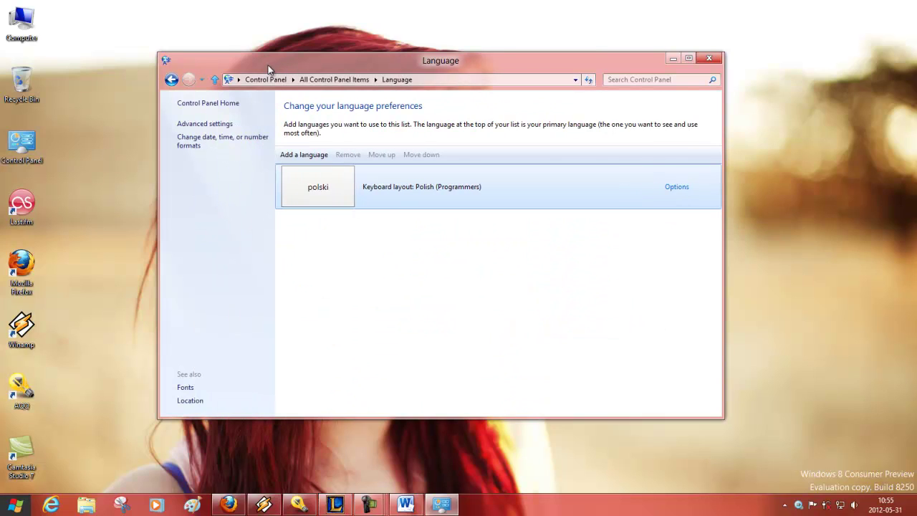
pyautogui.moveTo(269, 66); pyautogui.dragTo(293, 59)
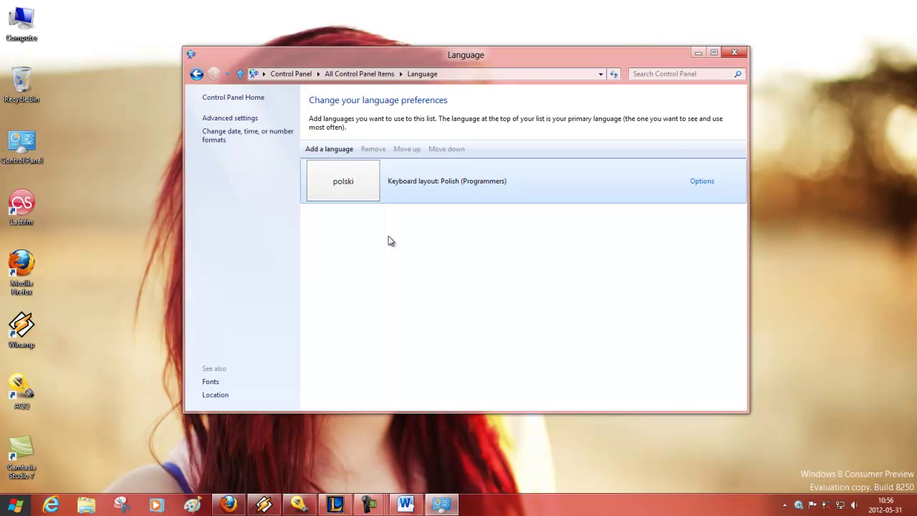
# Open the Polish language options, preview the Polish (Programmers) keyboard layout, and return to the Language page.
pyautogui.click(705, 183)
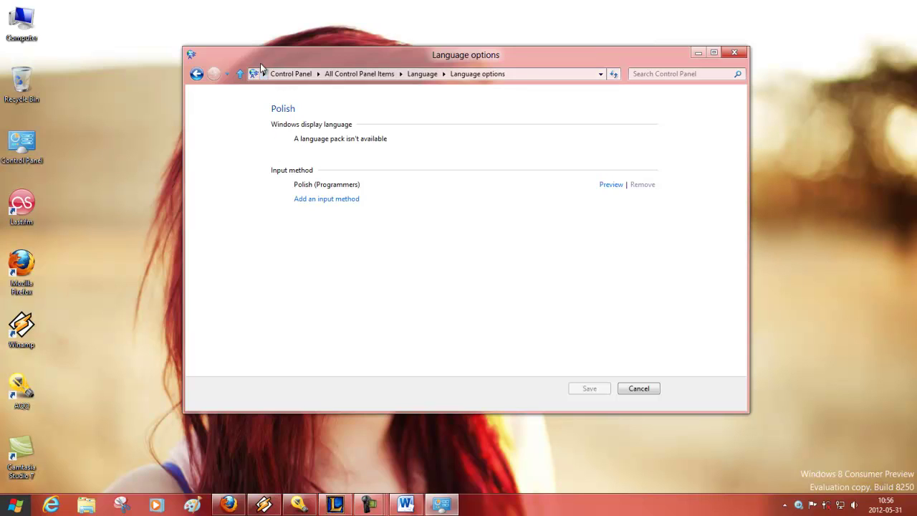
pyautogui.moveTo(262, 56); pyautogui.dragTo(292, 89)
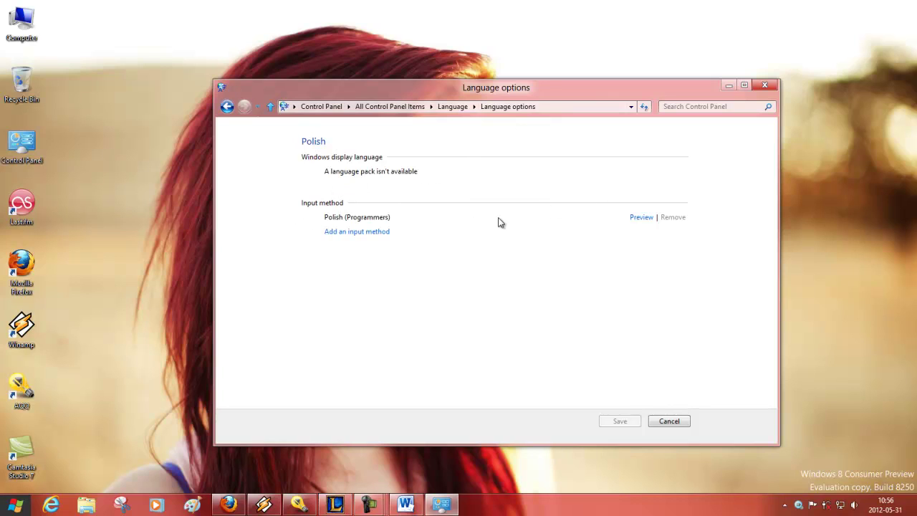
pyautogui.click(644, 217)
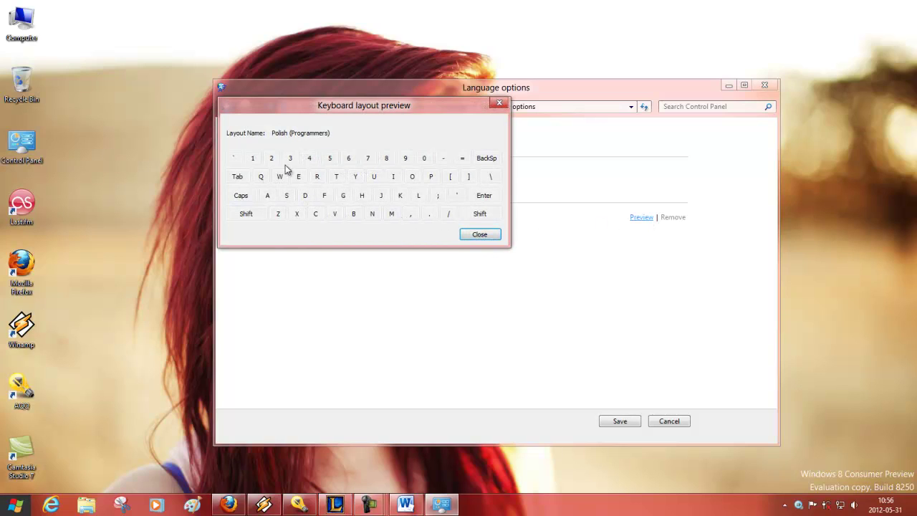
pyautogui.click(465, 236)
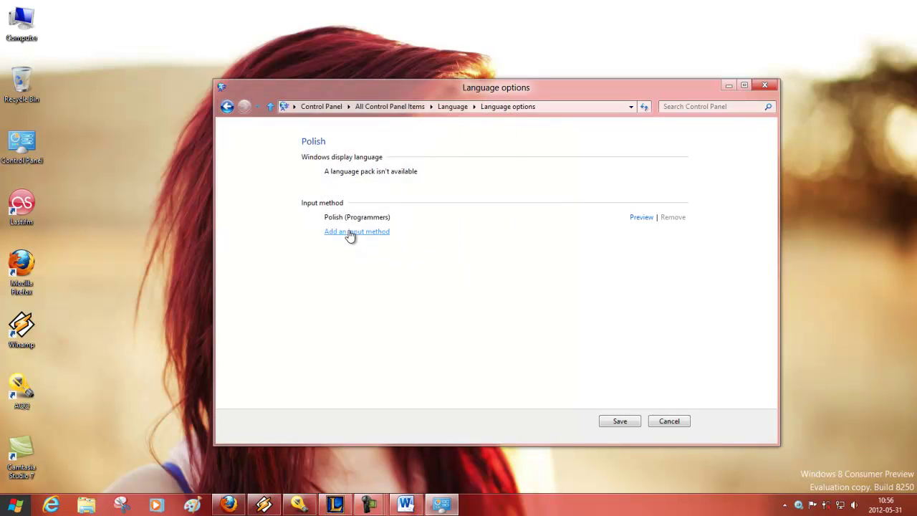
pyautogui.click(226, 106)
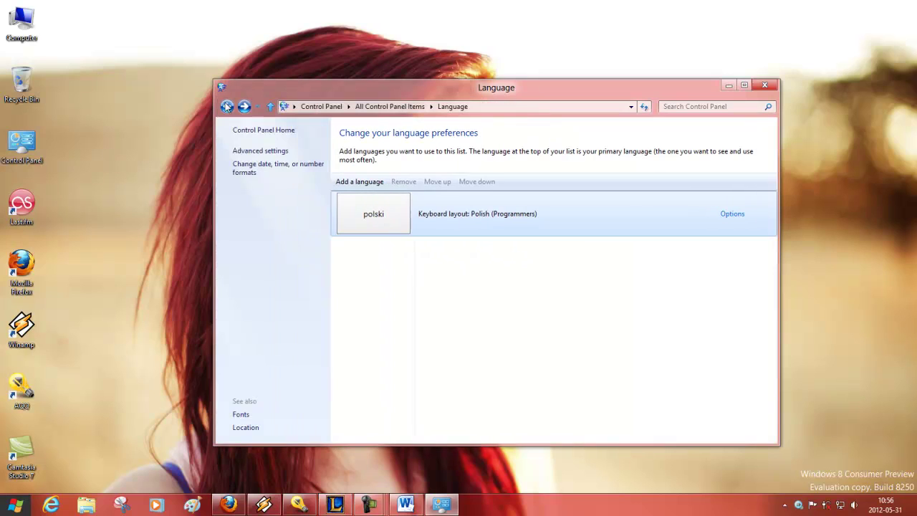
# Open the advanced language settings and check the display language and input method override choices, keeping both on Use language list (recommended).
pyautogui.click(267, 152)
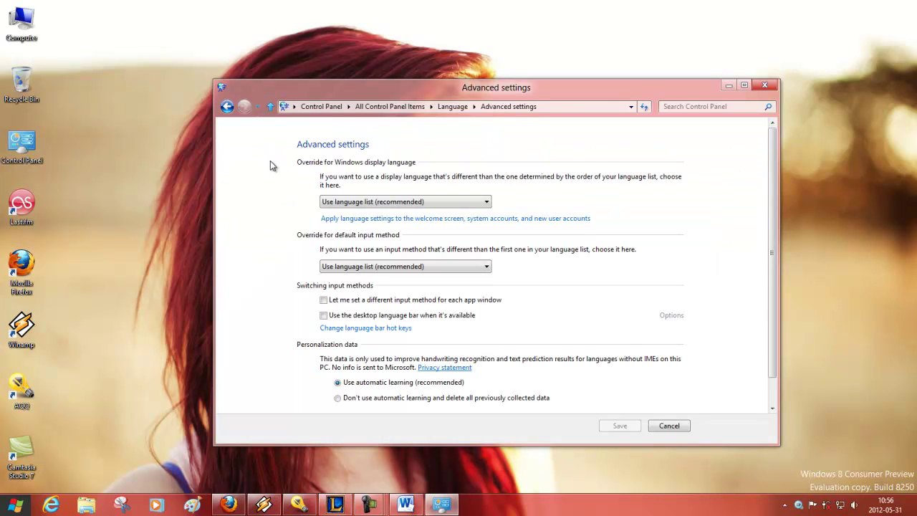
pyautogui.moveTo(338, 85); pyautogui.dragTo(344, 74)
pyautogui.click(379, 191)
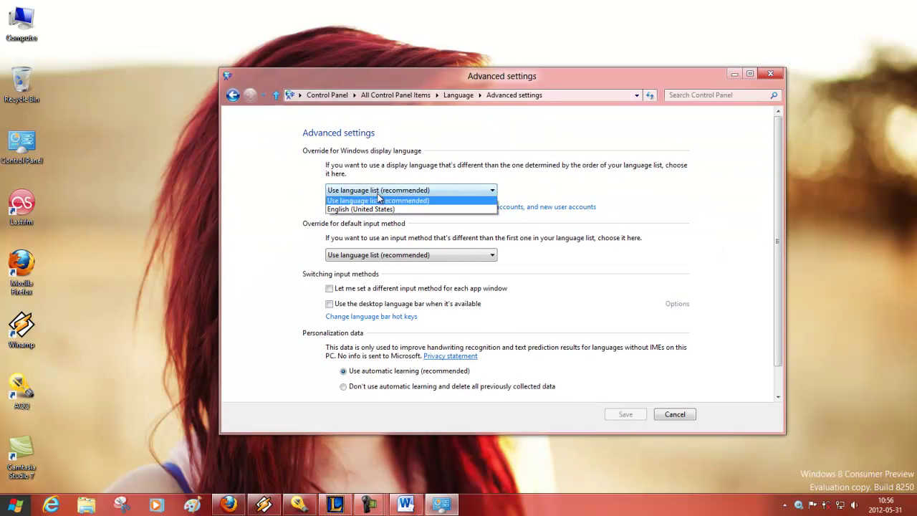
pyautogui.click(374, 197)
pyautogui.click(380, 255)
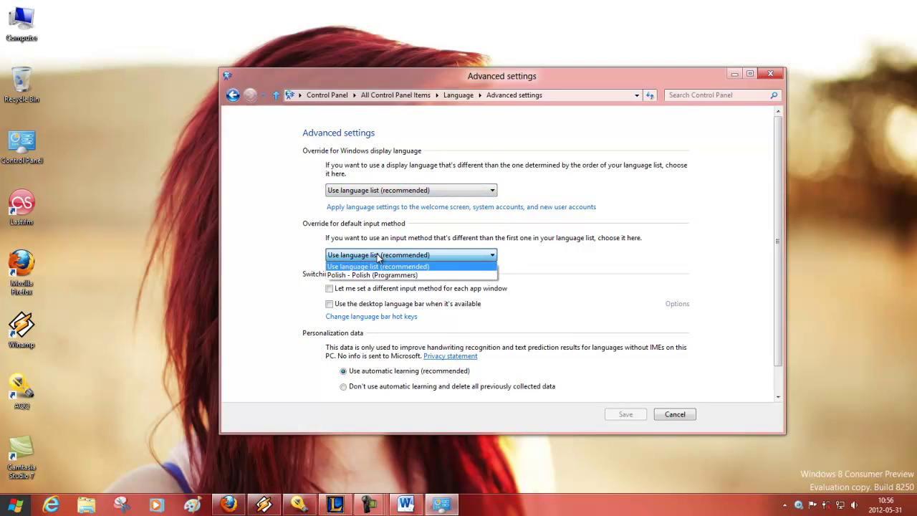
pyautogui.click(380, 263)
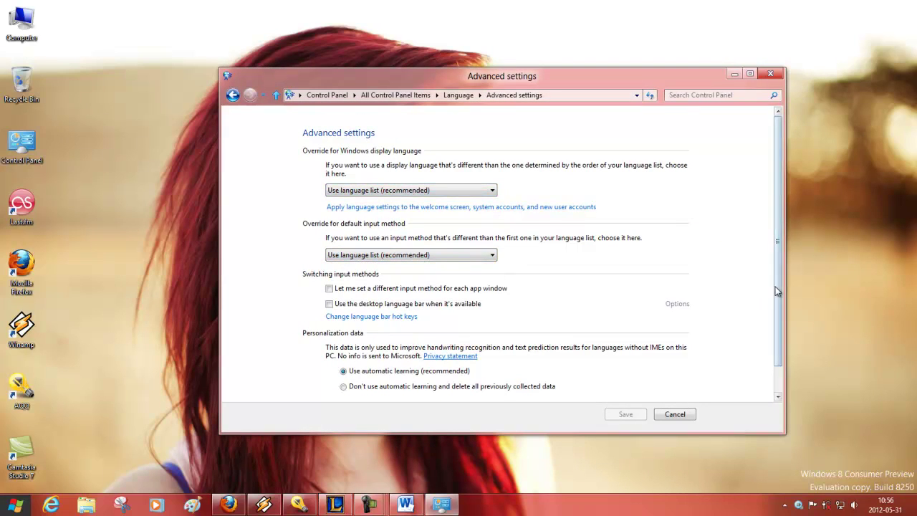
# Leave the advanced language settings without saving and return to All Control Panel Items.
pyautogui.scroll(-1, 773, 344)
pyautogui.click(232, 95)
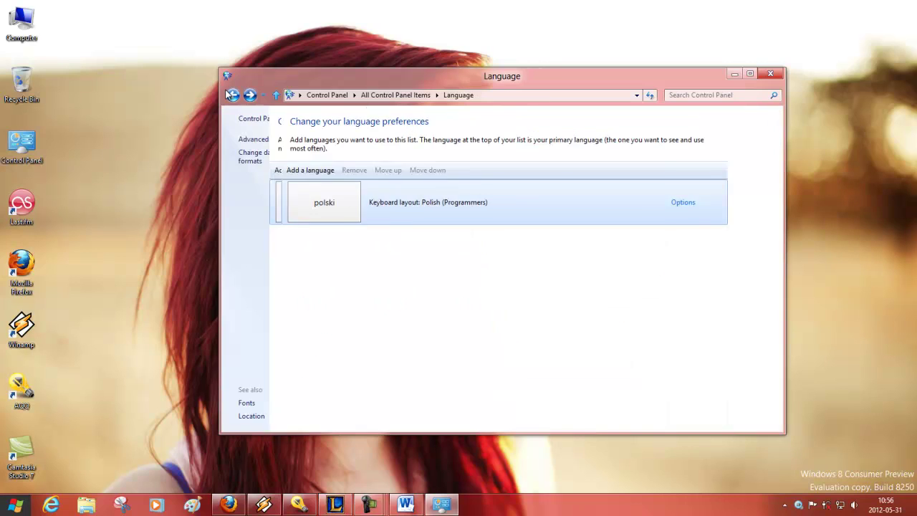
pyautogui.click(382, 96)
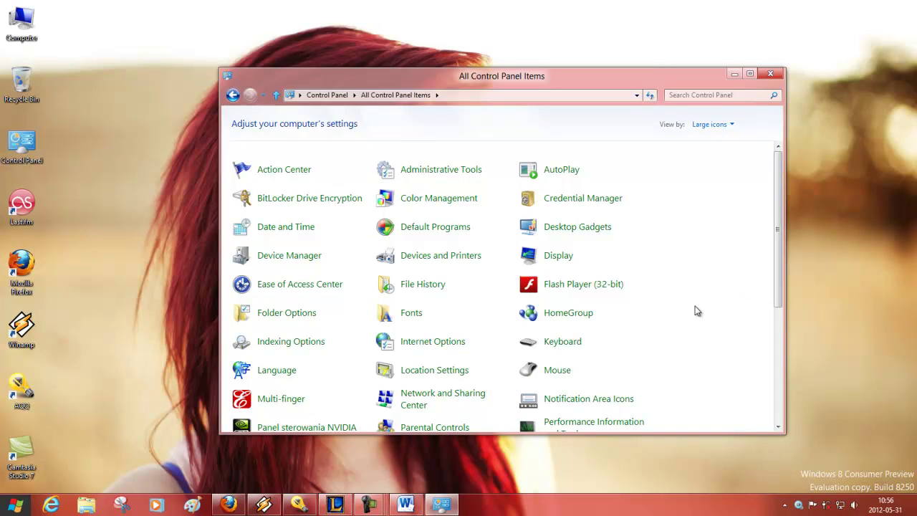
# Open Internet Options from the Control Panel items, then check the home page in Internet Explorer and close the browser.
pyautogui.scroll(-2, 697, 311)
pyautogui.scroll(-1, 690, 311)
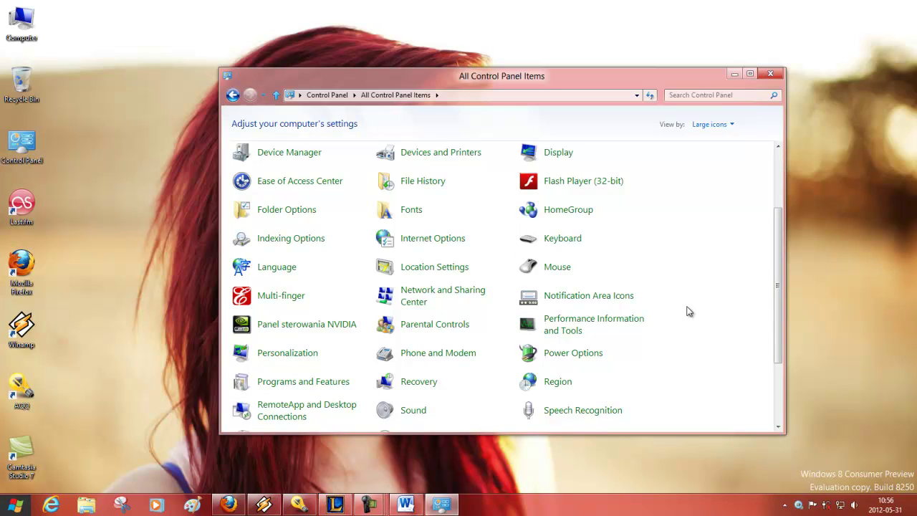
pyautogui.click(423, 241)
pyautogui.moveTo(206, 103); pyautogui.dragTo(348, 100)
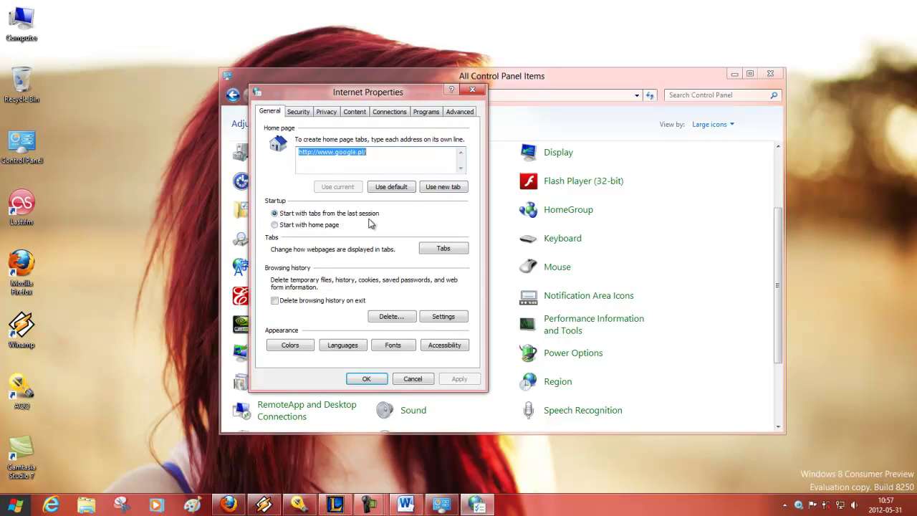
pyautogui.click(50, 506)
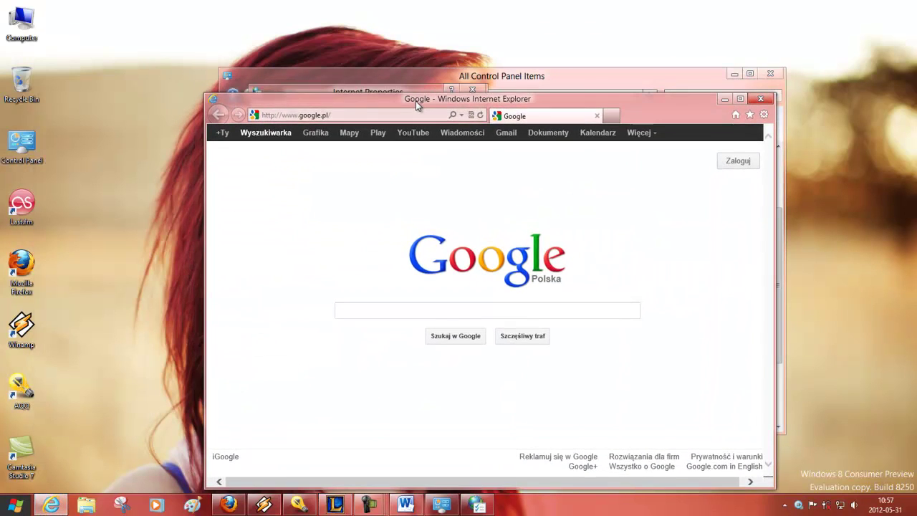
pyautogui.click(760, 99)
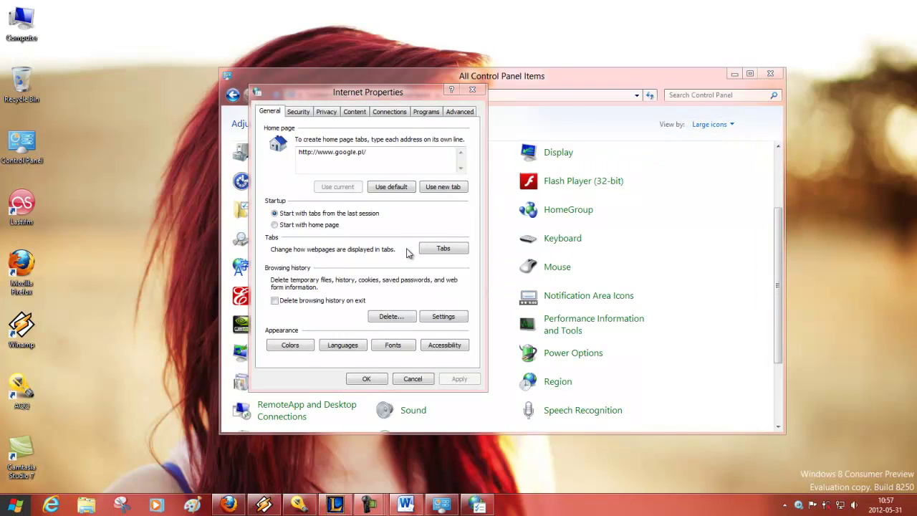
# Review the Advanced, Programs, Connections, Content, Privacy, Security and General settings in Internet Properties, then close the dialog.
pyautogui.moveTo(343, 93); pyautogui.dragTo(450, 104)
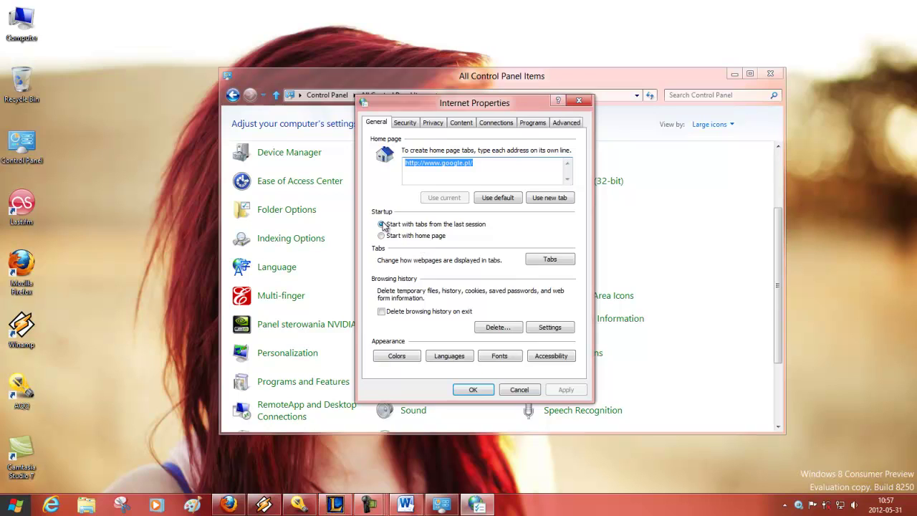
pyautogui.click(565, 125)
pyautogui.click(543, 127)
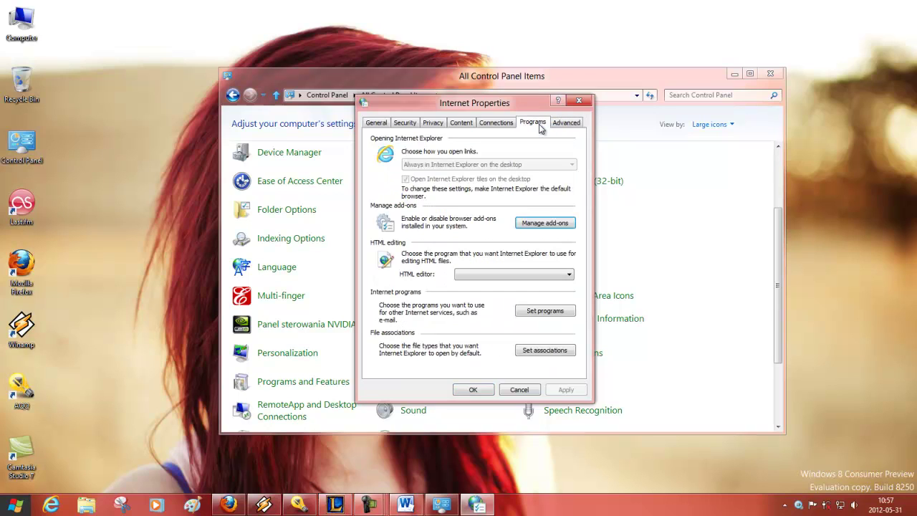
pyautogui.click(508, 127)
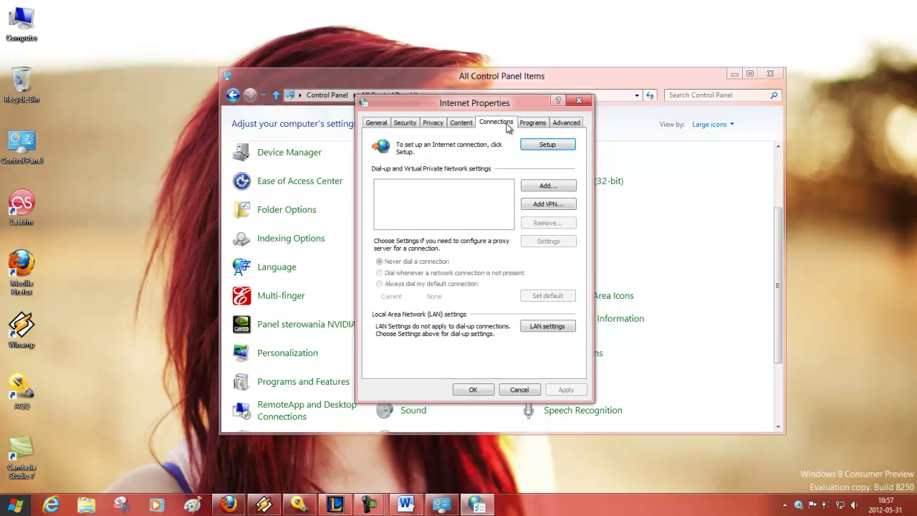
pyautogui.click(471, 124)
pyautogui.click(441, 125)
pyautogui.click(410, 126)
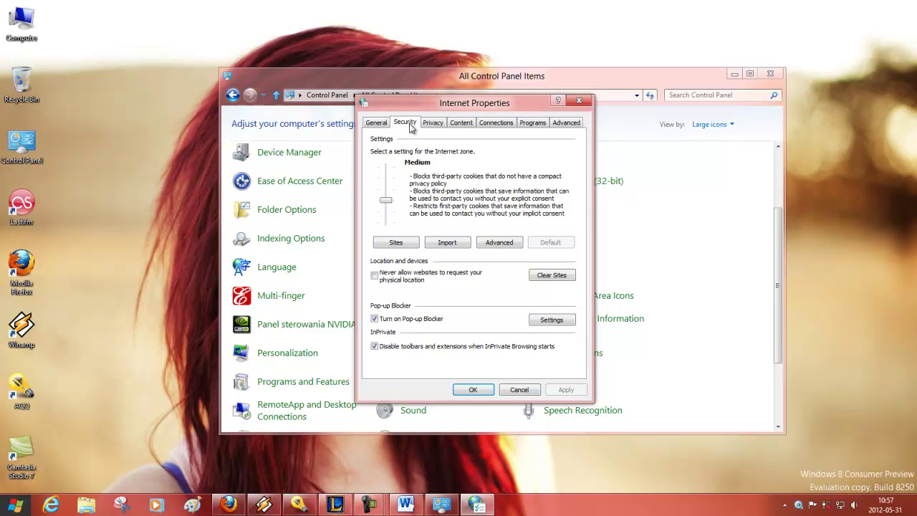
pyautogui.click(385, 125)
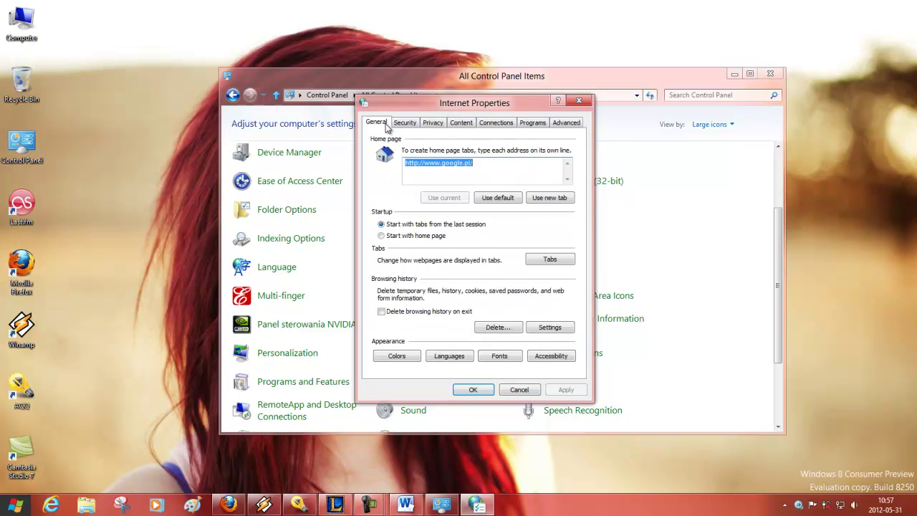
pyautogui.click(579, 101)
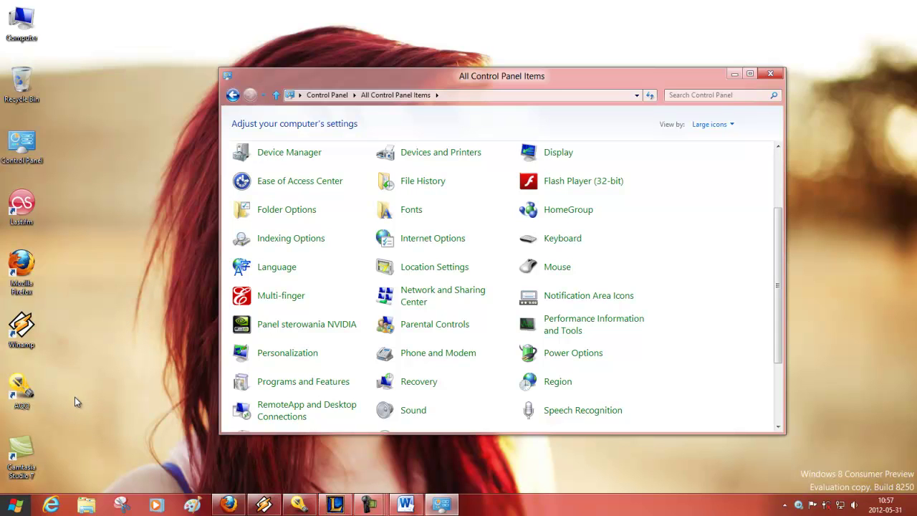
# Switch to Firefox, view its window with a new blank tab, and return to the Control Panel.
pyautogui.click(228, 505)
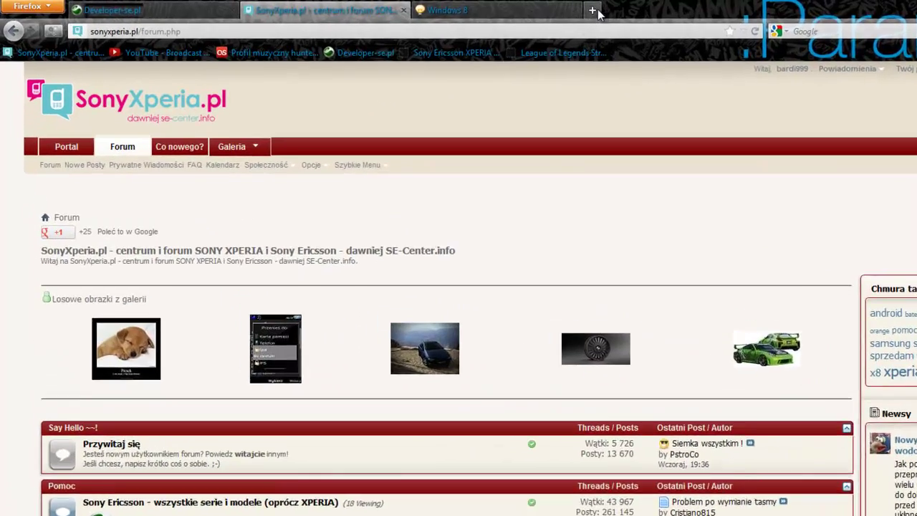
pyautogui.click(86, 8)
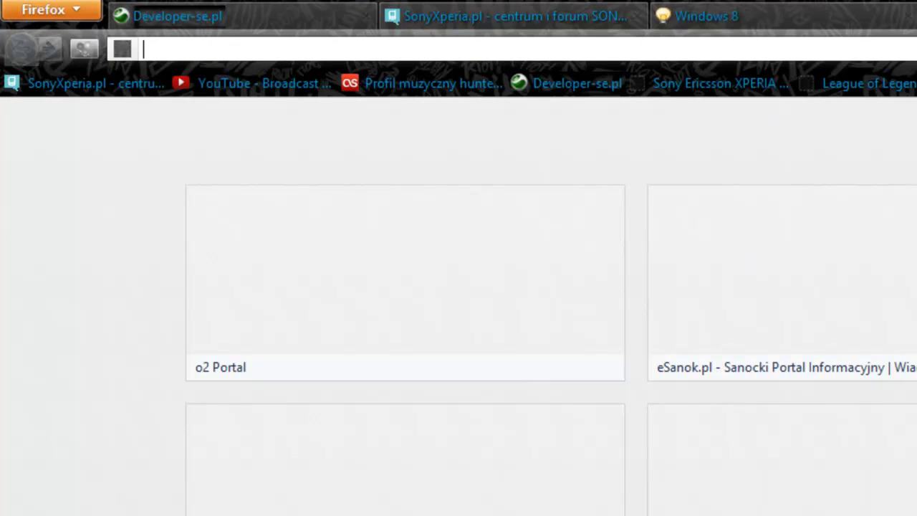
pyautogui.hotkey('ctrl', 'Tab')
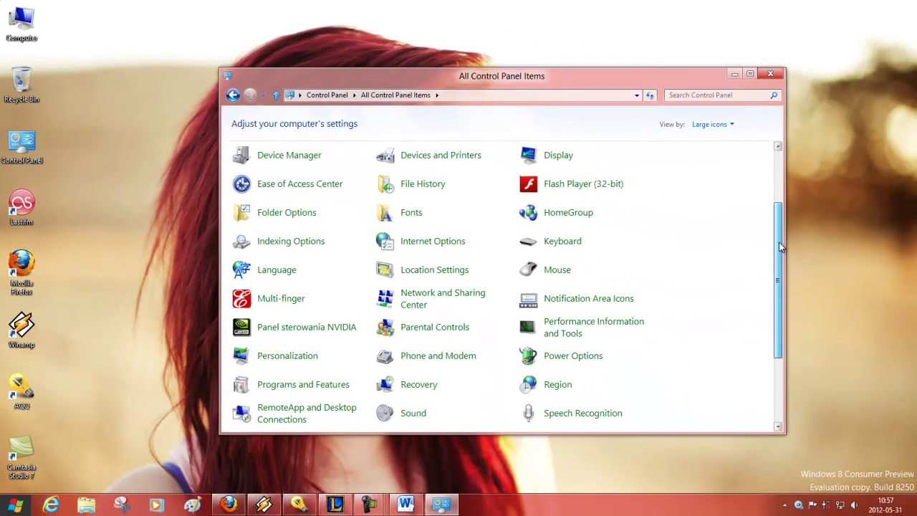
# Open the Computer window to view the drives, close it, and reposition the Control Panel window on the desktop.
pyautogui.scroll(1, 780, 242)
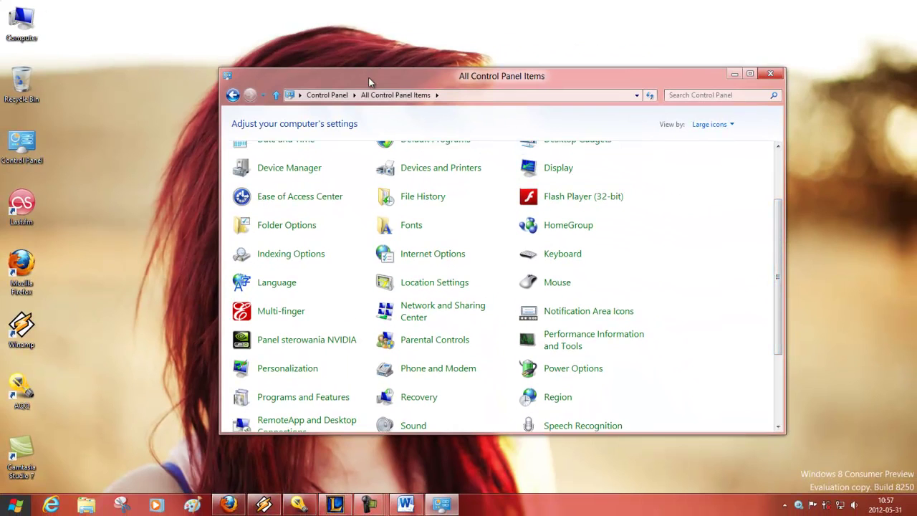
pyautogui.moveTo(369, 82); pyautogui.dragTo(399, 90)
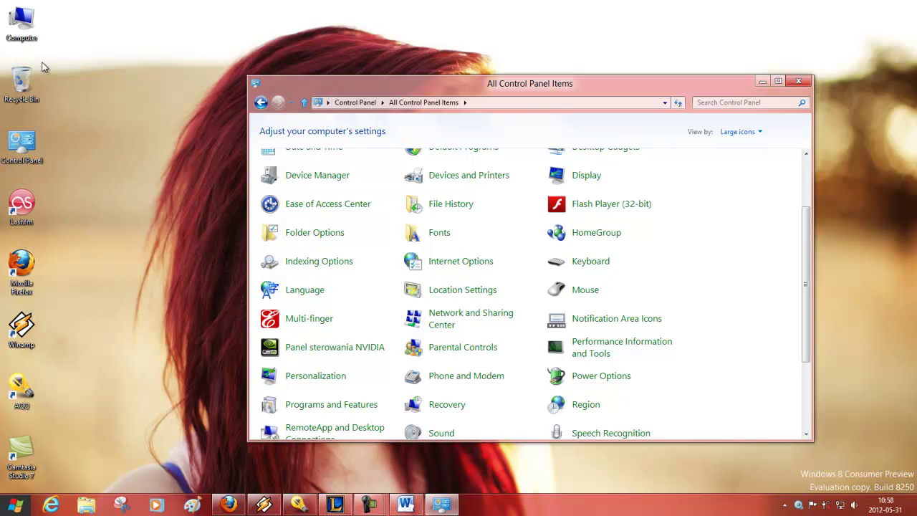
pyautogui.doubleClick(32, 23)
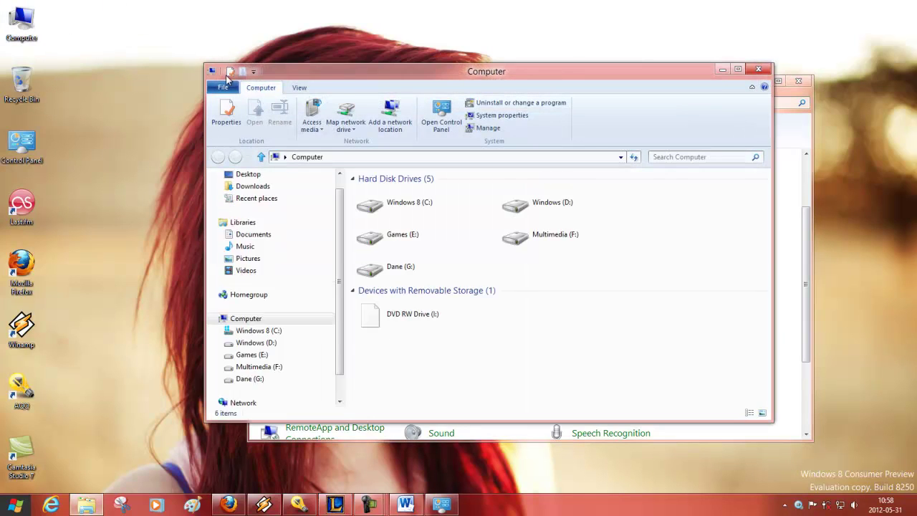
pyautogui.moveTo(335, 72); pyautogui.dragTo(285, 85)
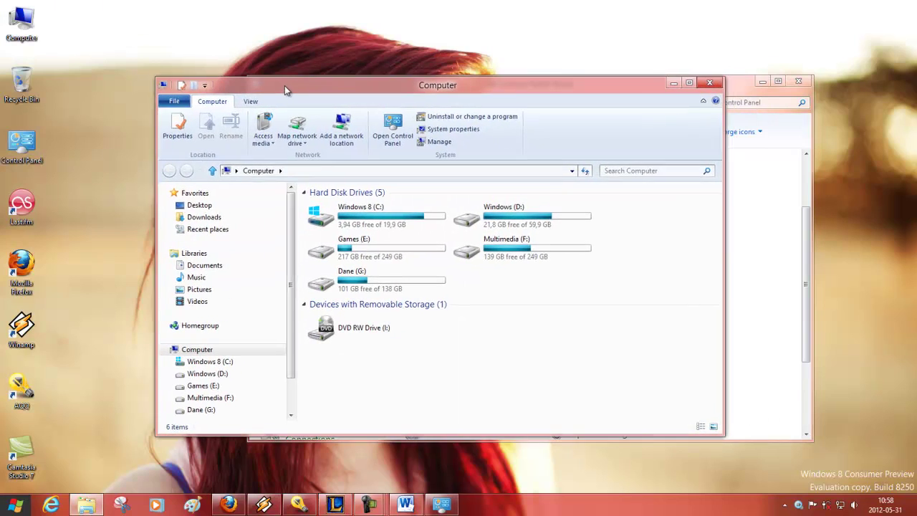
pyautogui.click(708, 83)
pyautogui.moveTo(531, 88); pyautogui.dragTo(422, 93)
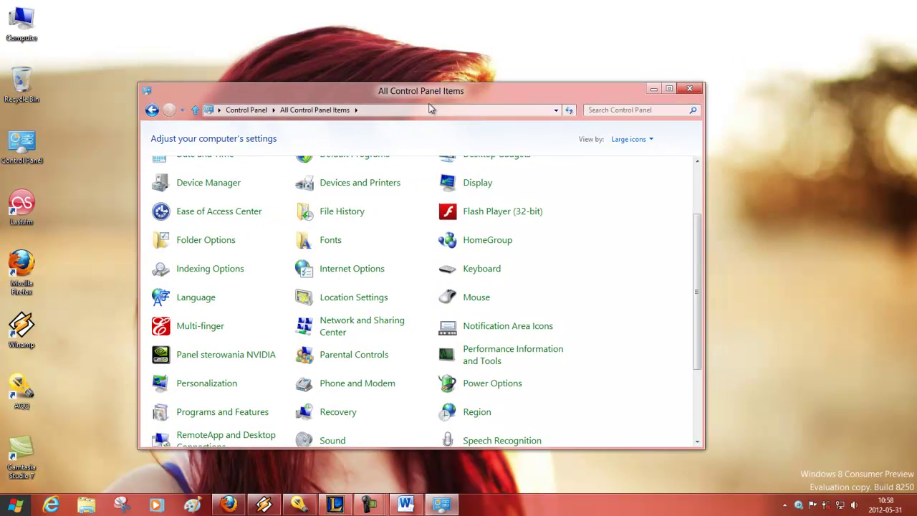
pyautogui.click(888, 509)
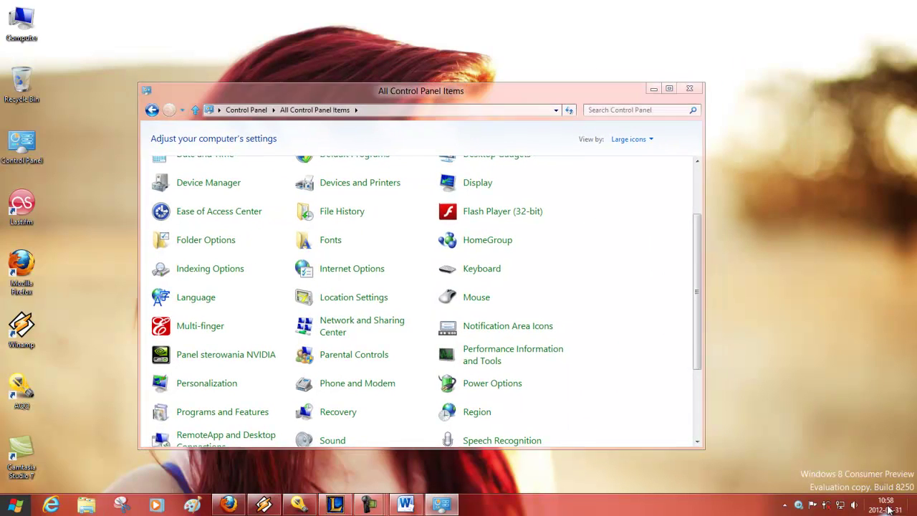
pyautogui.click(889, 510)
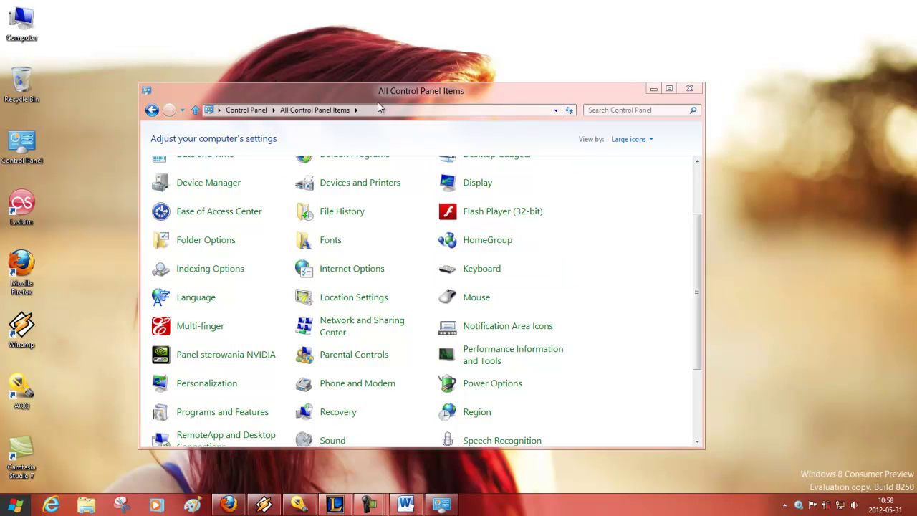
pyautogui.moveTo(361, 90); pyautogui.dragTo(471, 84)
# Open File History to view its backup settings and return to All Control Panel Items.
pyautogui.scroll(3, 519, 280)
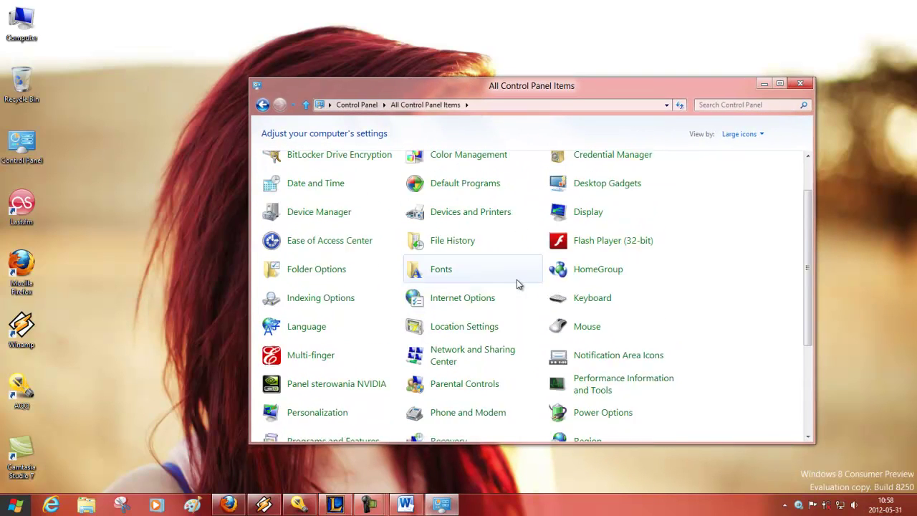
pyautogui.click(464, 281)
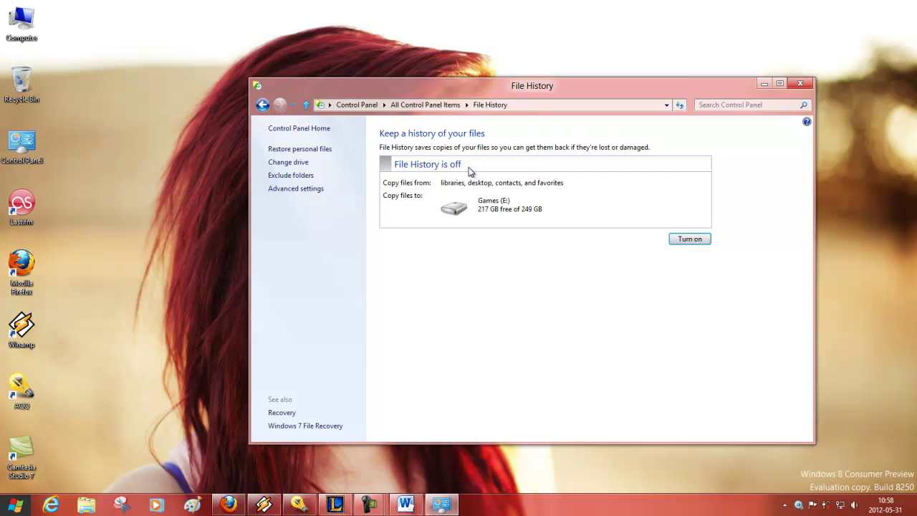
pyautogui.click(414, 107)
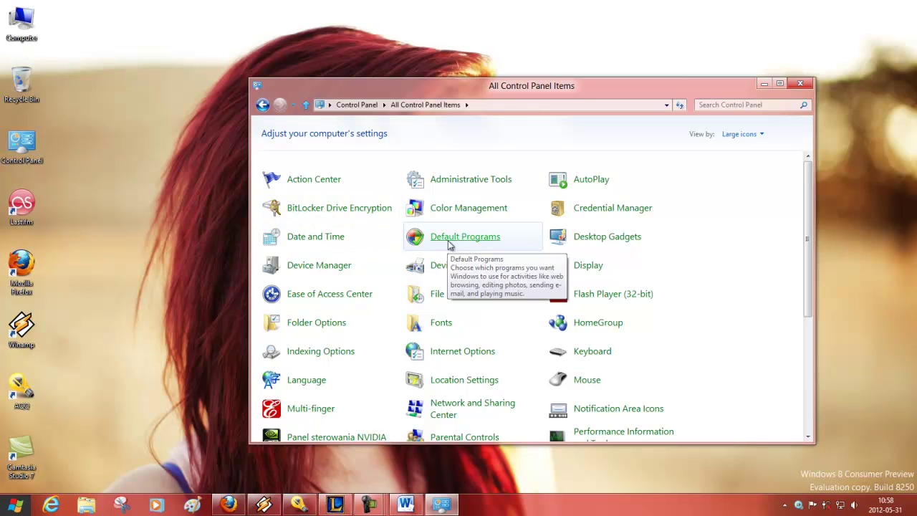
# Open Network and Sharing Center, check the Wired Ethernet Connection status, and return to All Control Panel Items.
pyautogui.click(444, 414)
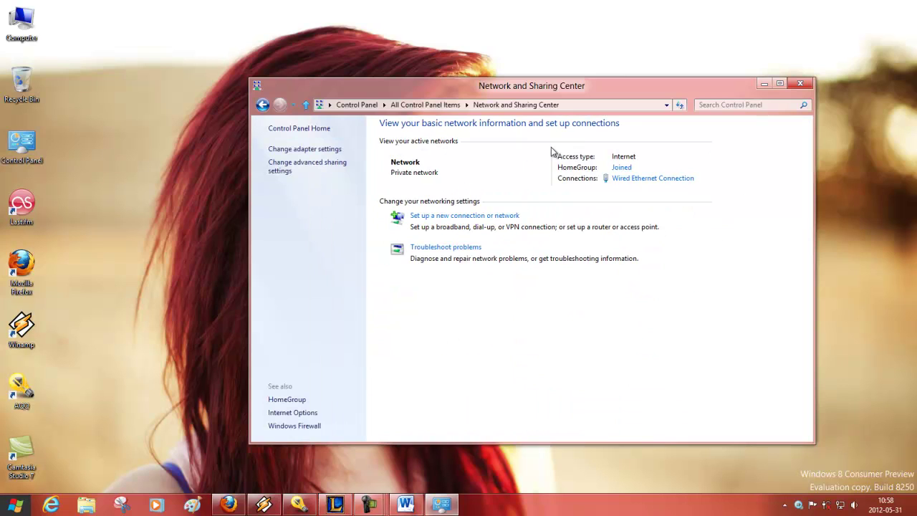
pyautogui.moveTo(453, 88); pyautogui.dragTo(389, 64)
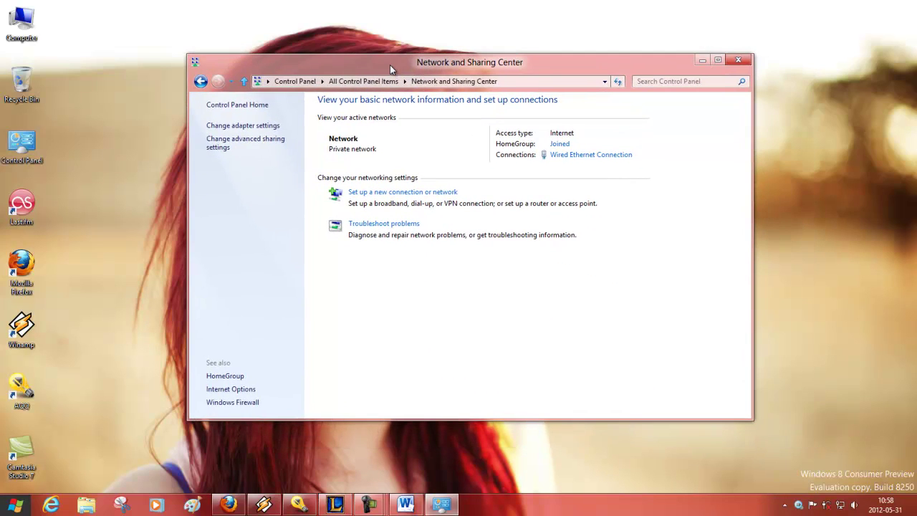
pyautogui.click(573, 156)
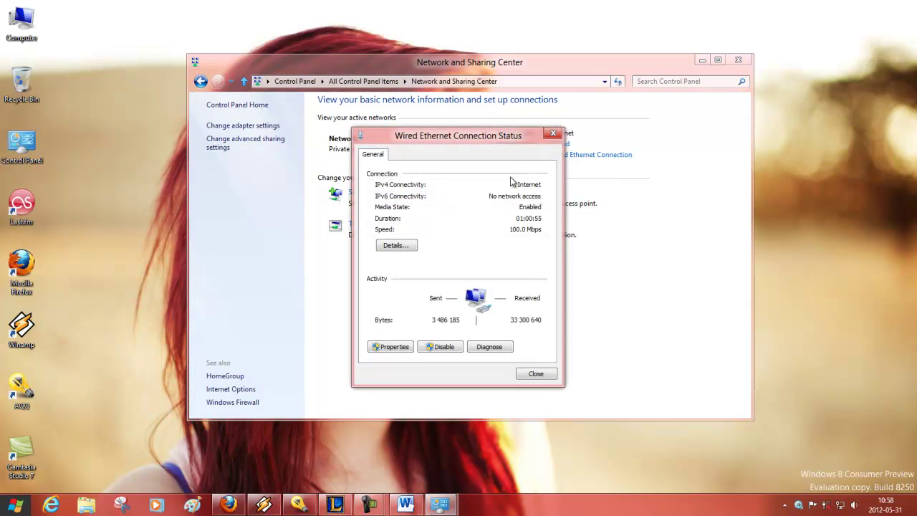
pyautogui.click(554, 132)
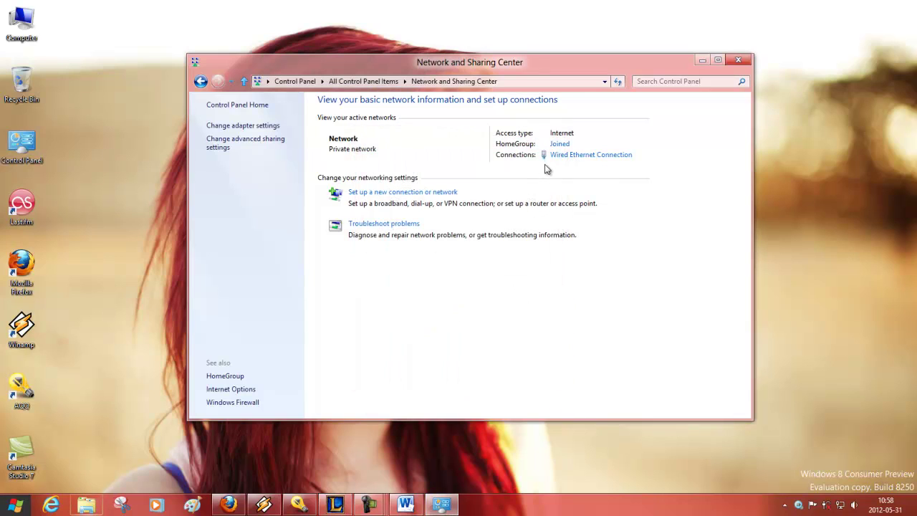
pyautogui.click(359, 82)
# Open Programs and Features, bring up the list for turning Windows features on or off, and move that dialog aside.
pyautogui.scroll(-3, 647, 275)
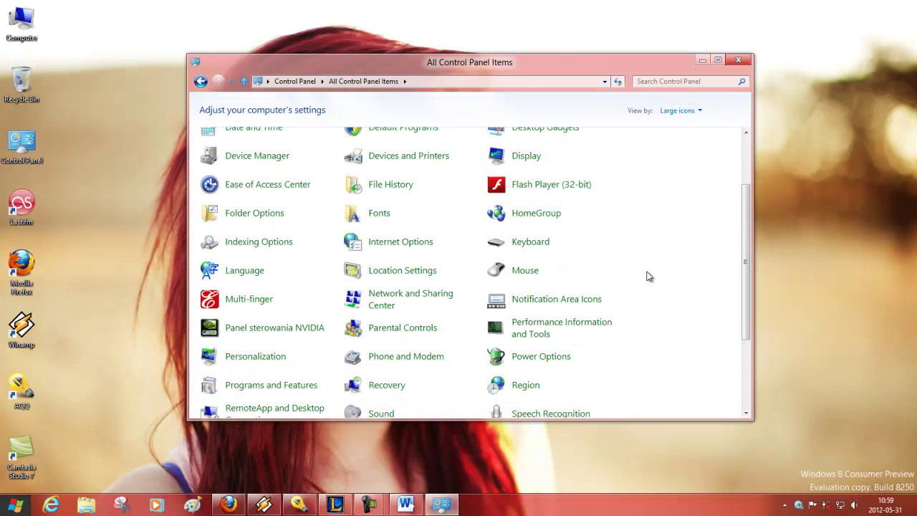
pyautogui.scroll(-2, 647, 274)
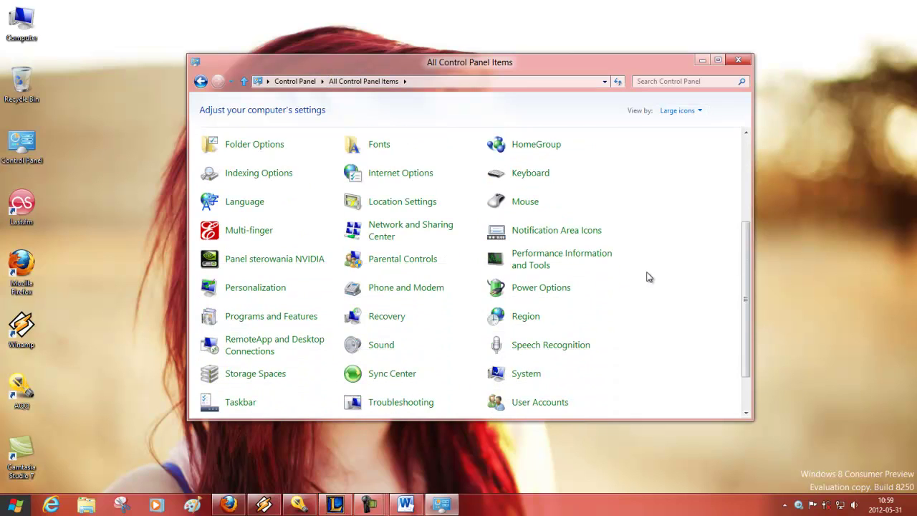
pyautogui.click(302, 323)
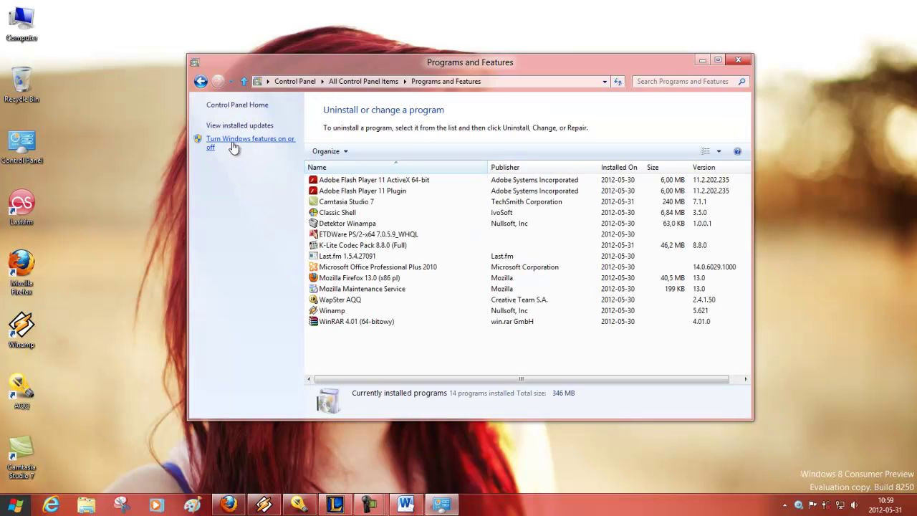
pyautogui.click(235, 148)
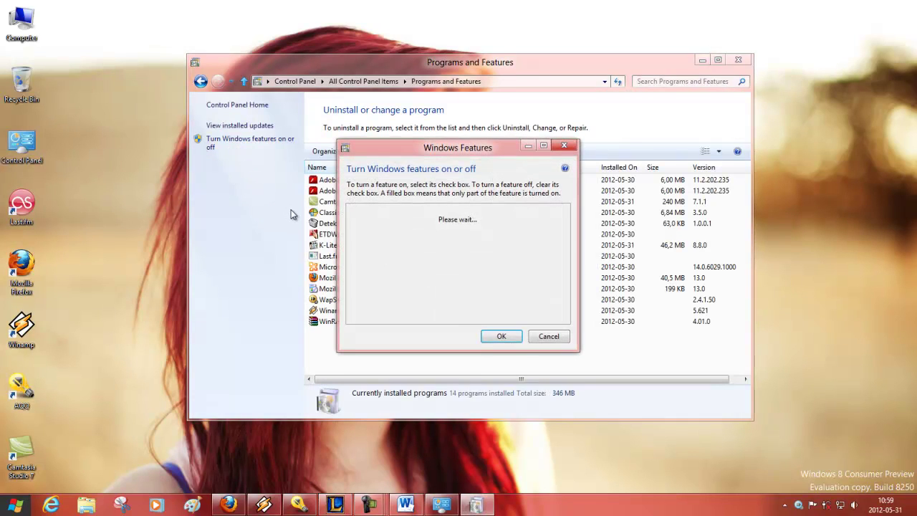
pyautogui.moveTo(387, 151); pyautogui.dragTo(455, 235)
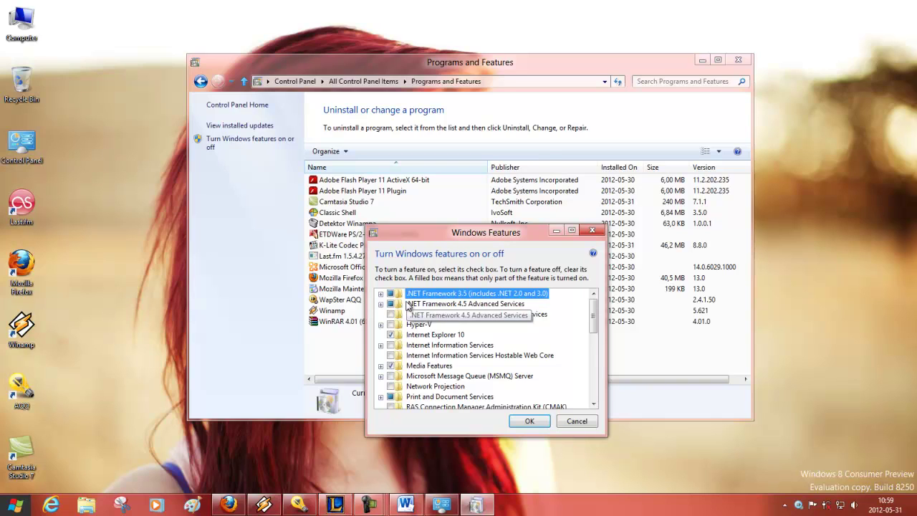
pyautogui.moveTo(429, 237); pyautogui.dragTo(515, 217)
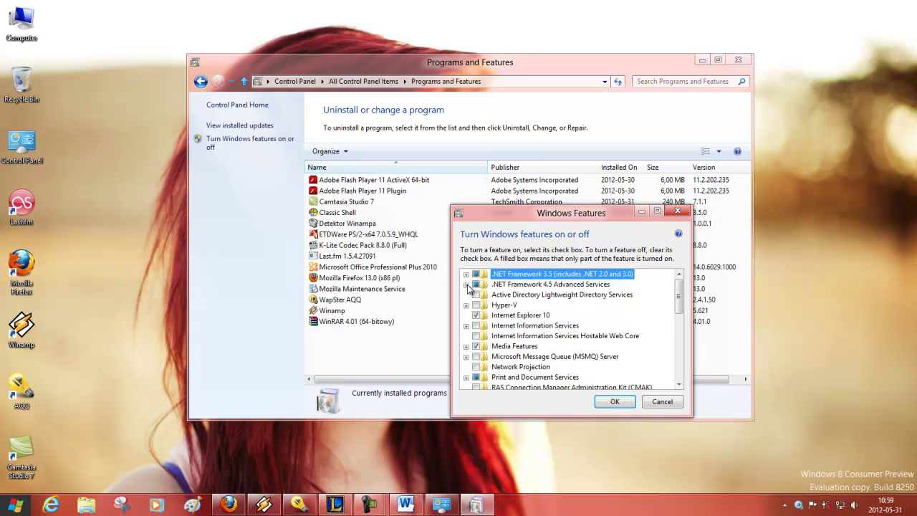
# Inspect the components under .NET Framework 4.5 Advanced Services and Media Features, then close the Windows Features dialog.
pyautogui.click(466, 284)
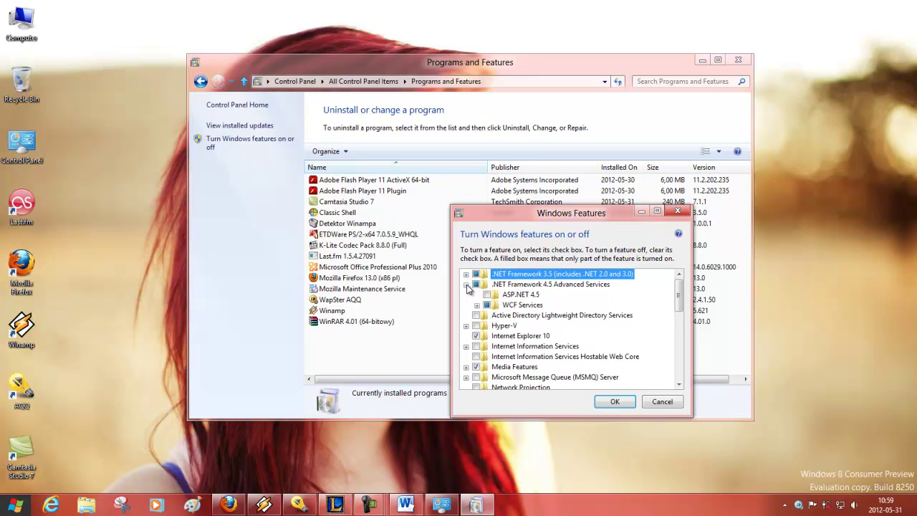
pyautogui.click(466, 285)
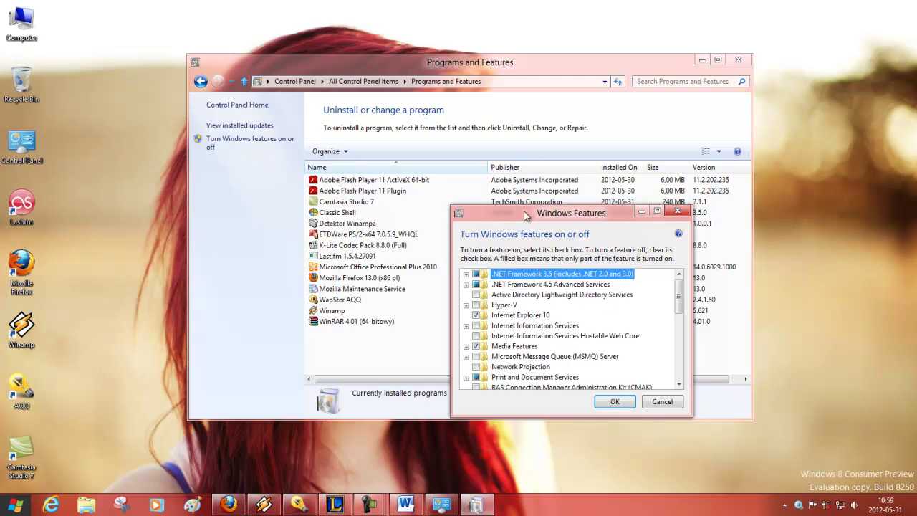
pyautogui.moveTo(523, 211); pyautogui.dragTo(451, 177)
pyautogui.moveTo(606, 252)
pyautogui.mouseDown()
pyautogui.moveTo(606, 266)
pyautogui.moveTo(606, 255)
pyautogui.mouseUp()
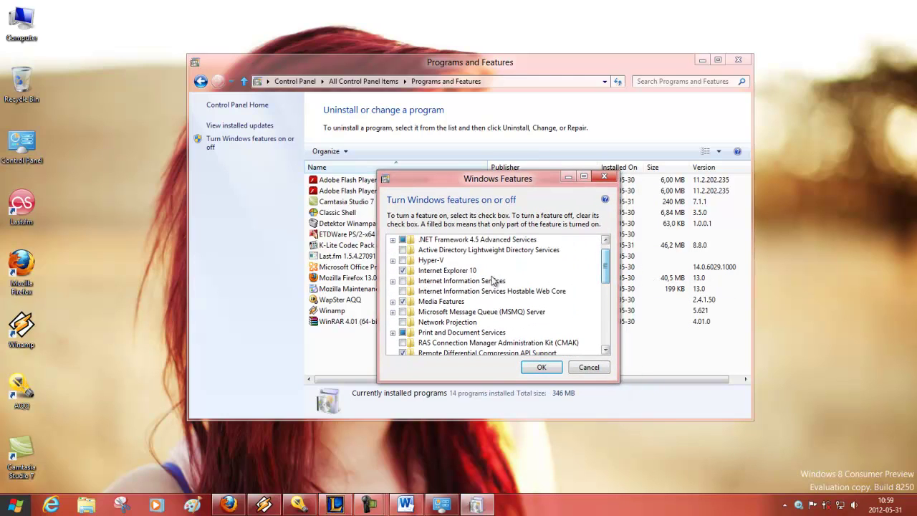
pyautogui.click(393, 301)
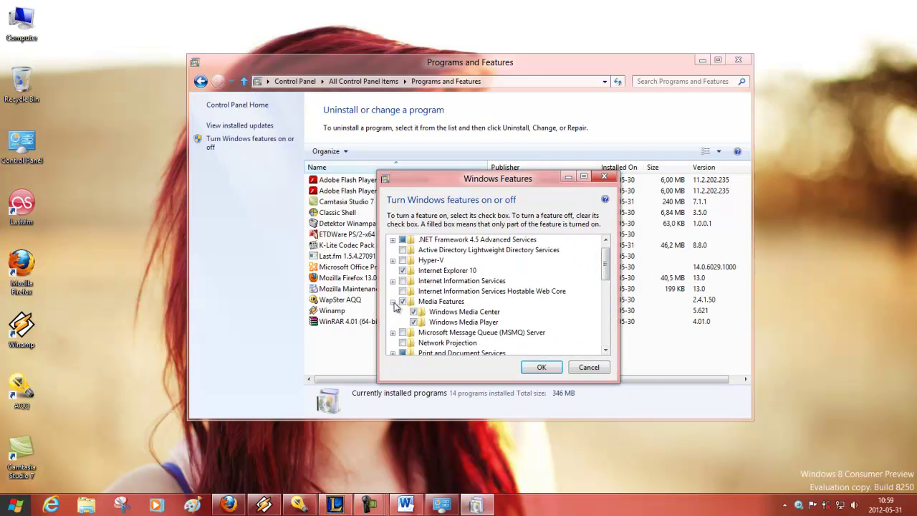
pyautogui.click(465, 323)
pyautogui.click(604, 177)
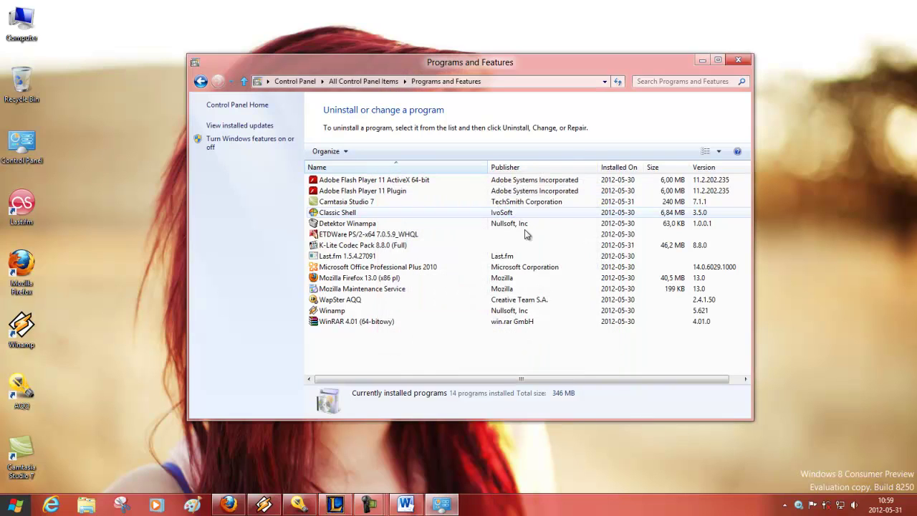
# Return to All Control Panel Items, look through the rest of the list, and close the Control Panel window.
pyautogui.click(363, 81)
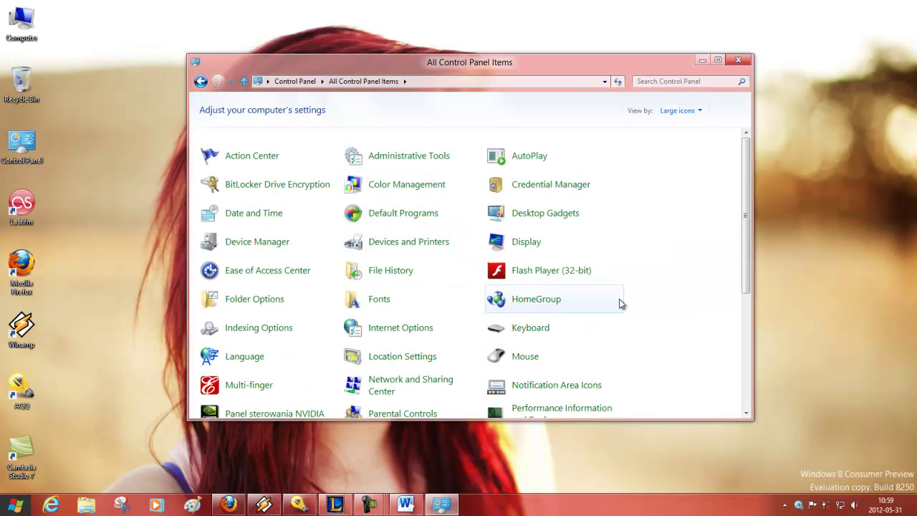
pyautogui.scroll(-4, 619, 299)
pyautogui.scroll(-2, 690, 272)
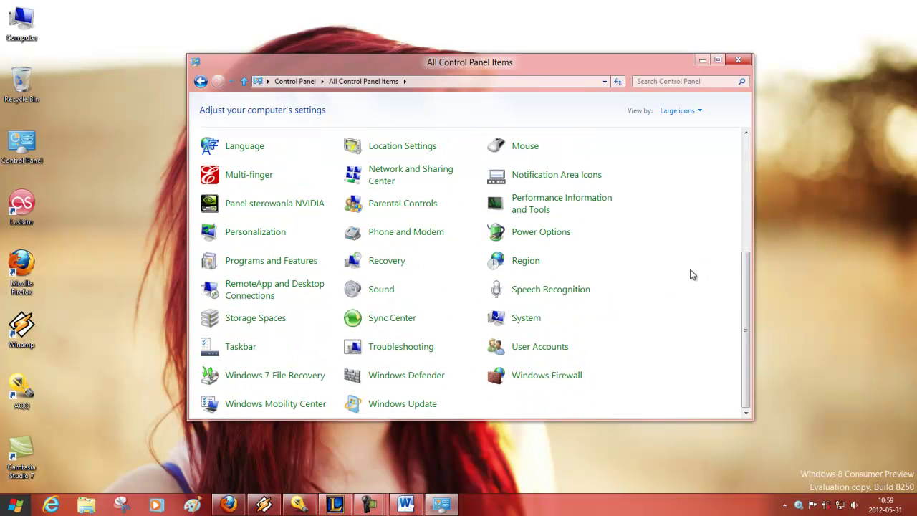
pyautogui.click(737, 60)
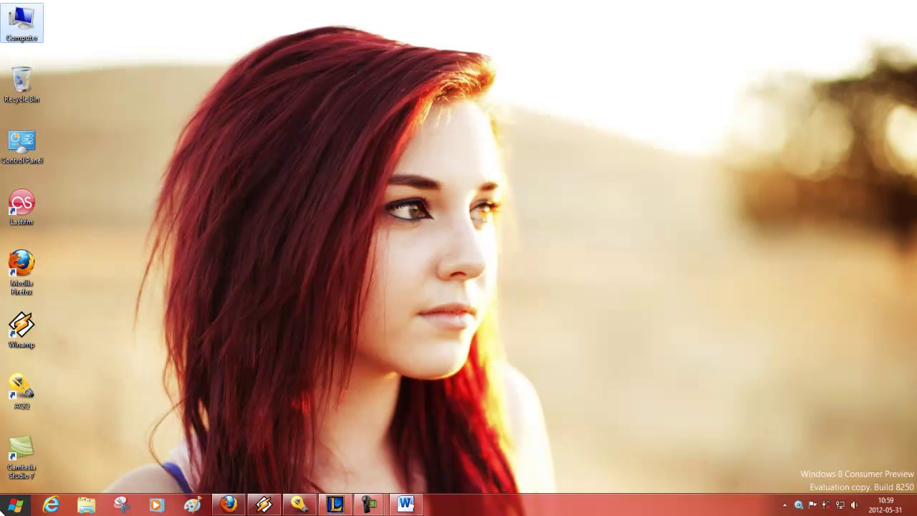
# Launch Windows Media Center from Windows Accessories and set it up with the Express option.
pyautogui.press('super')
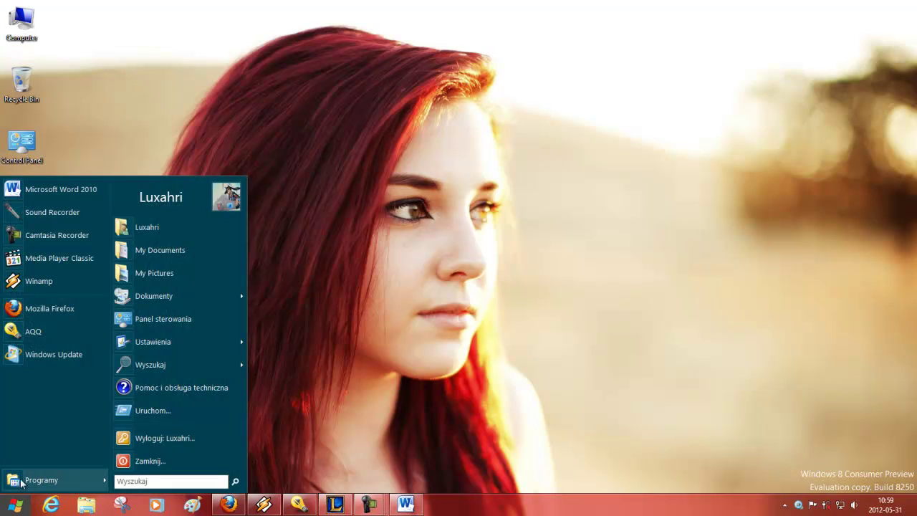
pyautogui.moveTo(43, 480)
pyautogui.moveTo(172, 364)
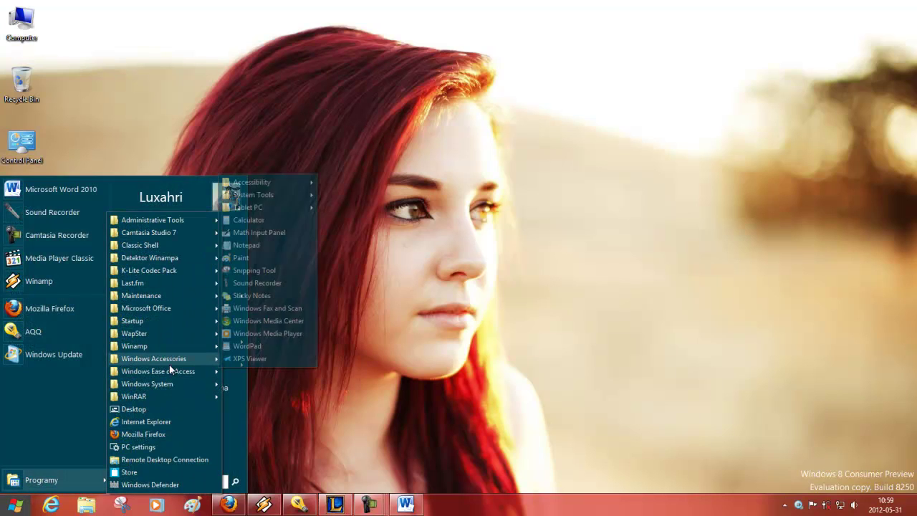
pyautogui.click(288, 321)
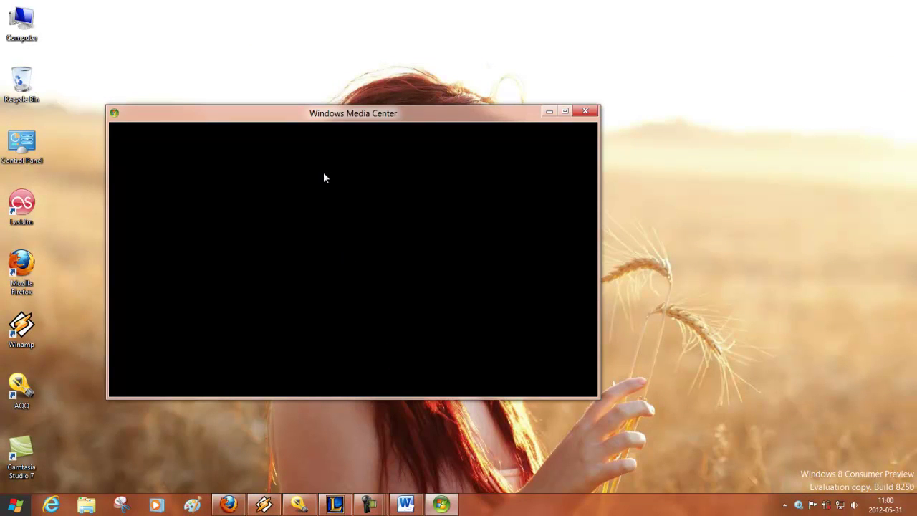
pyautogui.moveTo(296, 111); pyautogui.dragTo(370, 139)
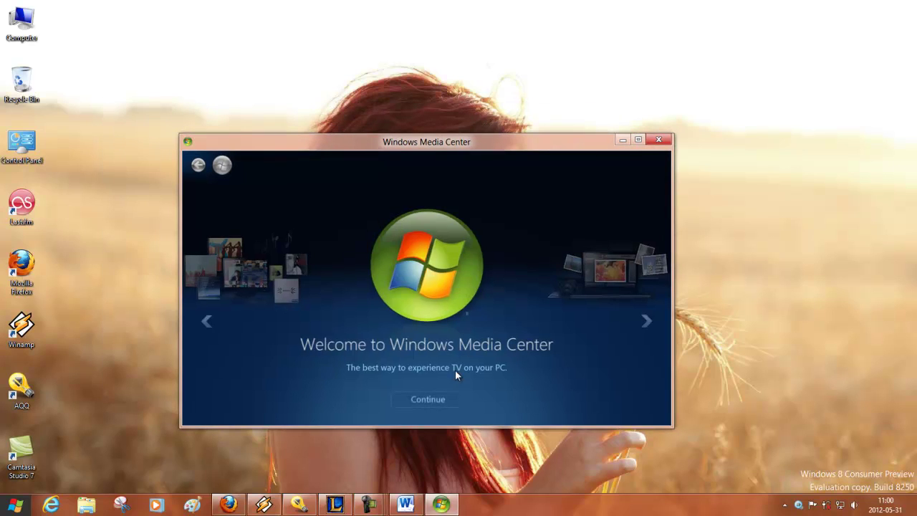
pyautogui.click(427, 401)
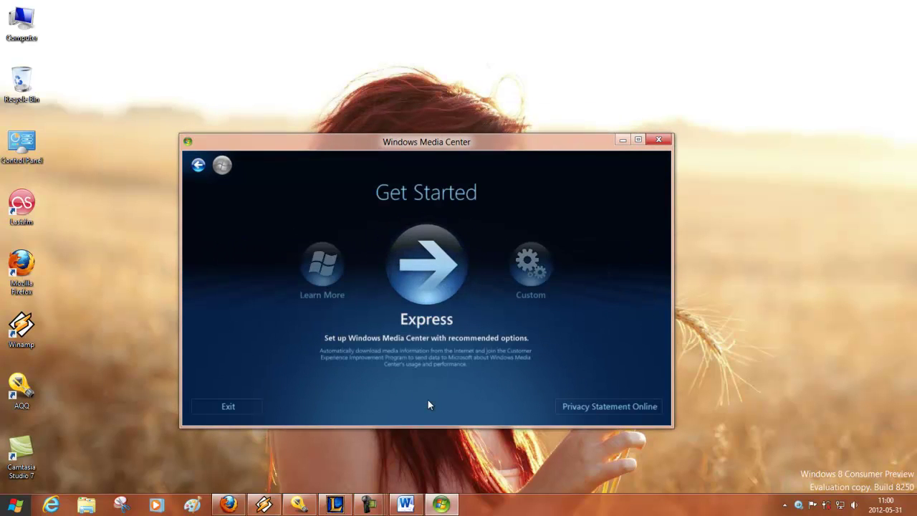
pyautogui.click(433, 277)
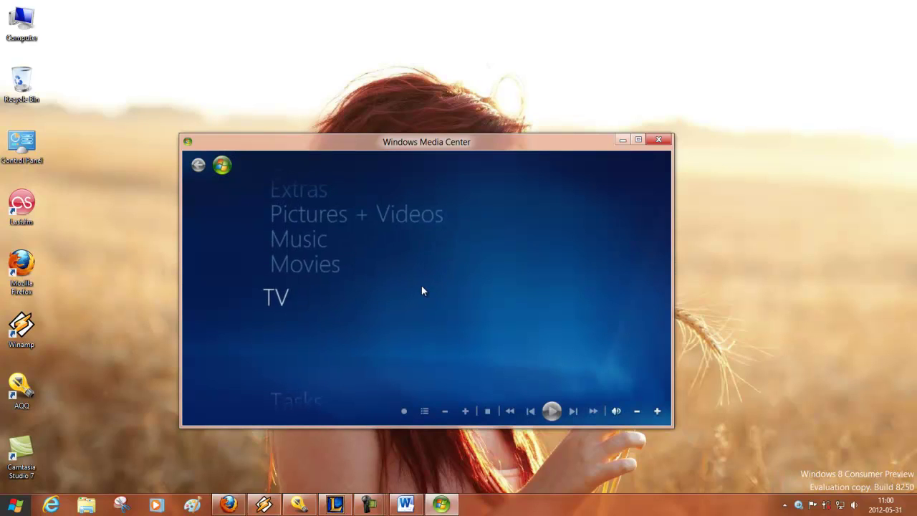
# Show Windows Media Center full screen, restore it to a movable and larger window, and close it.
pyautogui.click(640, 142)
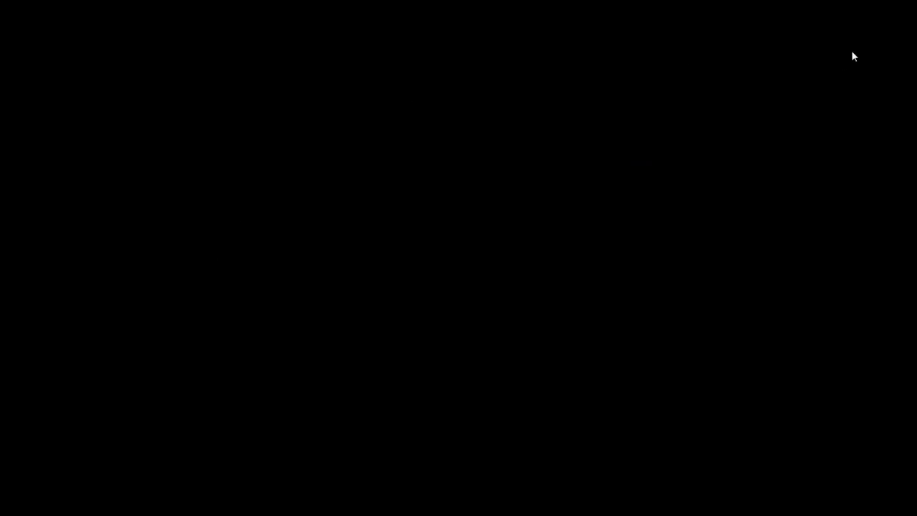
pyautogui.click(879, 24)
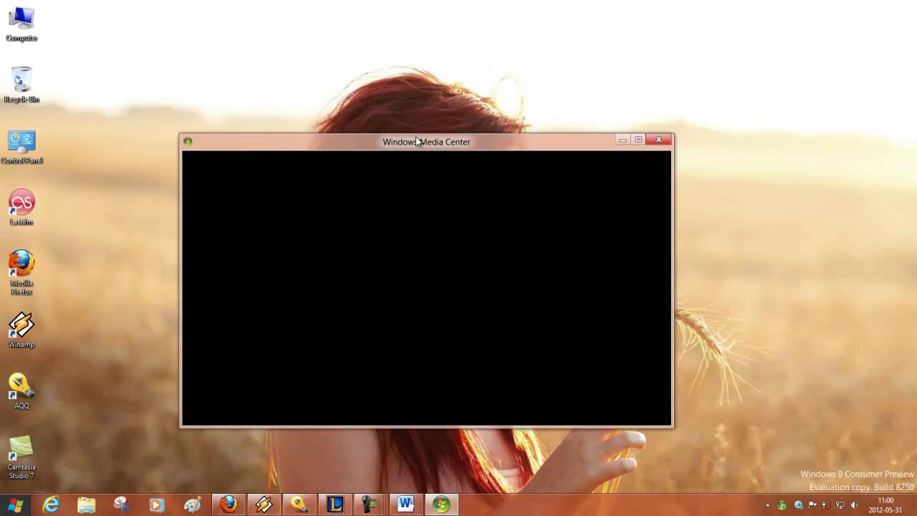
pyautogui.moveTo(418, 143); pyautogui.dragTo(362, 101)
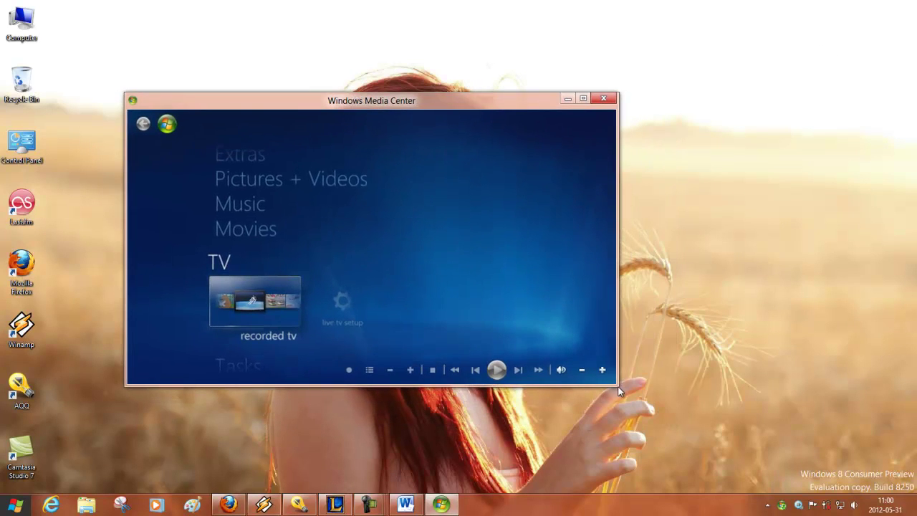
pyautogui.moveTo(619, 391); pyautogui.dragTo(731, 454)
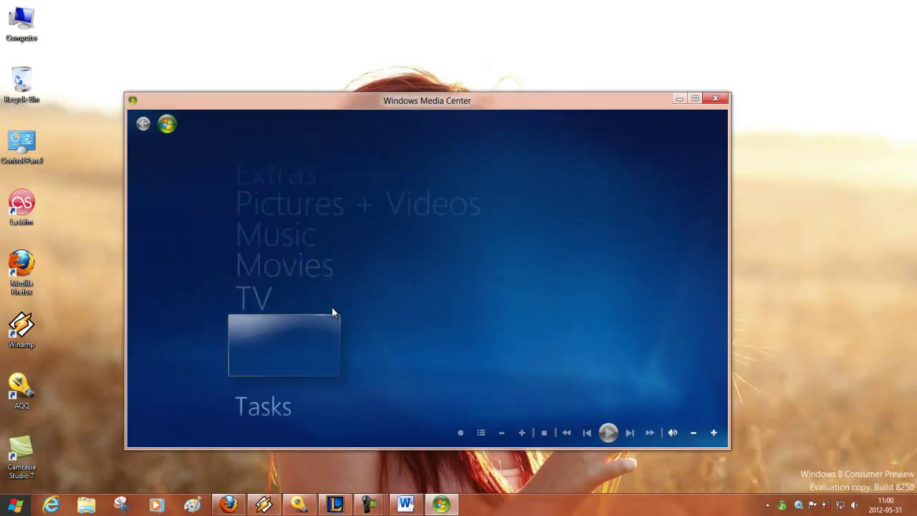
pyautogui.click(715, 99)
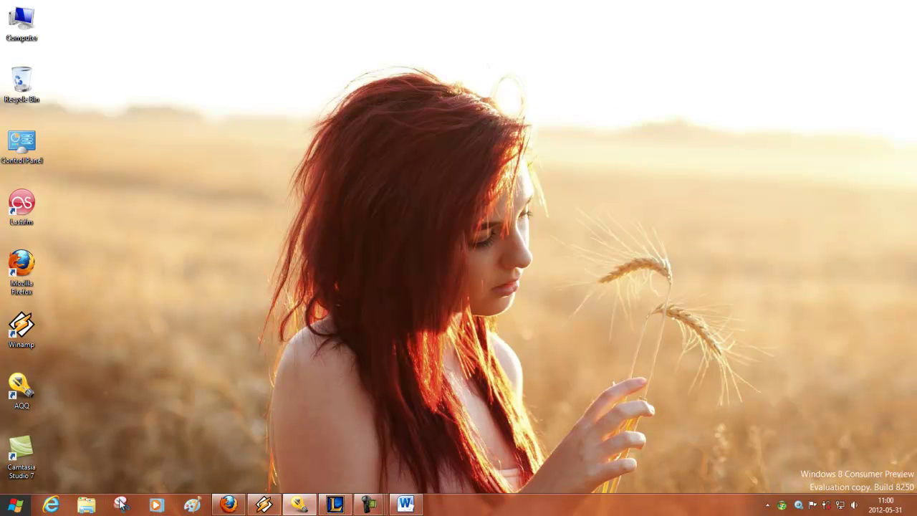
# Browse the Administrative Tools and Windows Accessories programs, open Notepad to look at its menus, and close it.
pyautogui.click(15, 505)
pyautogui.moveTo(47, 484)
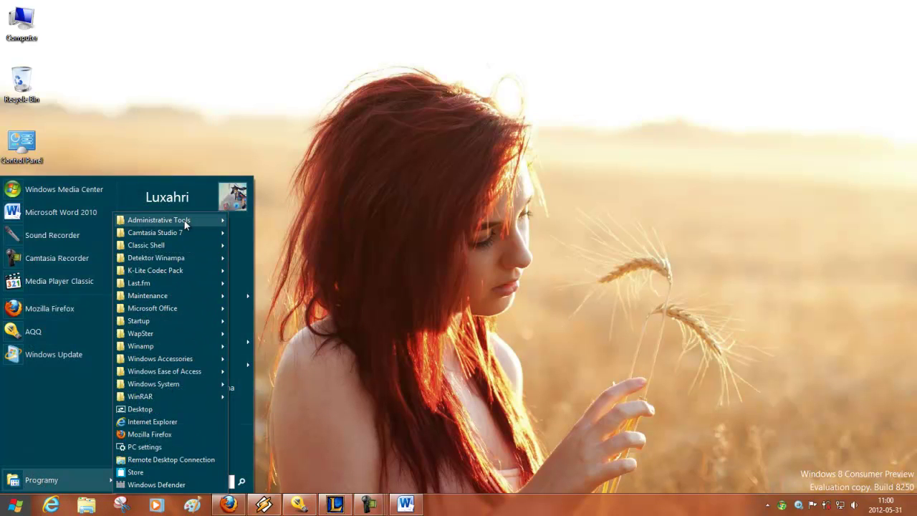
pyautogui.moveTo(184, 222)
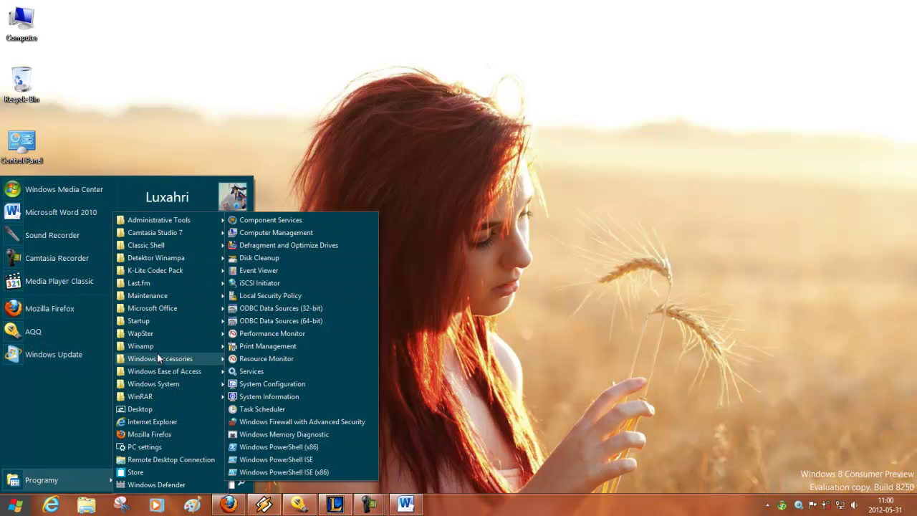
pyautogui.moveTo(158, 358)
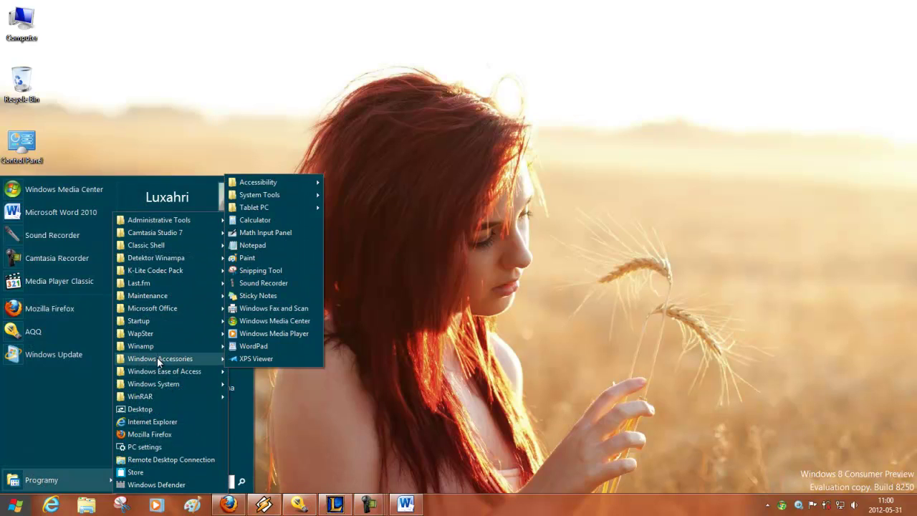
pyautogui.click(261, 245)
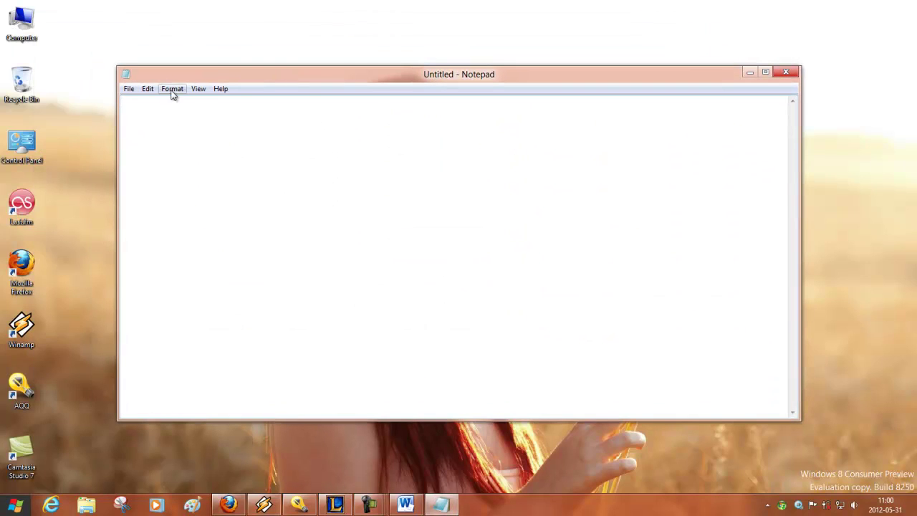
pyautogui.click(172, 89)
pyautogui.moveTo(221, 88)
pyautogui.click(785, 71)
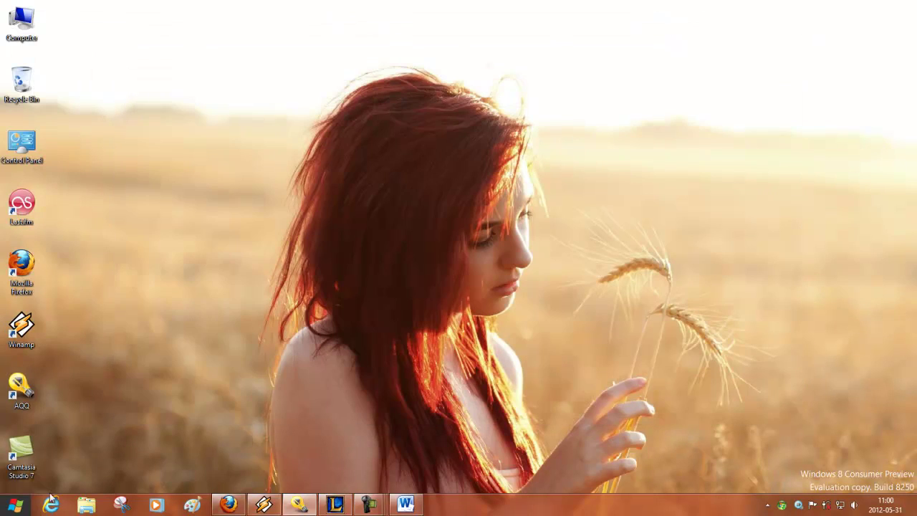
# Open Task Manager from the Windows System programs and reposition its window on the desktop.
pyautogui.click(15, 505)
pyautogui.moveTo(41, 484)
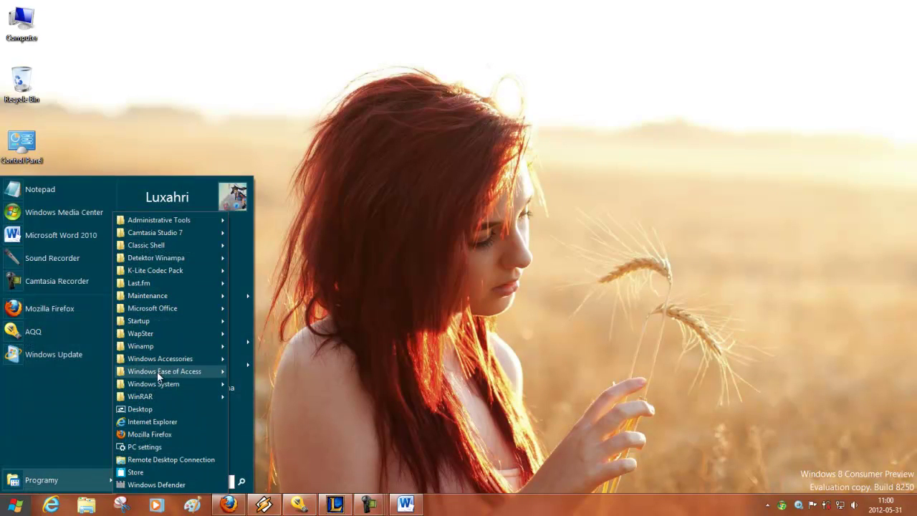
pyautogui.moveTo(155, 390)
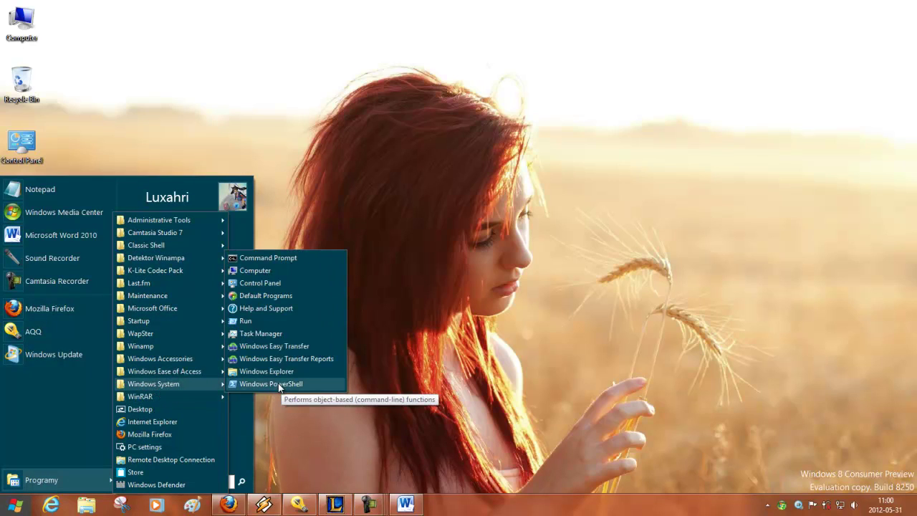
pyautogui.click(260, 333)
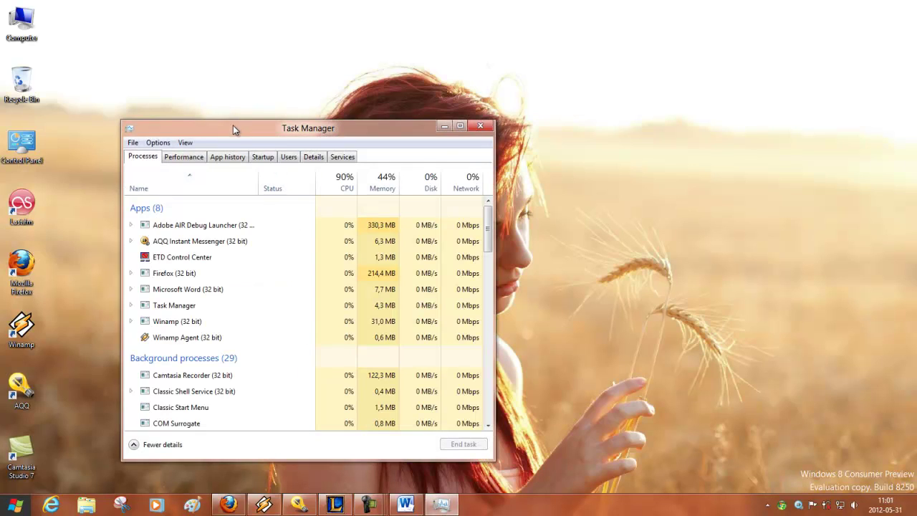
pyautogui.moveTo(234, 127); pyautogui.dragTo(432, 144)
# Switch Task Manager to the view with fewer details and back to more details, then reposition its window.
pyautogui.click(305, 418)
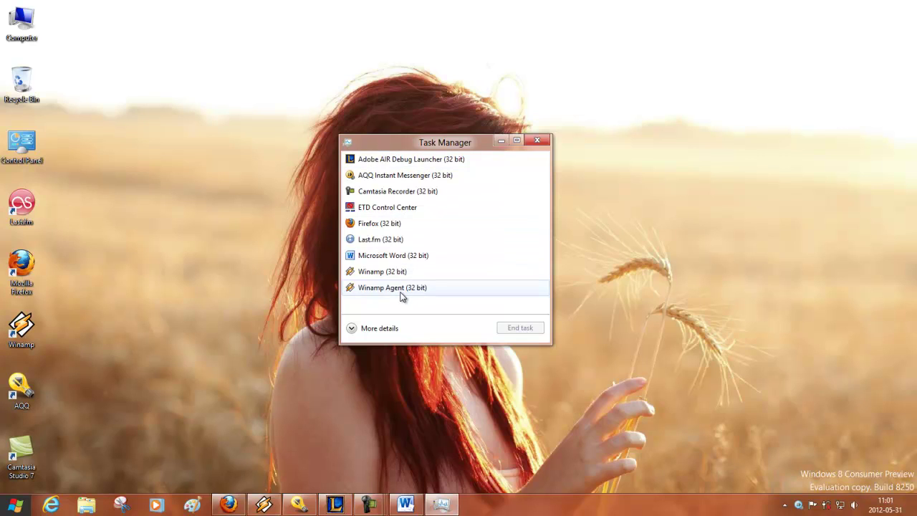
pyautogui.click(379, 328)
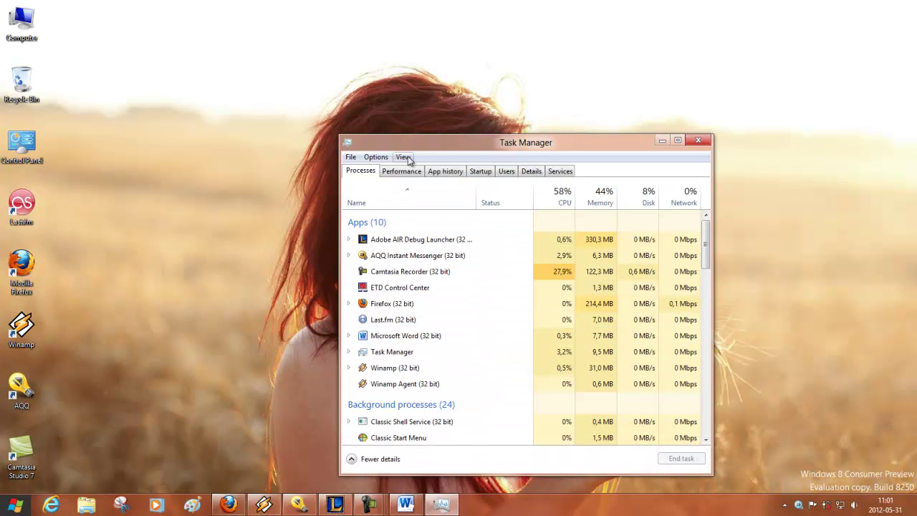
pyautogui.moveTo(397, 150); pyautogui.dragTo(311, 117)
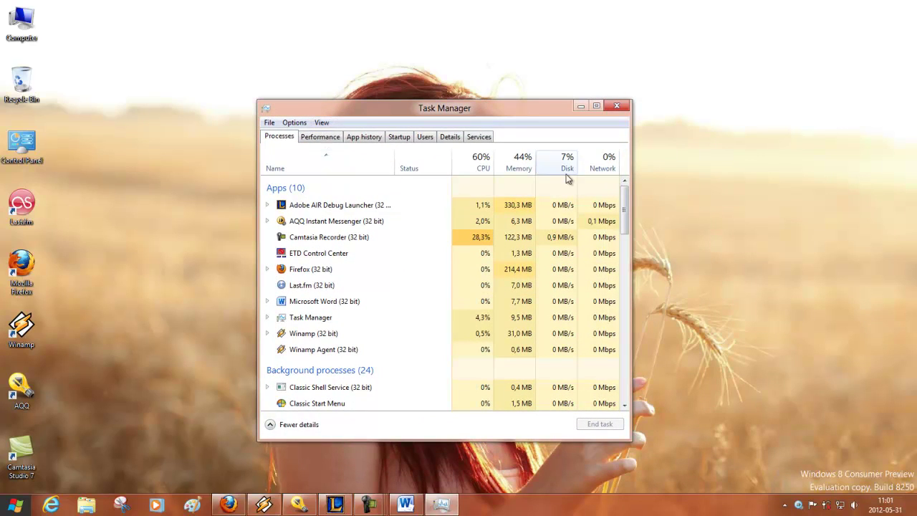
# View the Task Manager performance graphs for CPU, Memory, Disk 0 and Ethernet.
pyautogui.click(322, 137)
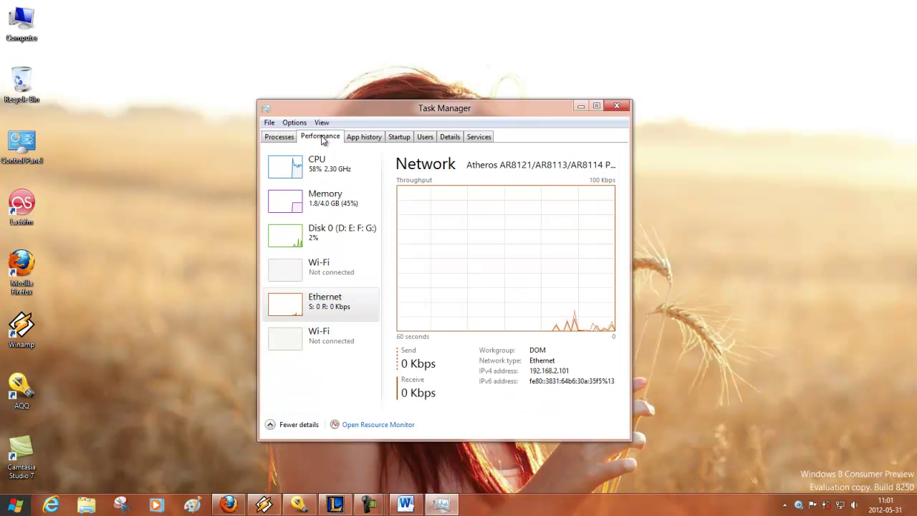
pyautogui.click(307, 167)
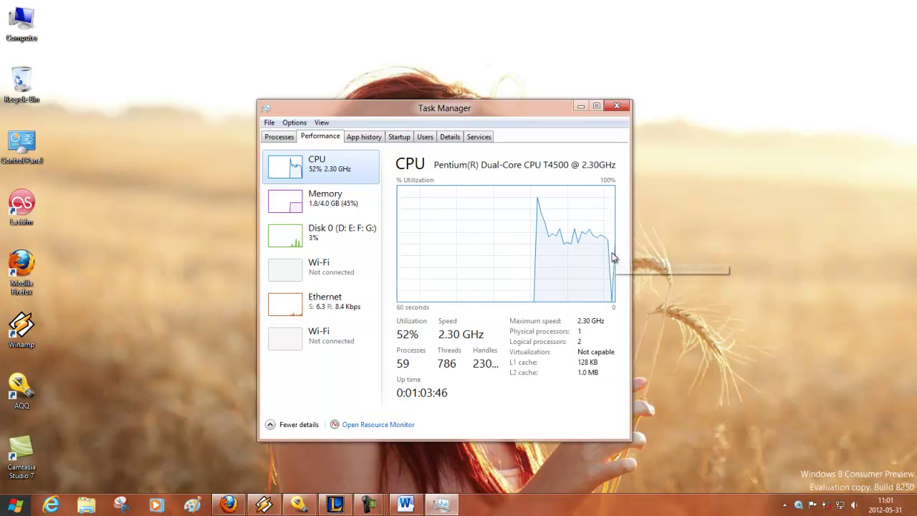
pyautogui.click(293, 207)
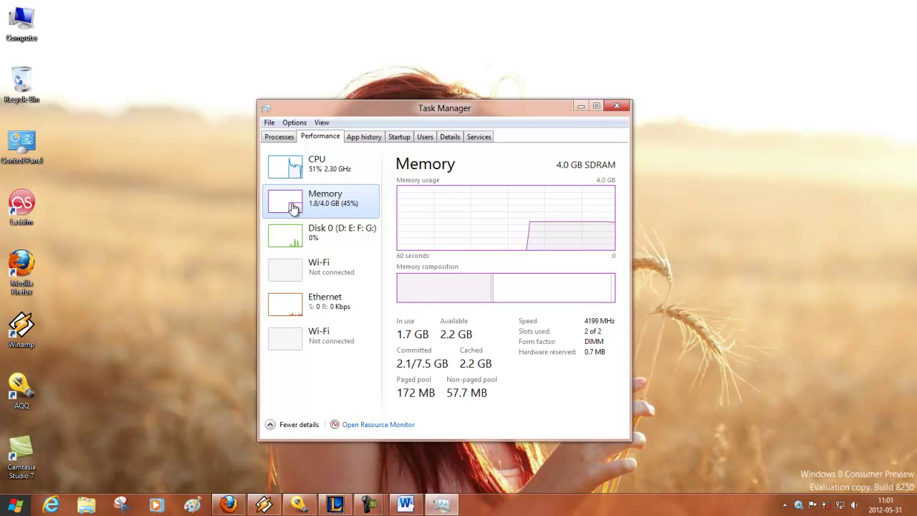
pyautogui.click(304, 248)
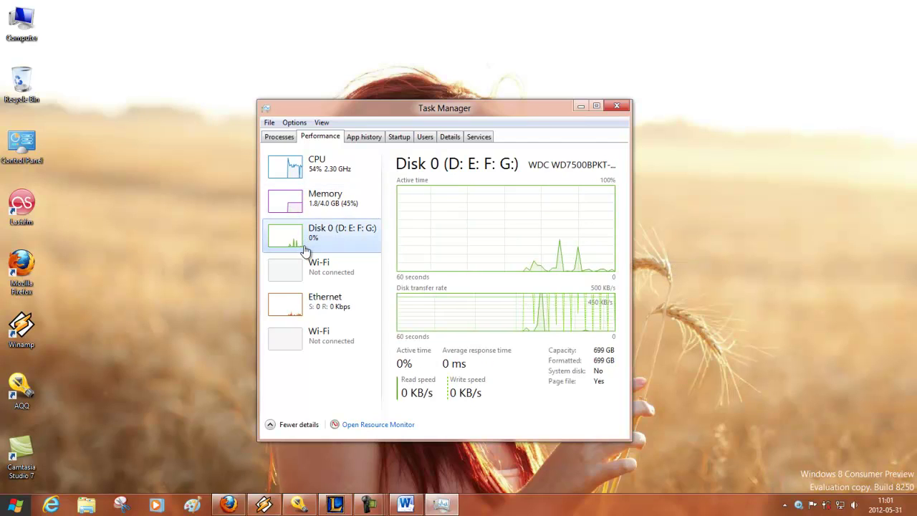
pyautogui.click(339, 307)
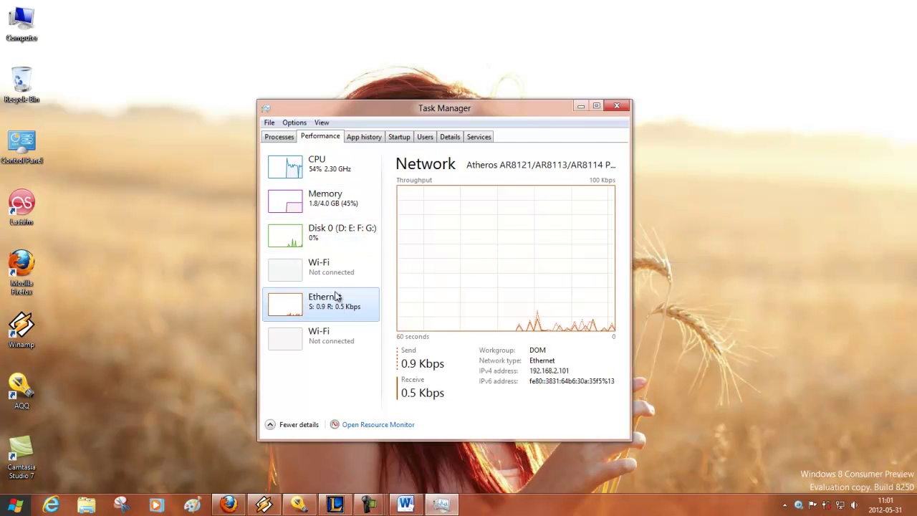
# View the CPU performance, app history and startup programs in Task Manager, and reposition its window on the desktop.
pyautogui.click(375, 180)
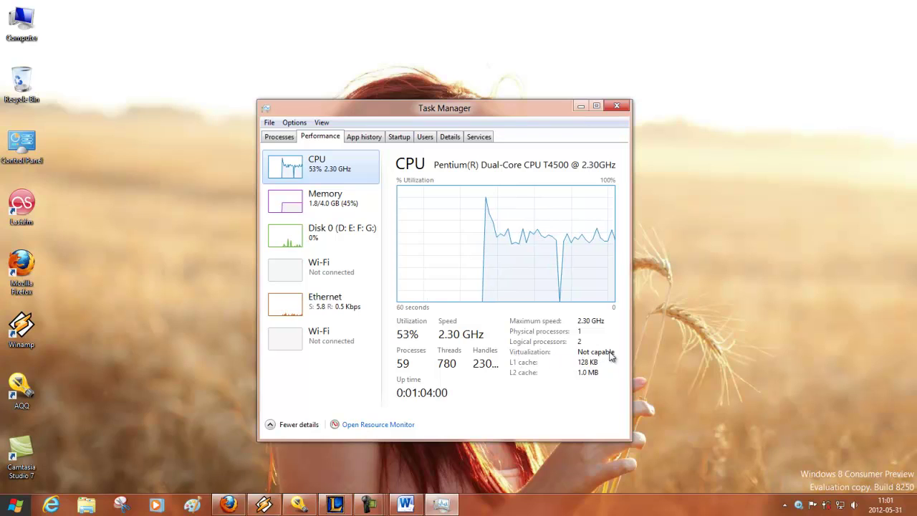
pyautogui.click(361, 141)
pyautogui.click(402, 141)
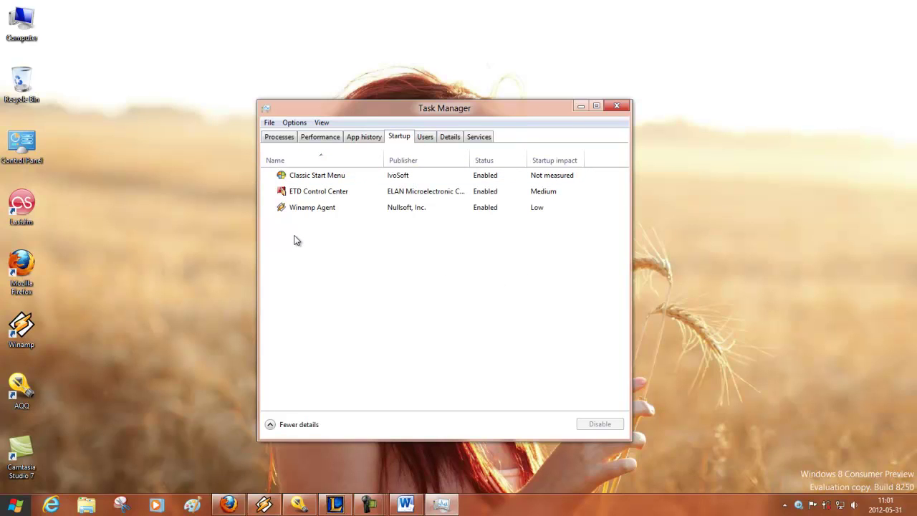
pyautogui.moveTo(396, 105); pyautogui.dragTo(472, 100)
# Open System Configuration from the Administrative Tools programs, show its Startup section and move its window below the Task Manager startup list.
pyautogui.click(4, 500)
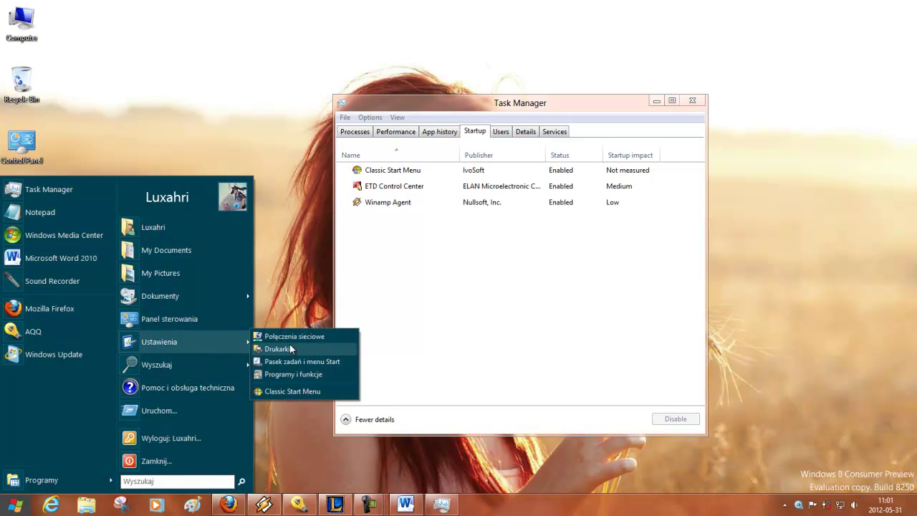
pyautogui.moveTo(58, 480)
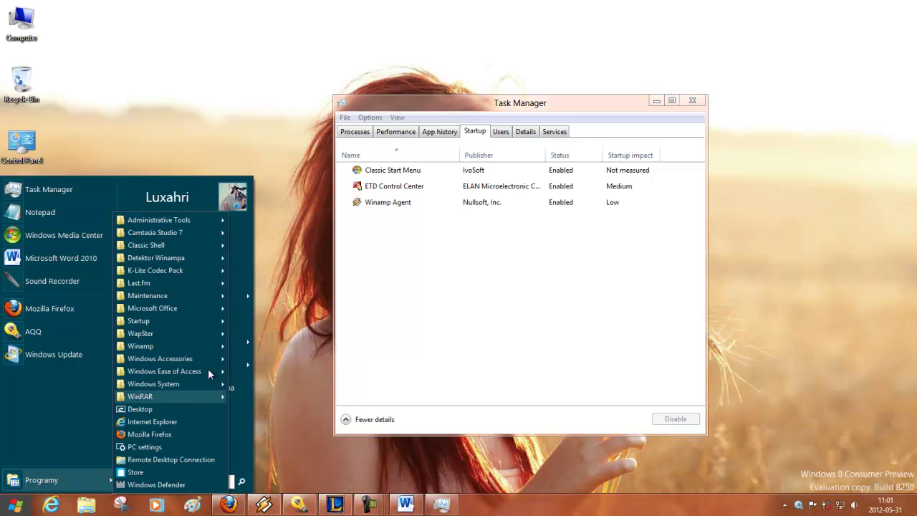
pyautogui.moveTo(204, 222)
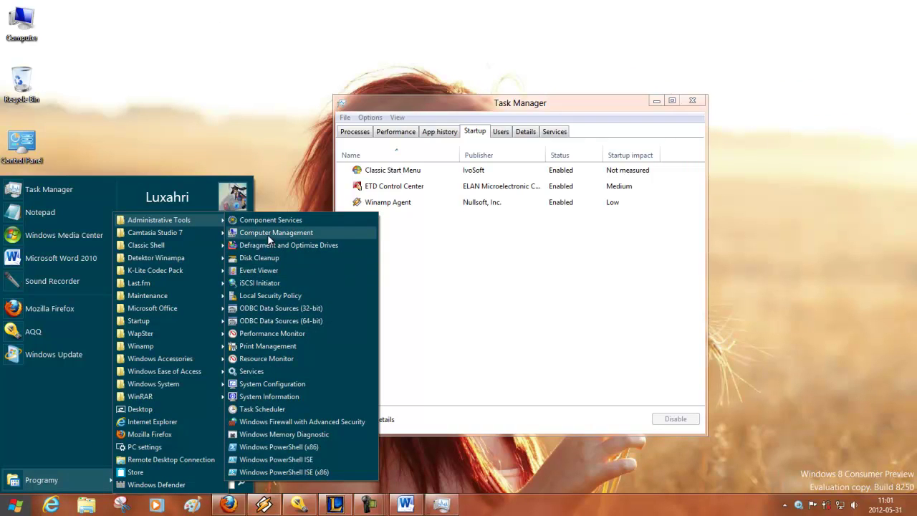
pyautogui.click(278, 380)
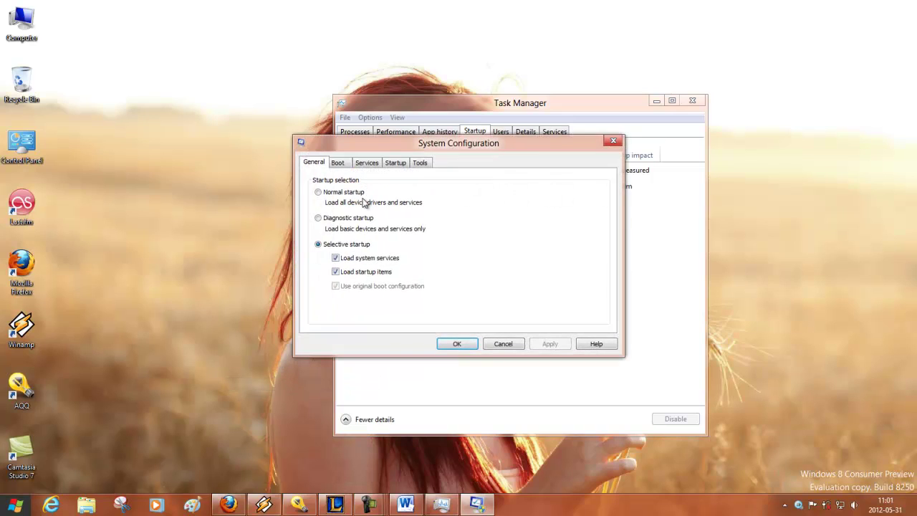
pyautogui.click(392, 162)
pyautogui.moveTo(388, 143); pyautogui.dragTo(474, 233)
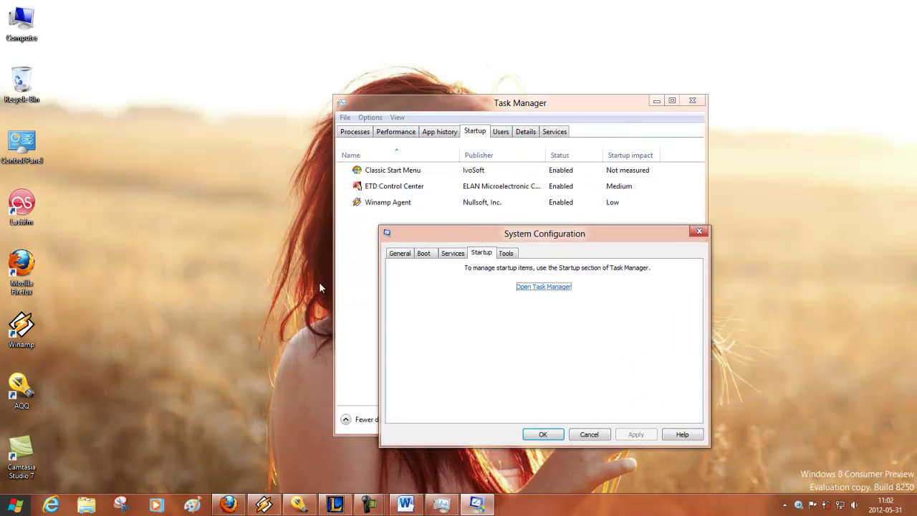
# View the General and Boot settings in System Configuration, select the Windows 7 and Windows 8 Consumer Preview boot entries, and close it.
pyautogui.click(391, 253)
pyautogui.click(424, 255)
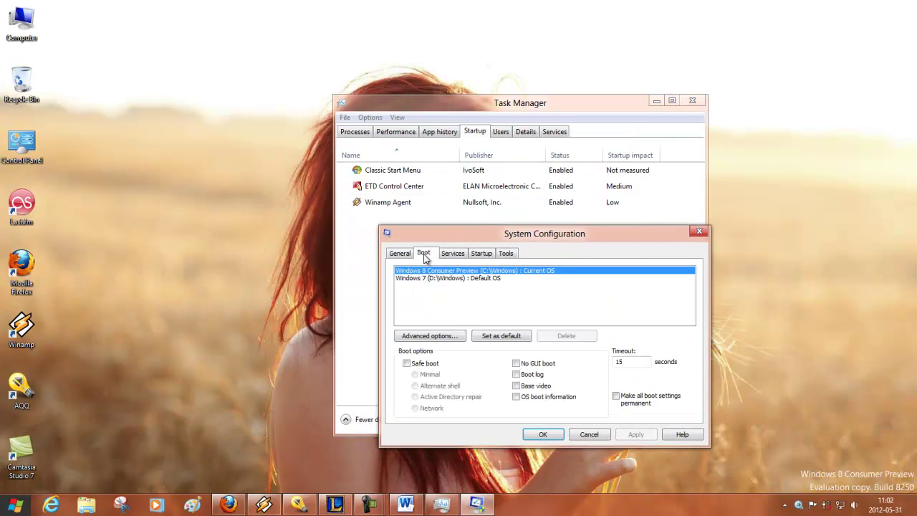
pyautogui.click(475, 278)
pyautogui.click(418, 272)
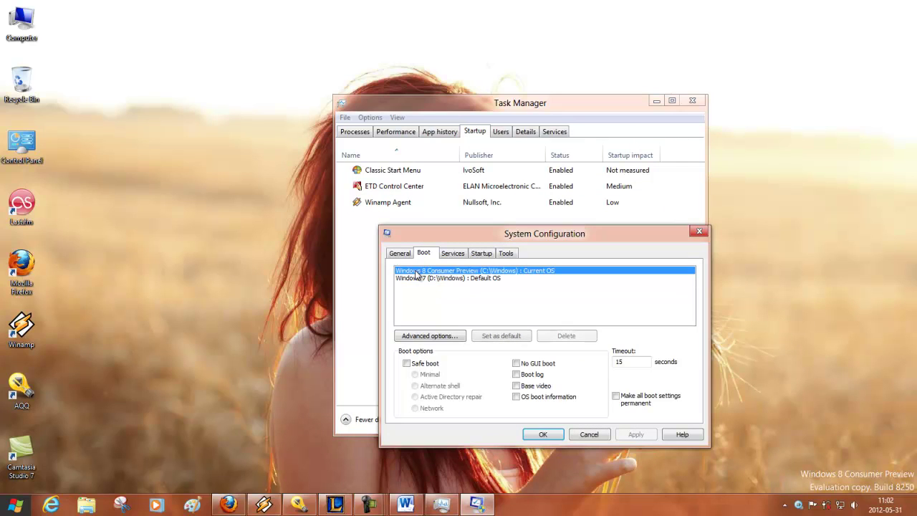
pyautogui.click(699, 230)
# Reposition Task Manager, expand the signed-in user's entry to look through the running processes, and collapse it.
pyautogui.moveTo(505, 102); pyautogui.dragTo(412, 117)
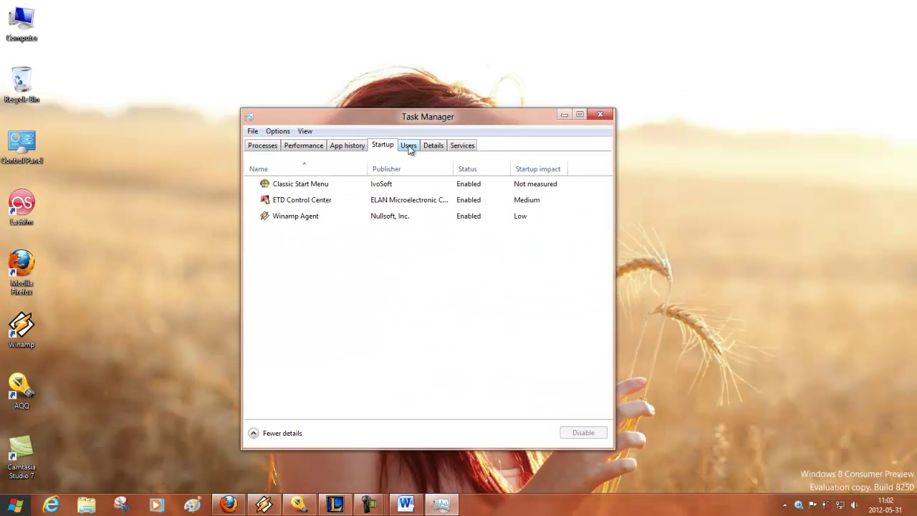
pyautogui.click(409, 146)
pyautogui.click(251, 192)
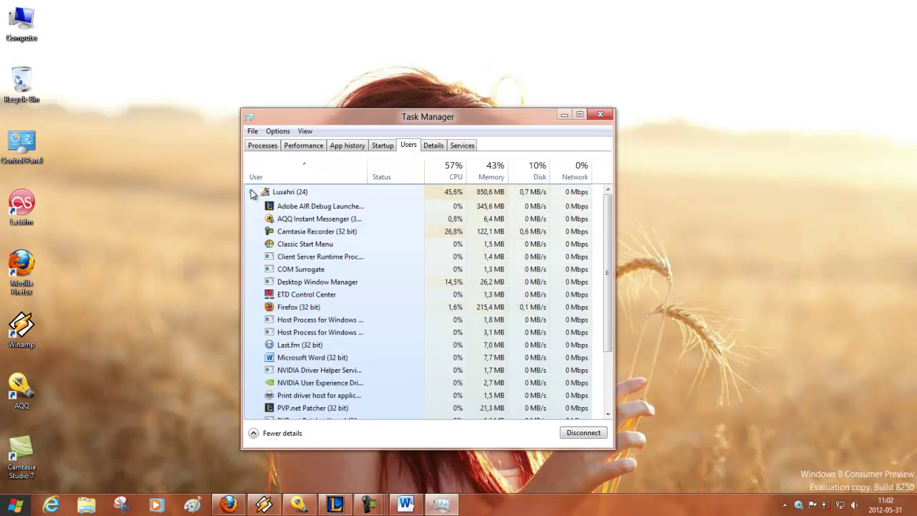
pyautogui.scroll(-3, 339, 302)
pyautogui.scroll(5, 336, 309)
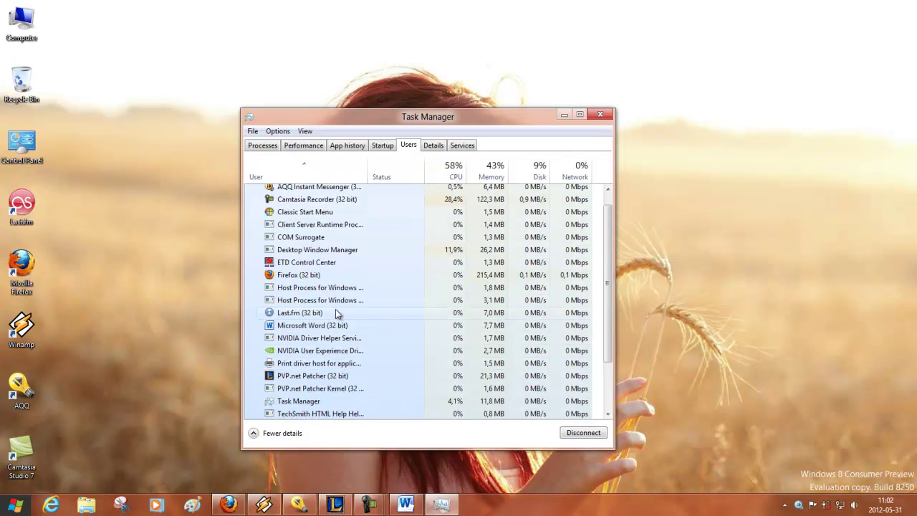
pyautogui.click(252, 192)
# View the Details, Services and Processes lists in Task Manager, and close Task Manager.
pyautogui.click(434, 145)
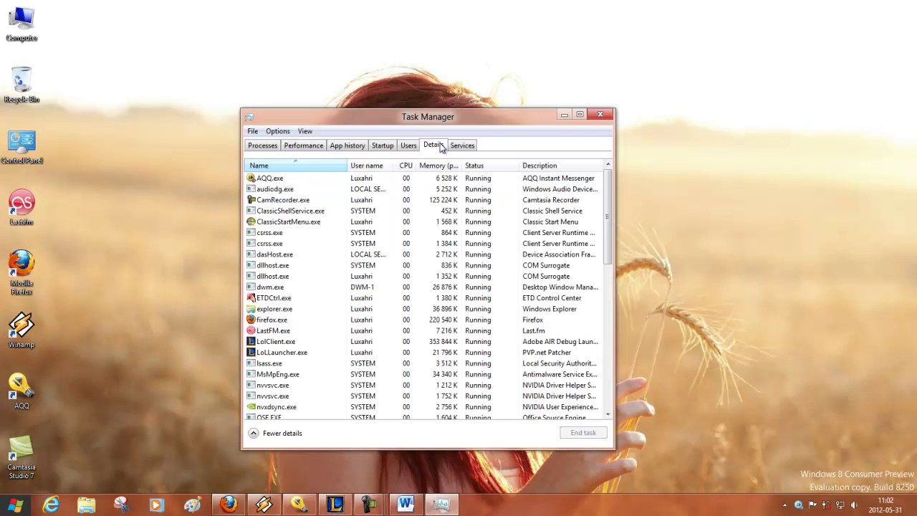
pyautogui.click(462, 146)
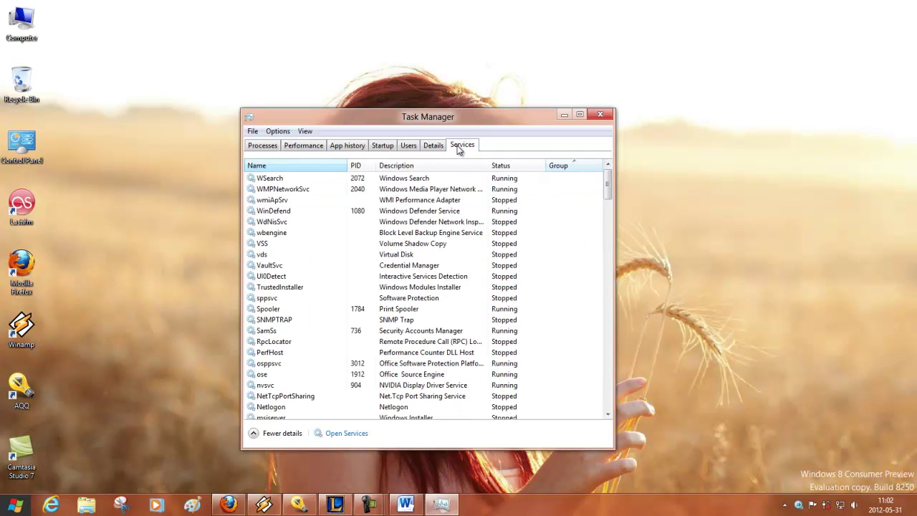
pyautogui.click(270, 147)
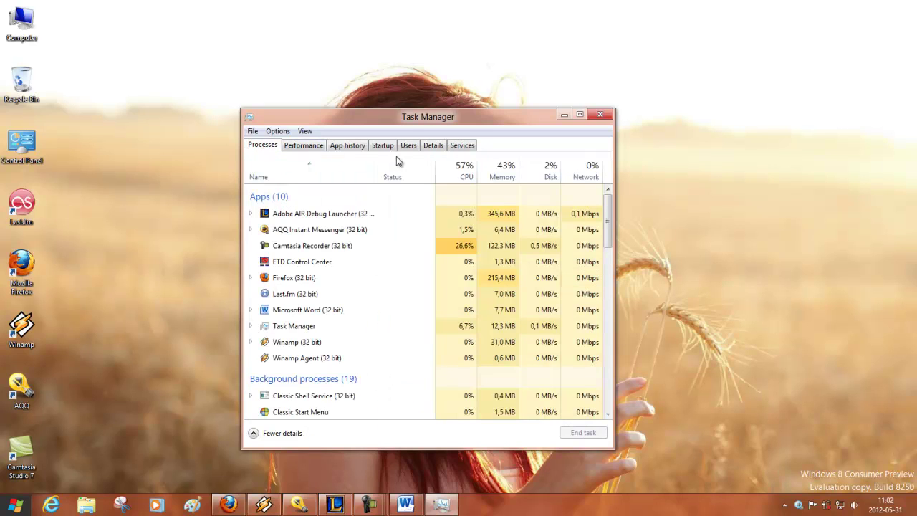
pyautogui.click(601, 115)
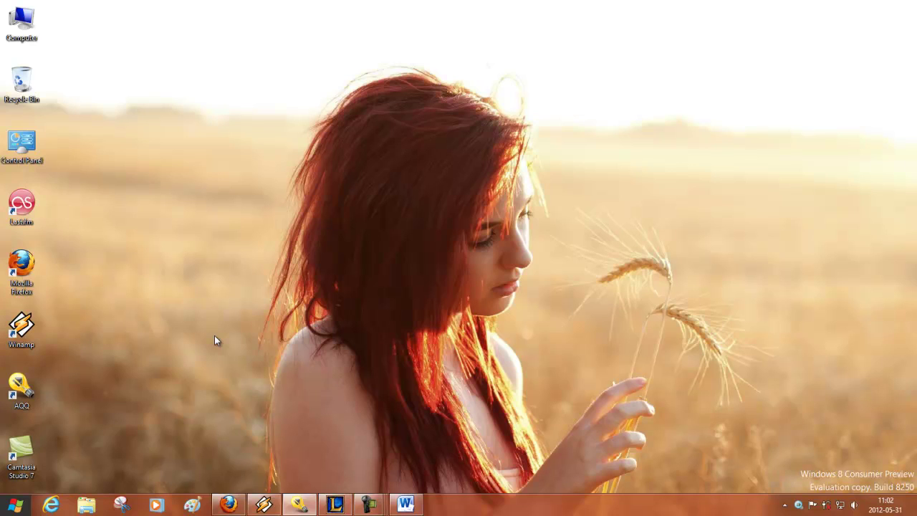
pyautogui.click(13, 506)
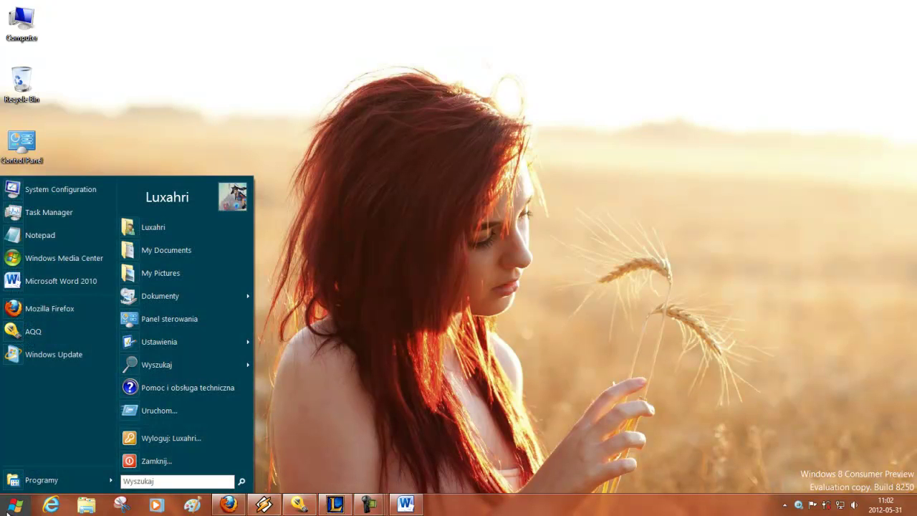
pyautogui.click(9, 512)
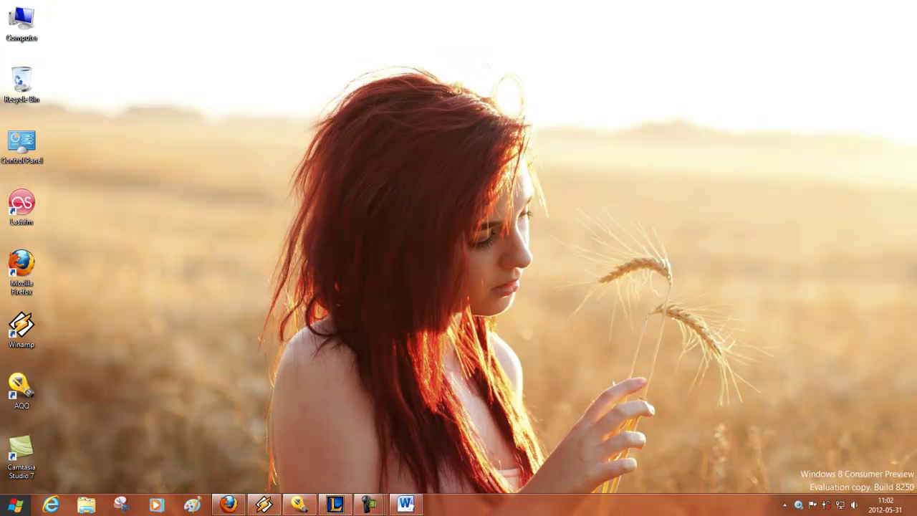
pyautogui.moveTo(875, 215)
pyautogui.click(785, 505)
pyautogui.click(16, 505)
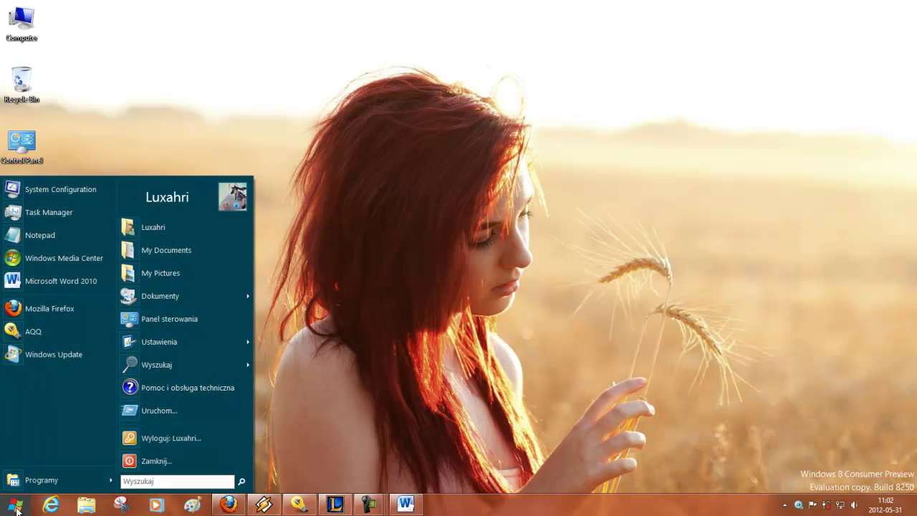
pyautogui.moveTo(36, 482)
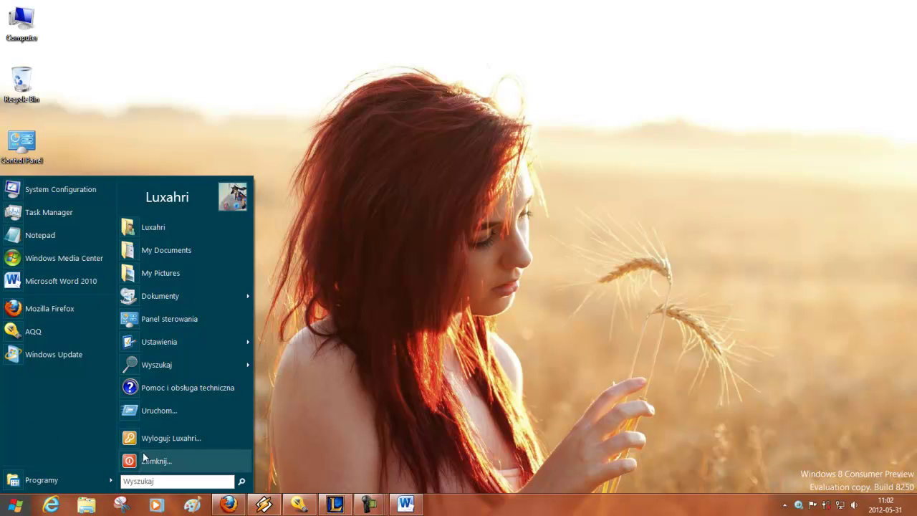
pyautogui.click(347, 219)
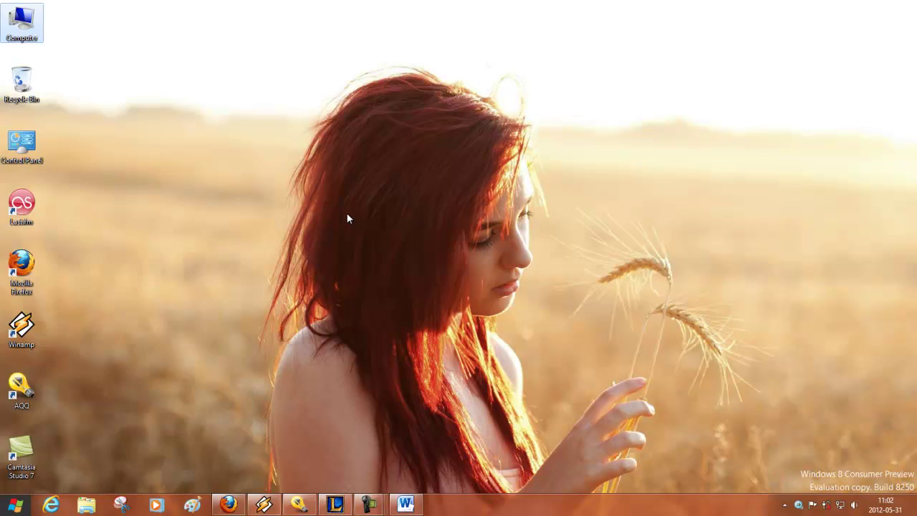